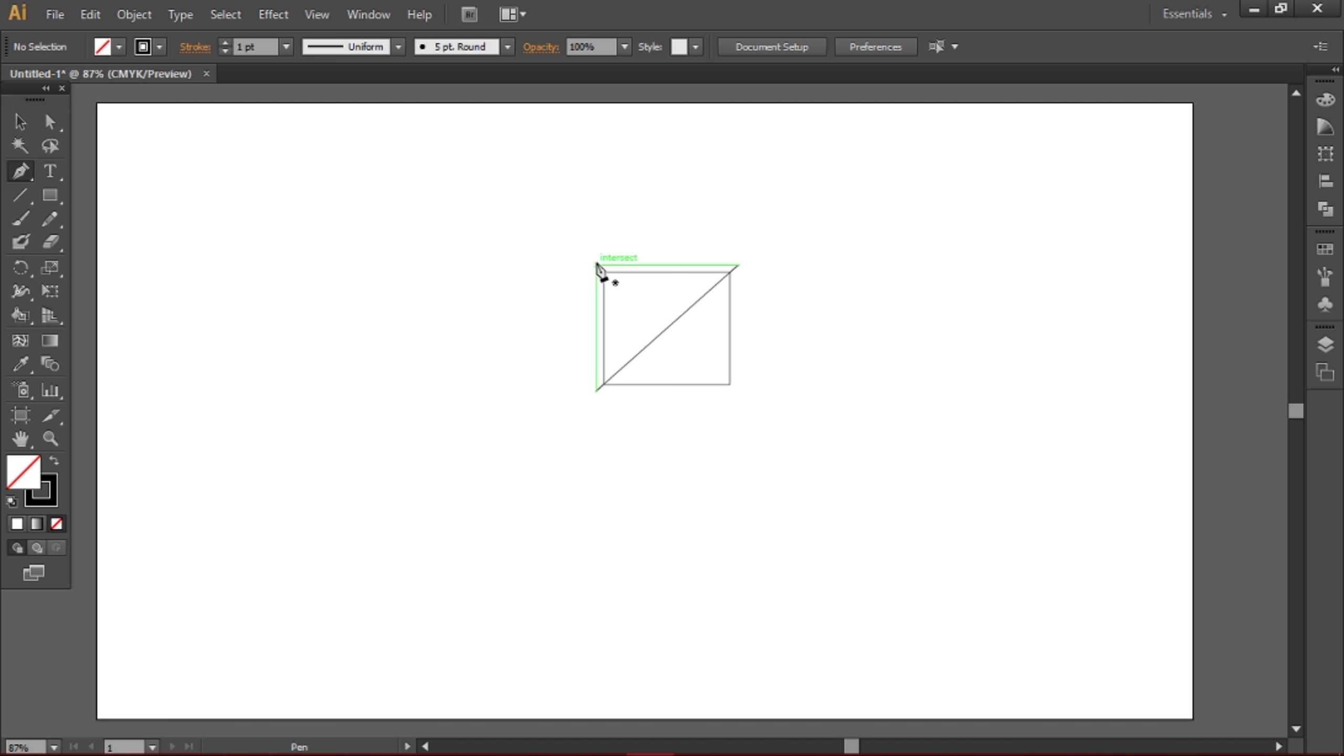
# - Draw the second straight diagonal through the rectangle, from just beyond its upper-left corner to just beyond its lower-right corner
pyautogui.click(597, 265)
pyautogui.click(738, 392)
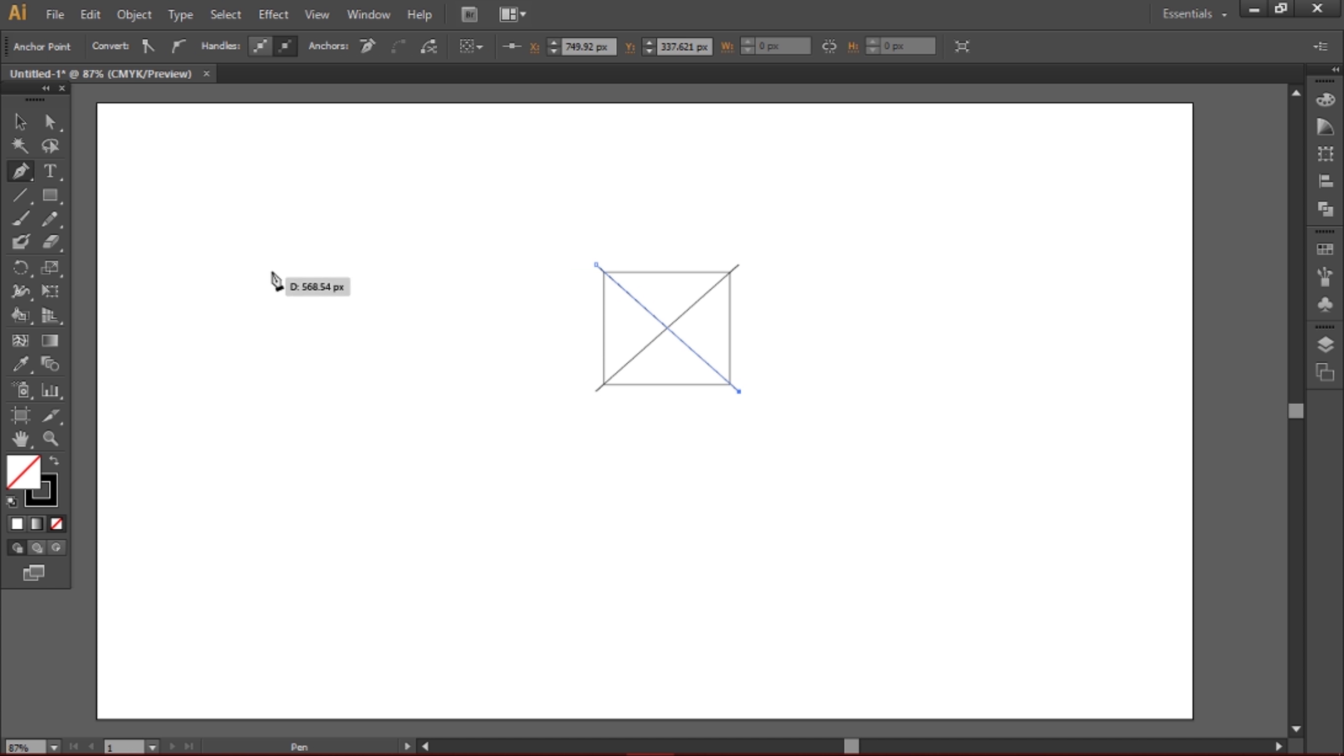
pyautogui.press('a')
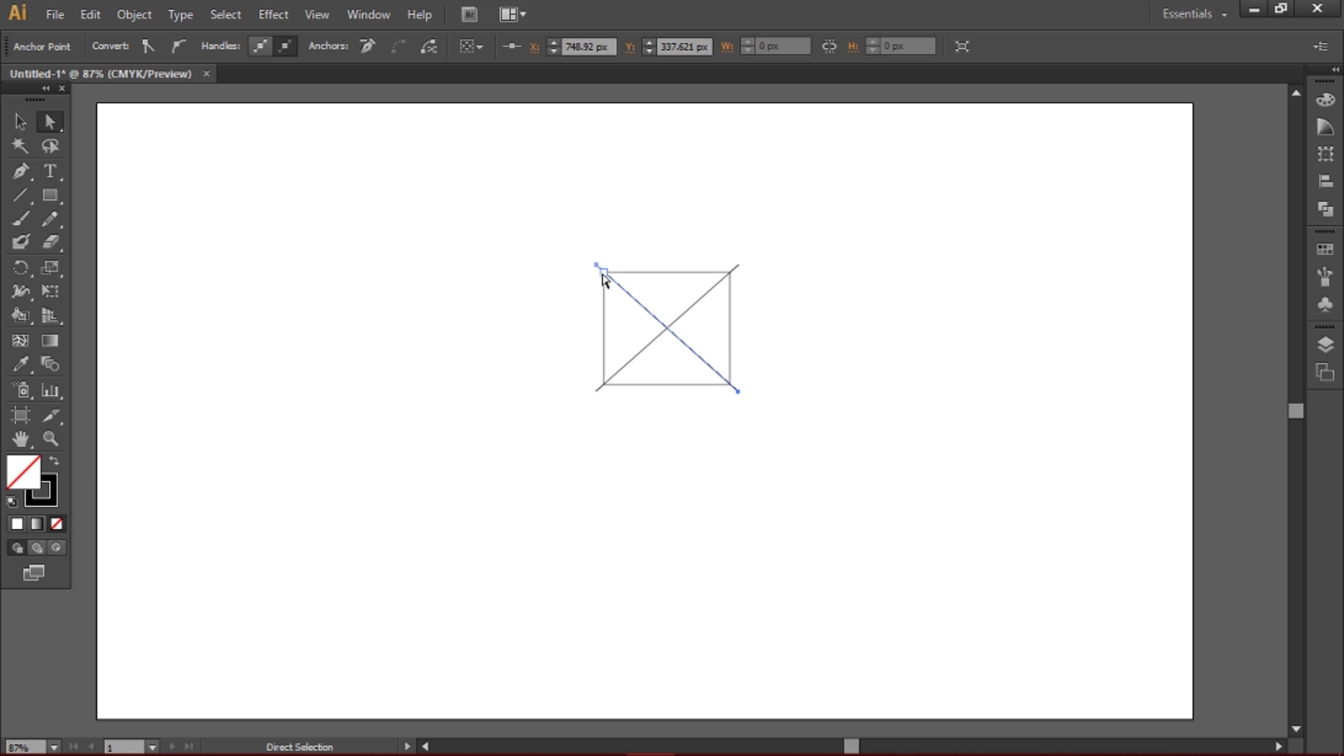
pyautogui.click(596, 265)
pyautogui.click(21, 123)
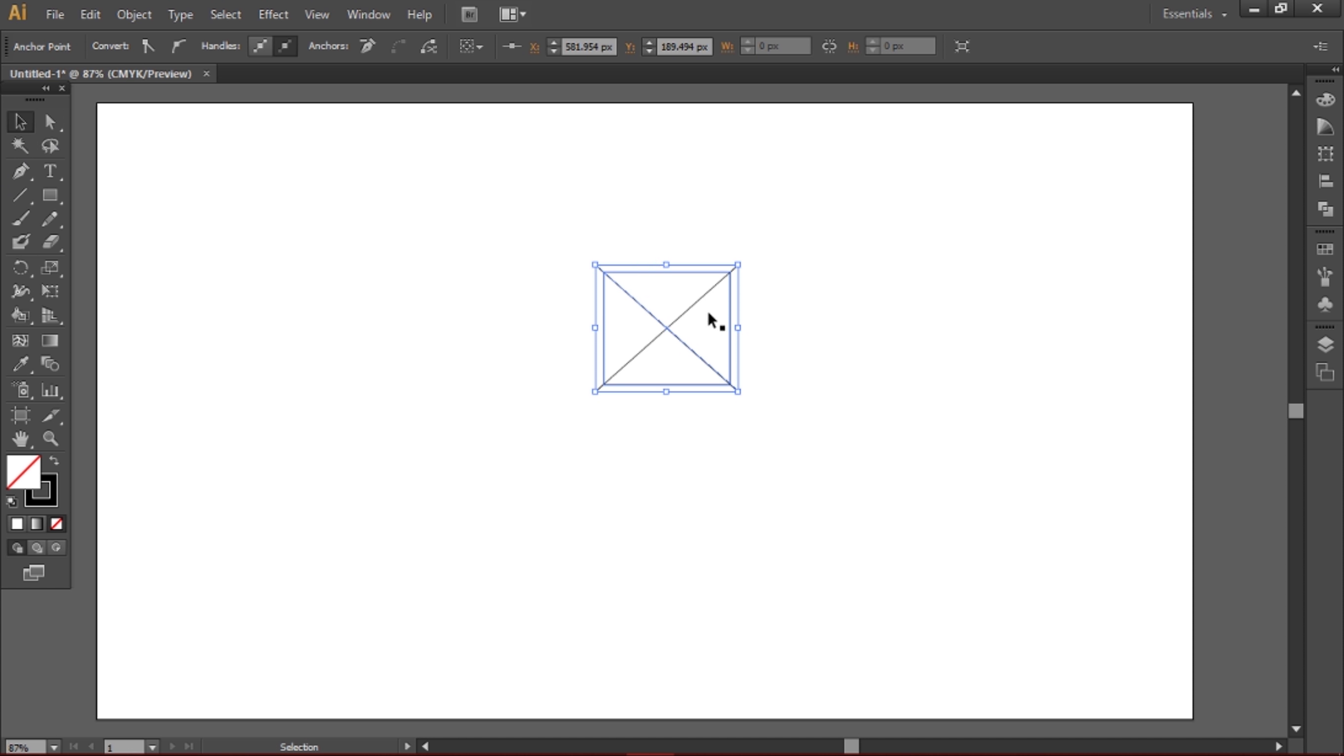
pyautogui.click(652, 308)
pyautogui.click(120, 48)
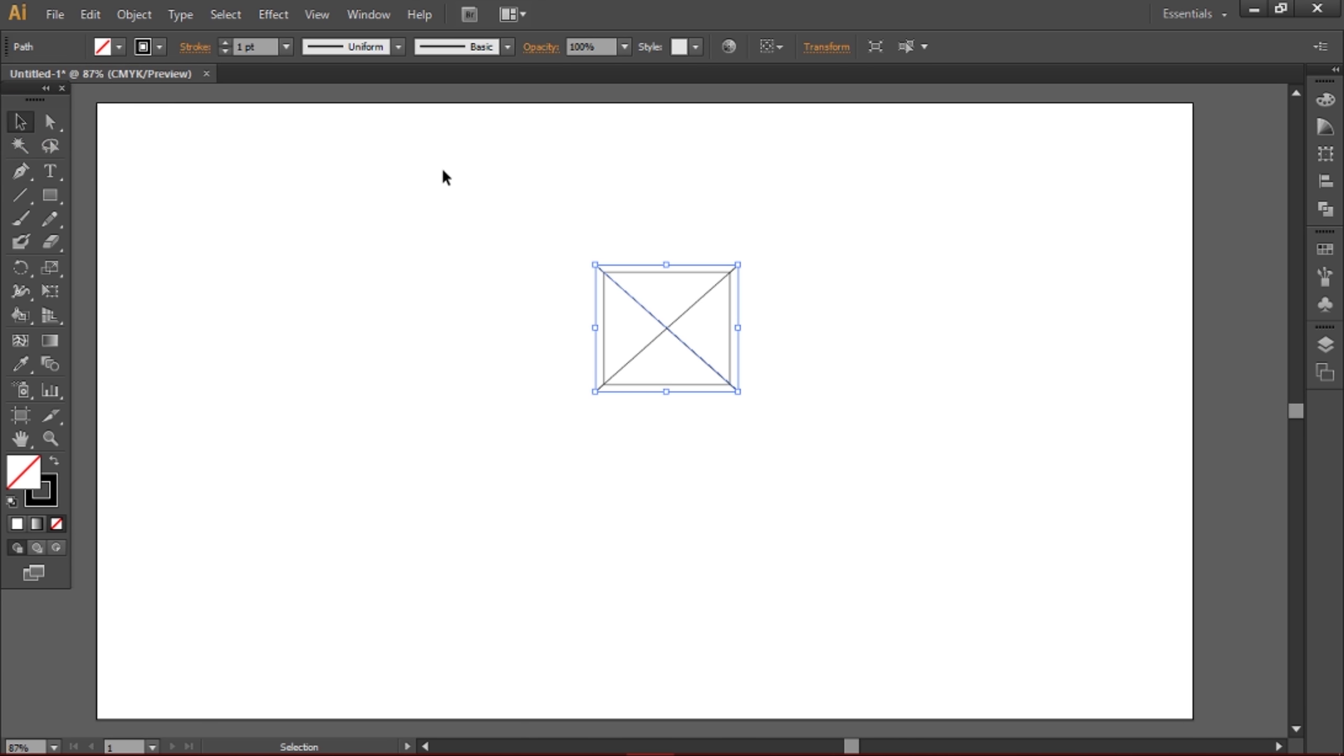
pyautogui.click(746, 267)
pyautogui.click(738, 265)
pyautogui.click(465, 246)
pyautogui.click(594, 263)
pyautogui.click(426, 111)
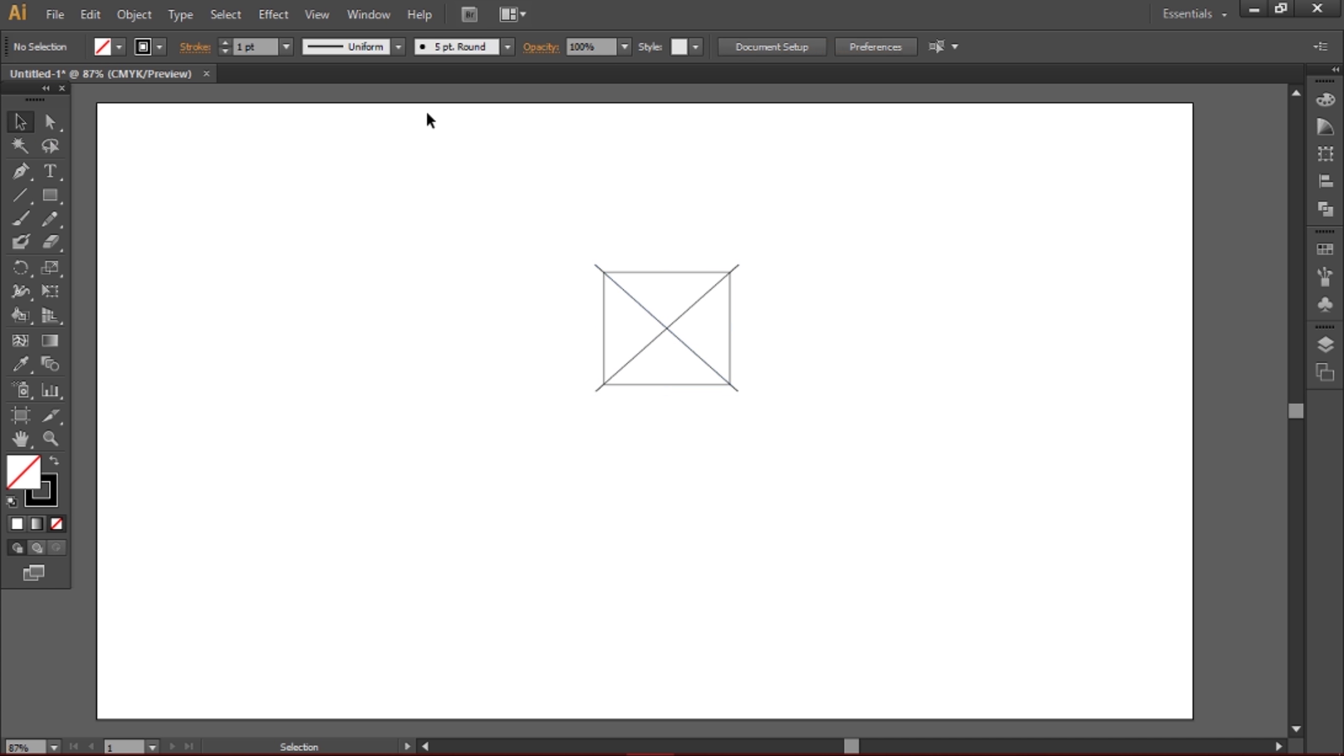
# - Divide the rectangle along both diagonals into four triangles with the Pathfinder Divide operation
pyautogui.click(364, 16)
pyautogui.click(538, 597)
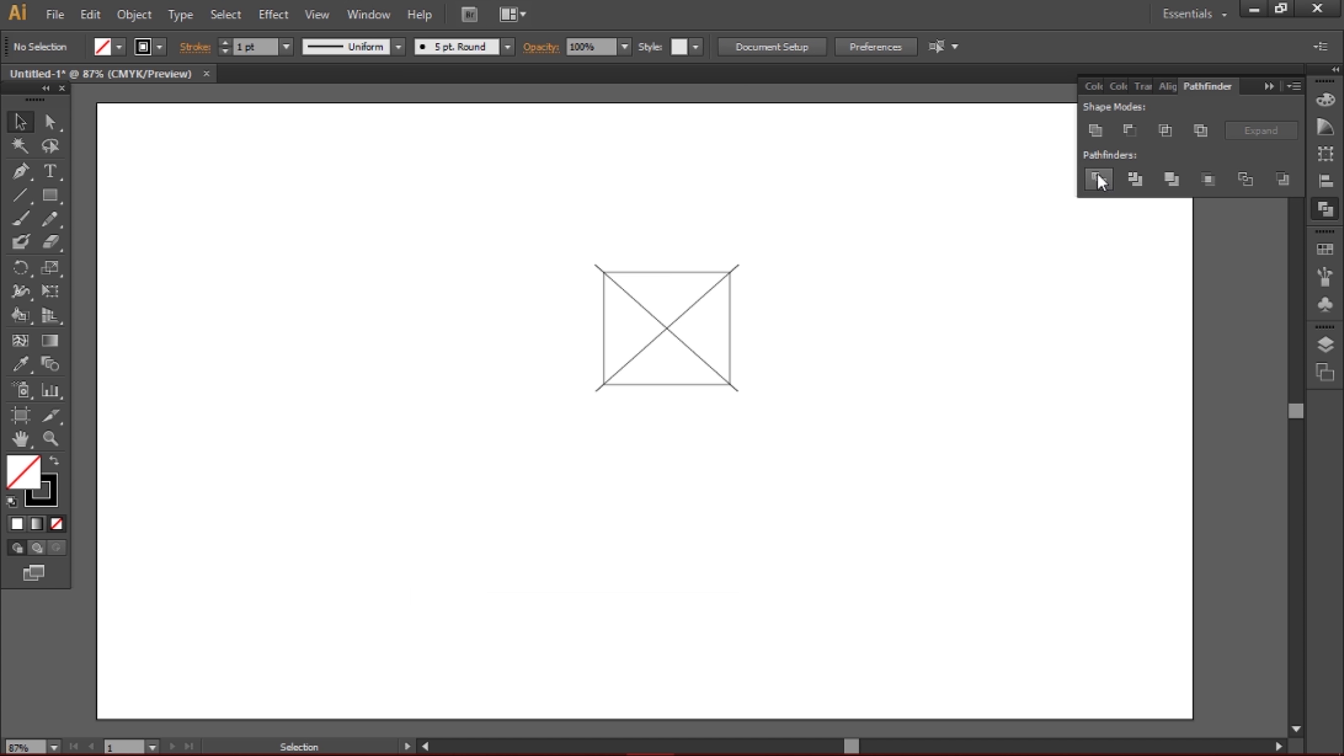
pyautogui.moveTo(537, 238); pyautogui.dragTo(746, 402)
pyautogui.click(1086, 178)
pyautogui.click(797, 202)
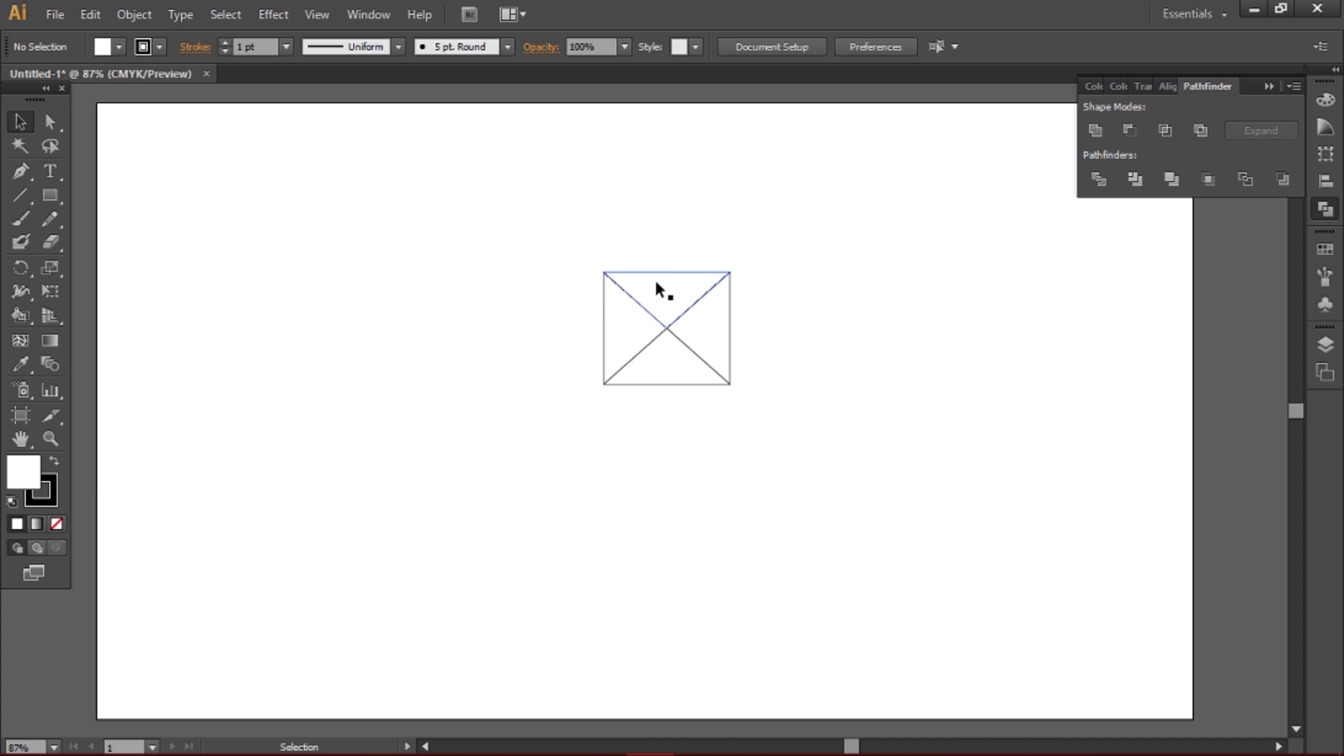
# - Fill the whole group of four triangles with the red swatch
pyautogui.moveTo(554, 237); pyautogui.dragTo(766, 403)
pyautogui.click(119, 47)
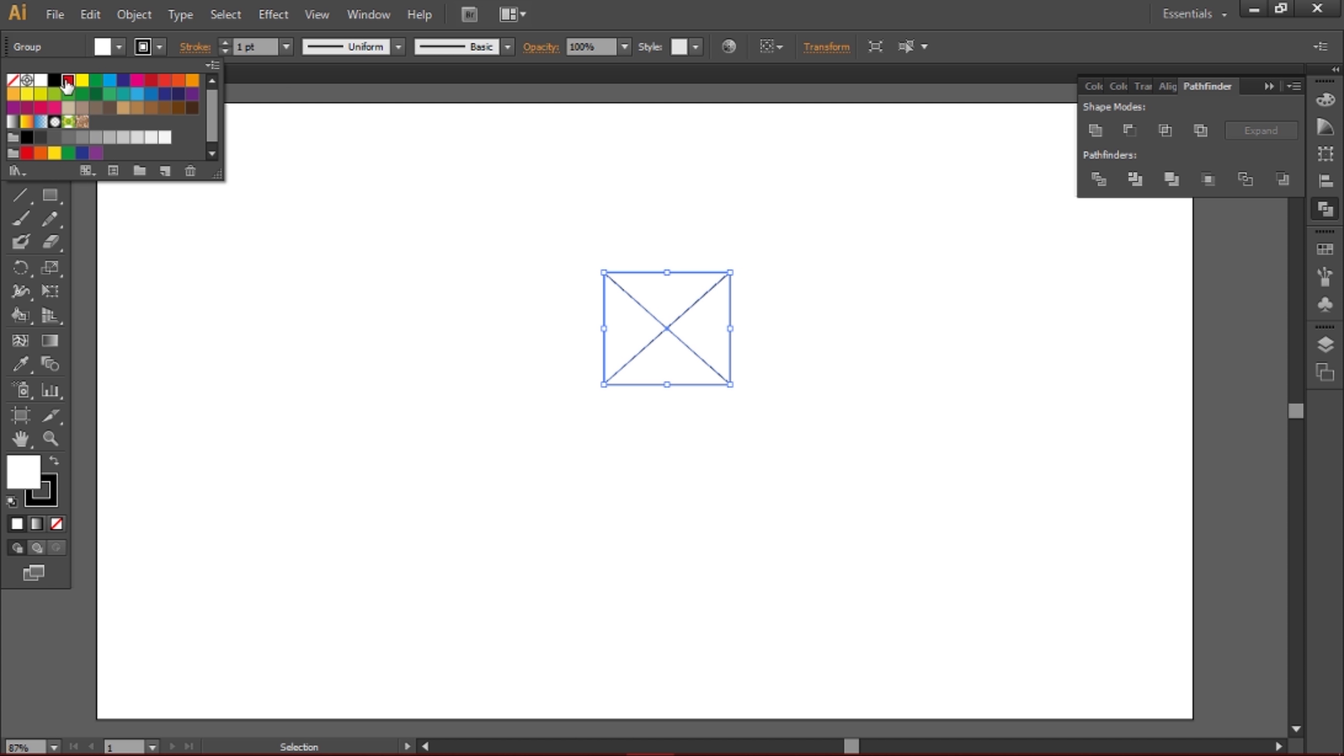
pyautogui.click(67, 79)
pyautogui.click(359, 152)
# - Duplicate the red divided rectangle three times to form a loose two-by-two arrangement
pyautogui.click(660, 318)
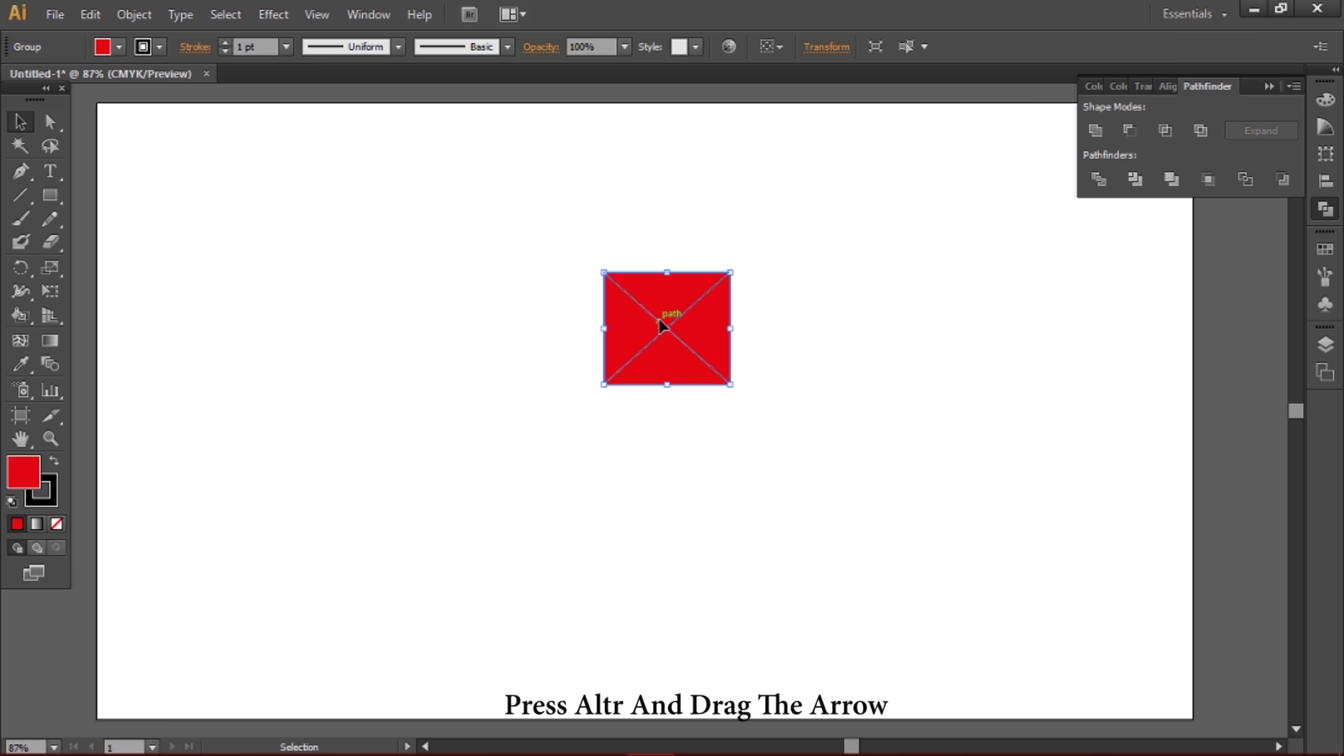
pyautogui.keyDown('alt'); pyautogui.moveTo(660, 322); pyautogui.dragTo(897, 321); pyautogui.keyUp('alt')
pyautogui.keyDown('alt'); pyautogui.moveTo(912, 329); pyautogui.dragTo(894, 526); pyautogui.keyUp('alt')
pyautogui.keyDown('alt'); pyautogui.moveTo(877, 520); pyautogui.dragTo(653, 503); pyautogui.keyUp('alt')
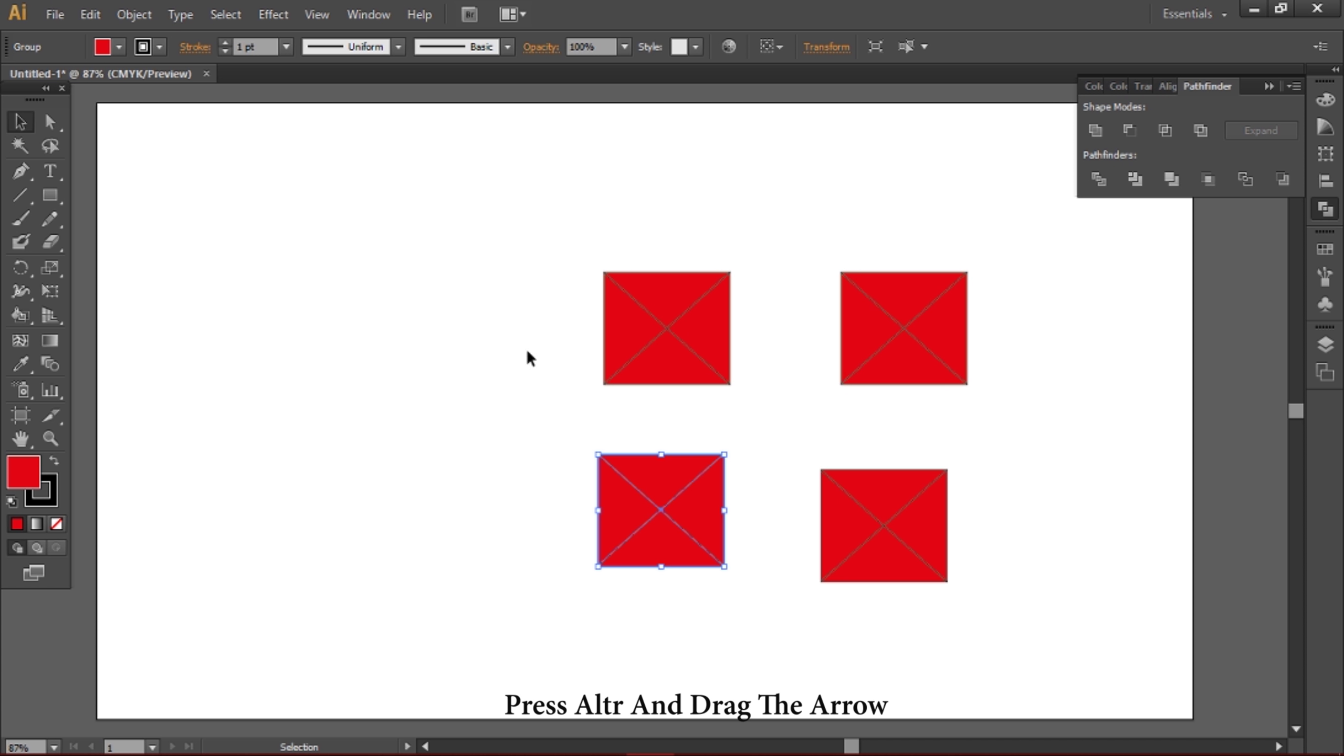
# - Isolate the upper-right rectangle's group and fill its right triangle with dark blue #293a78
pyautogui.click(949, 341)
pyautogui.doubleClick(949, 342)
pyautogui.doubleClick(23, 471)
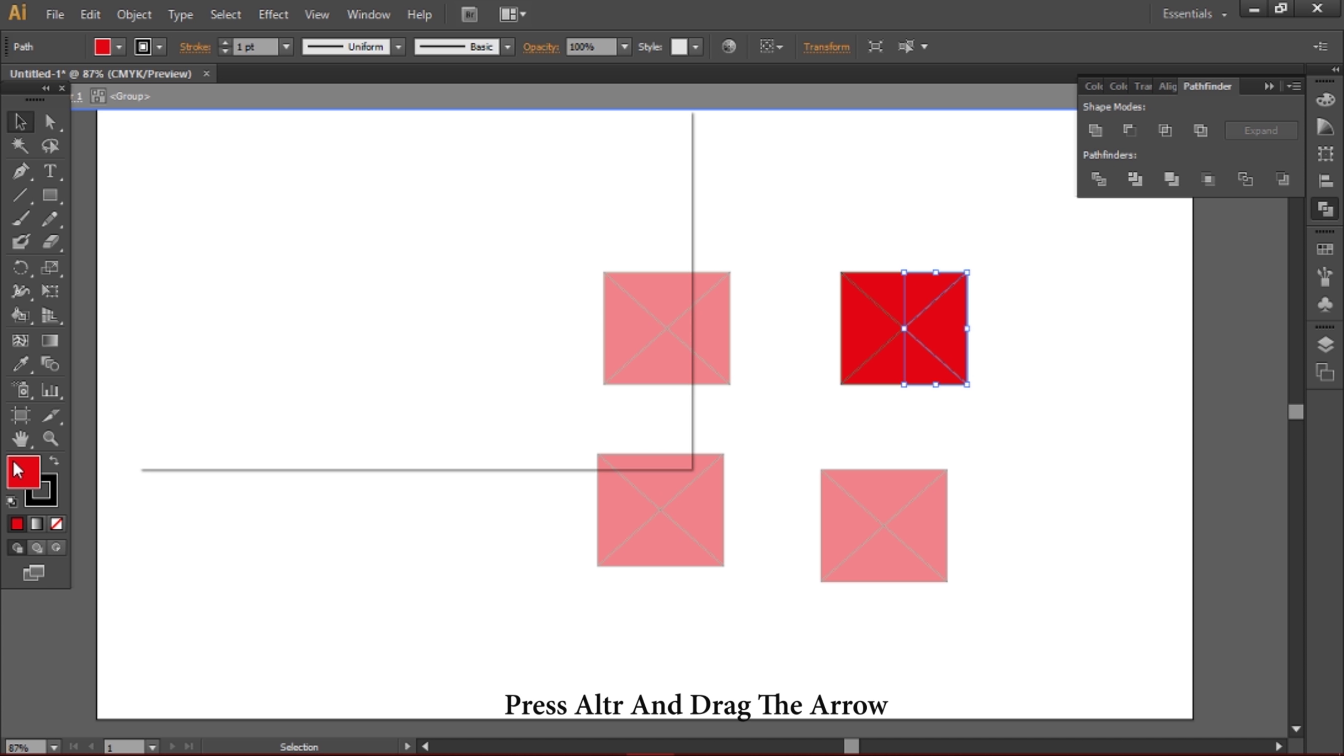
pyautogui.write('29')
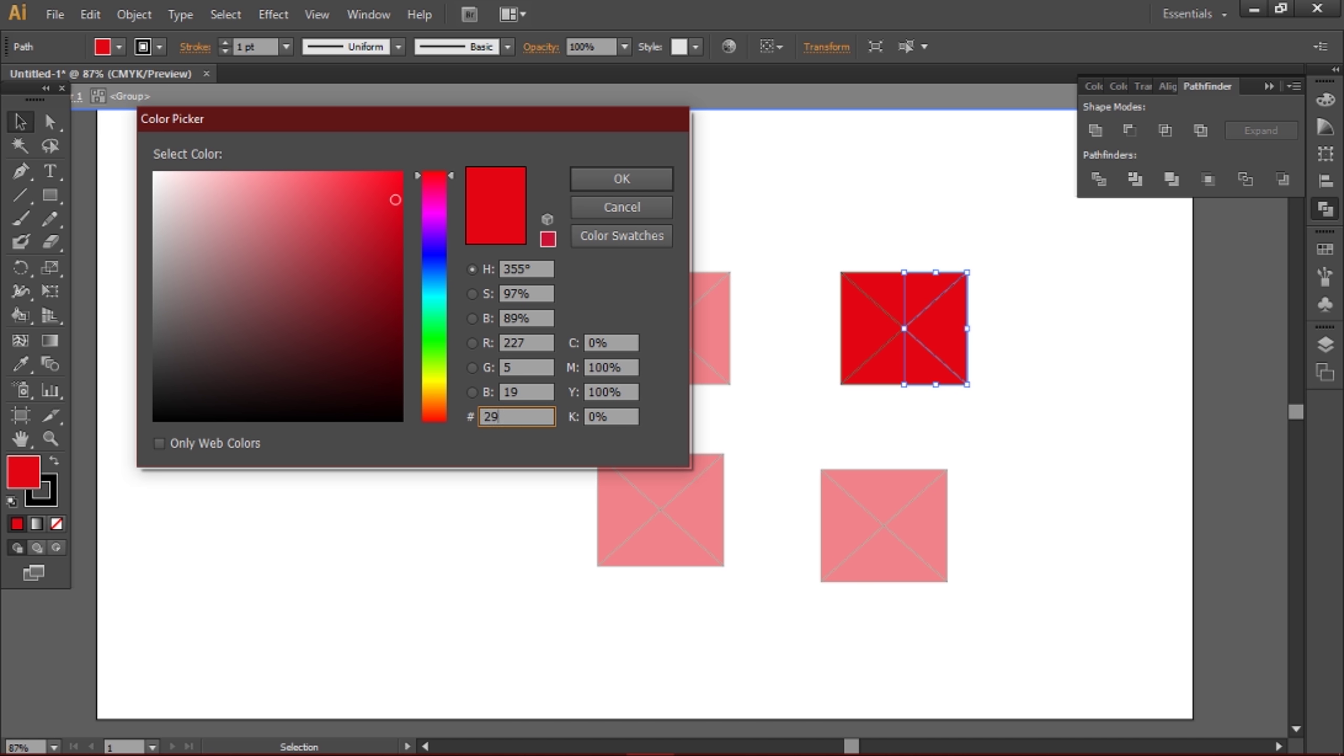
pyautogui.write('3a78')
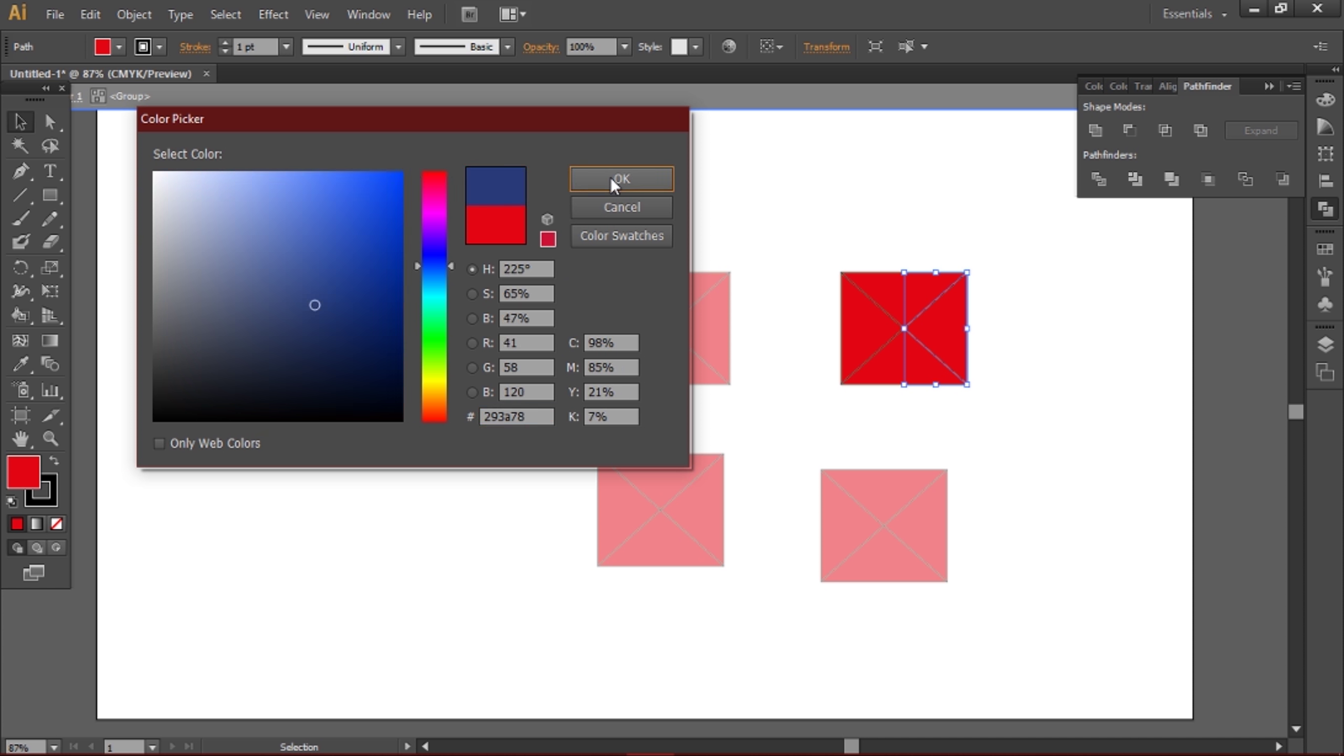
pyautogui.click(622, 178)
# - Fill the bottom triangle of the upper-right rectangle with blue #006baa
pyautogui.click(909, 351)
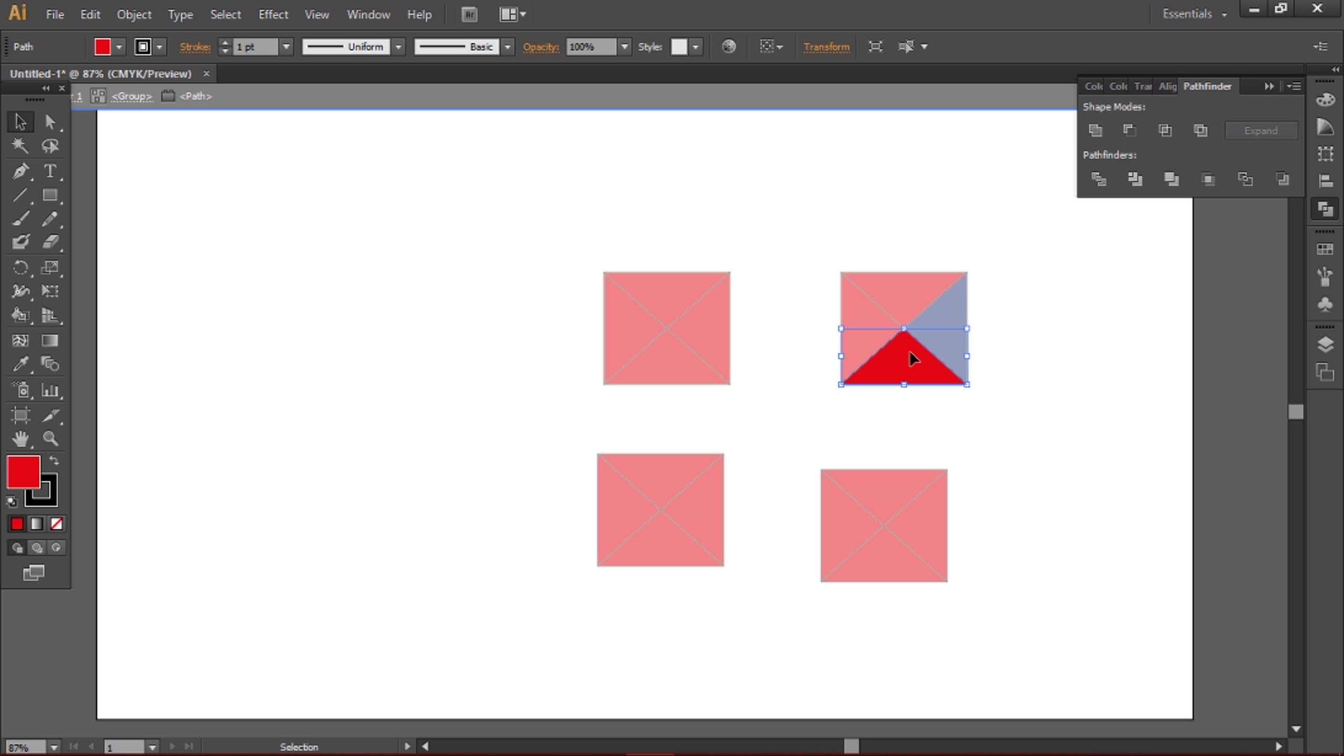
pyautogui.doubleClick(20, 483)
pyautogui.write('006baa')
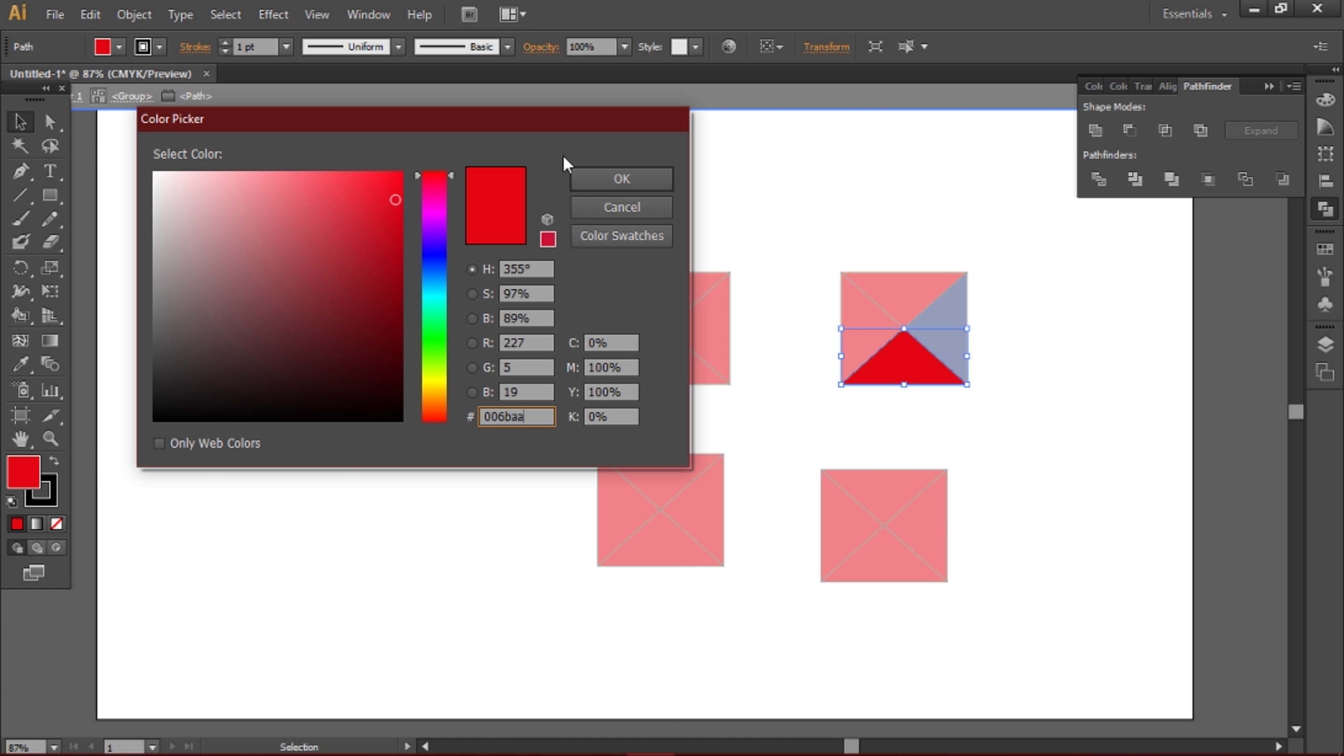
pyautogui.click(593, 179)
pyautogui.press('Escape')
# - Fill the left triangle of the upper-right rectangle with blue #0096d1
pyautogui.click(855, 315)
pyautogui.doubleClick(855, 315)
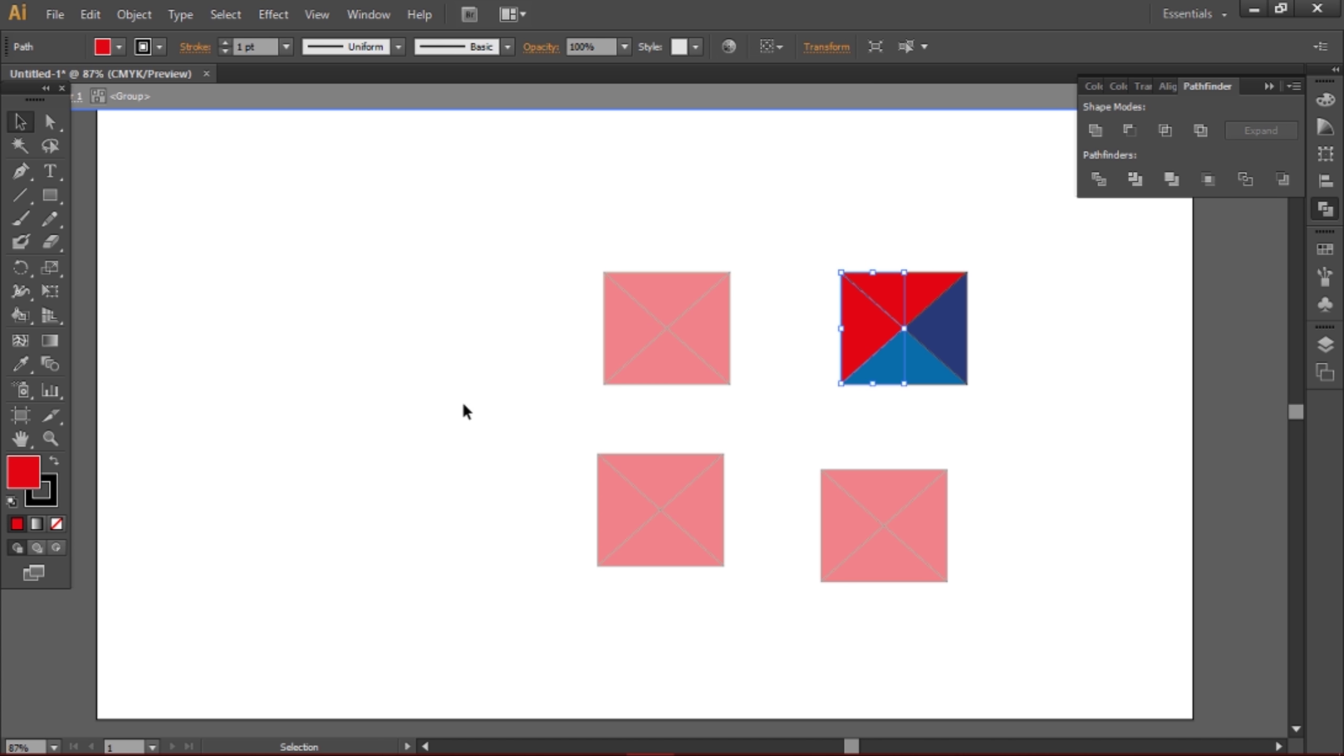
pyautogui.doubleClick(23, 471)
pyautogui.write('0096d1')
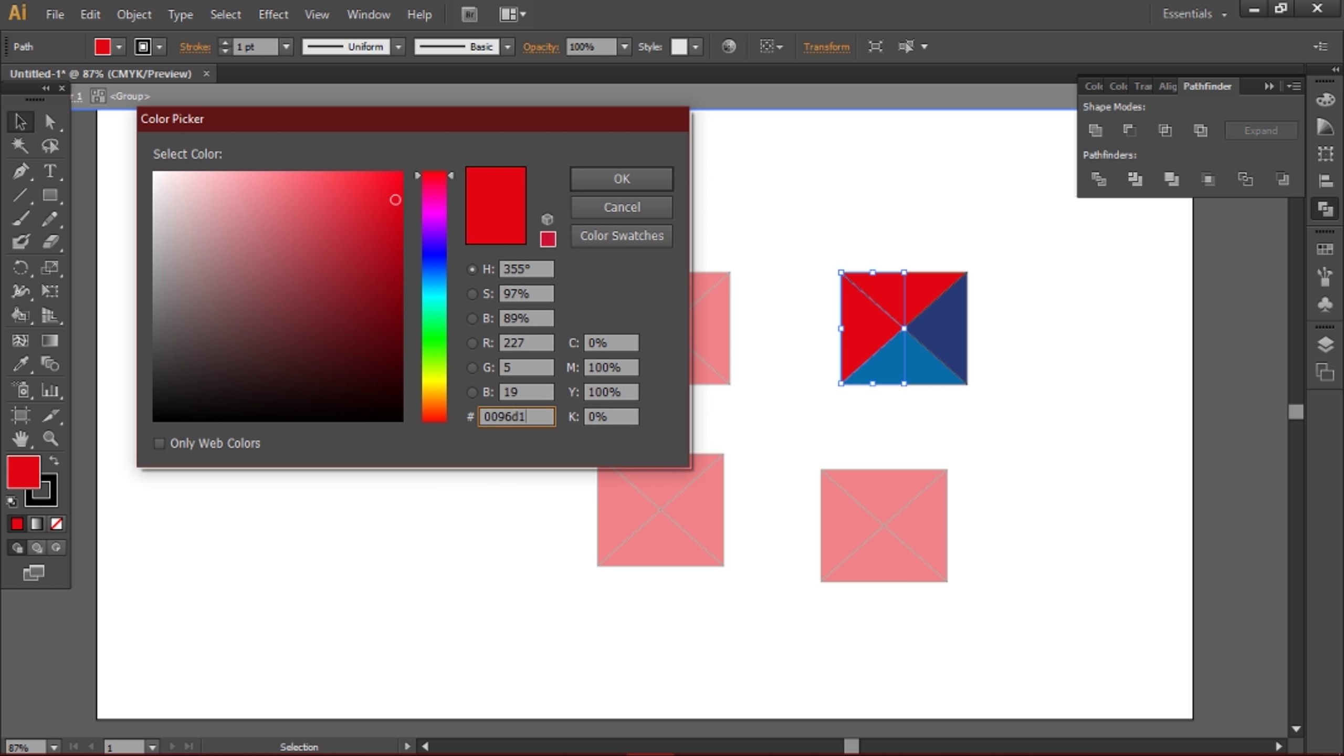
pyautogui.click(622, 179)
# - Fill the top triangle of the upper-right rectangle with light blue #36bcdb
pyautogui.doubleClick(889, 285)
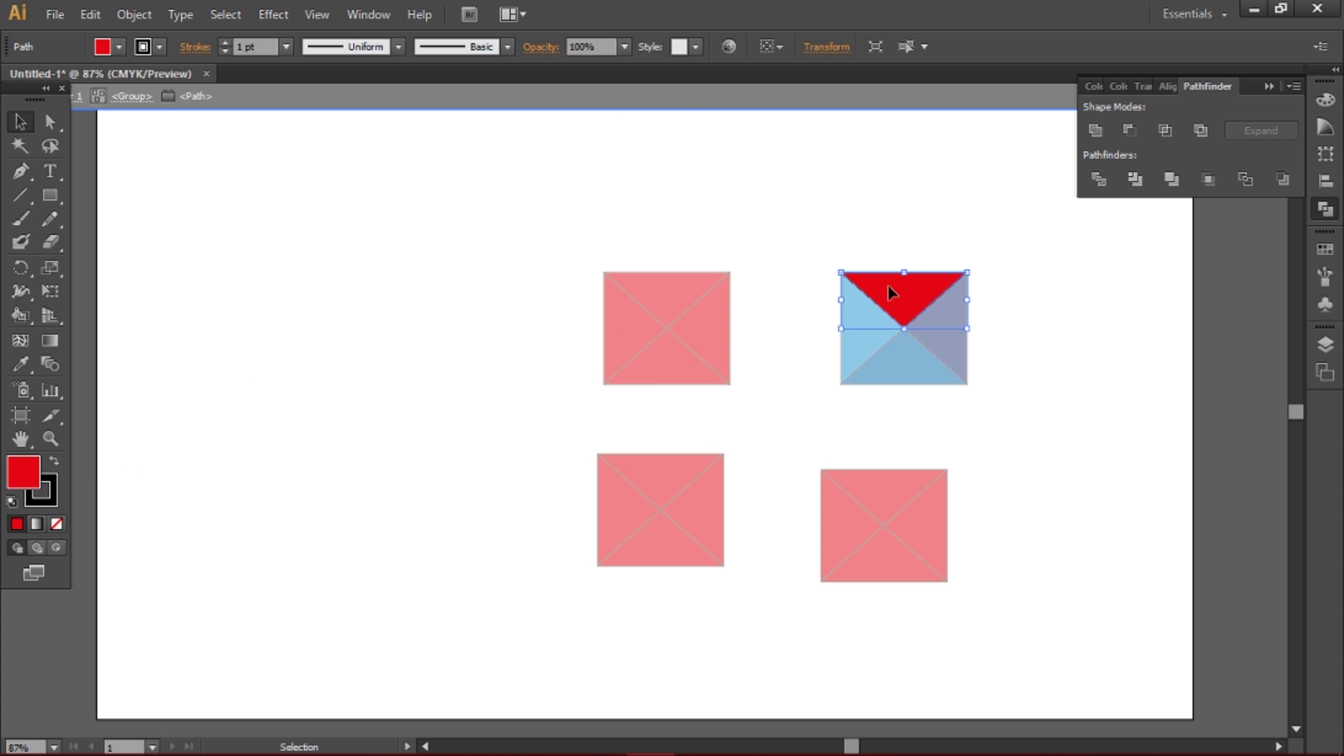
pyautogui.doubleClick(30, 474)
pyautogui.write('3')
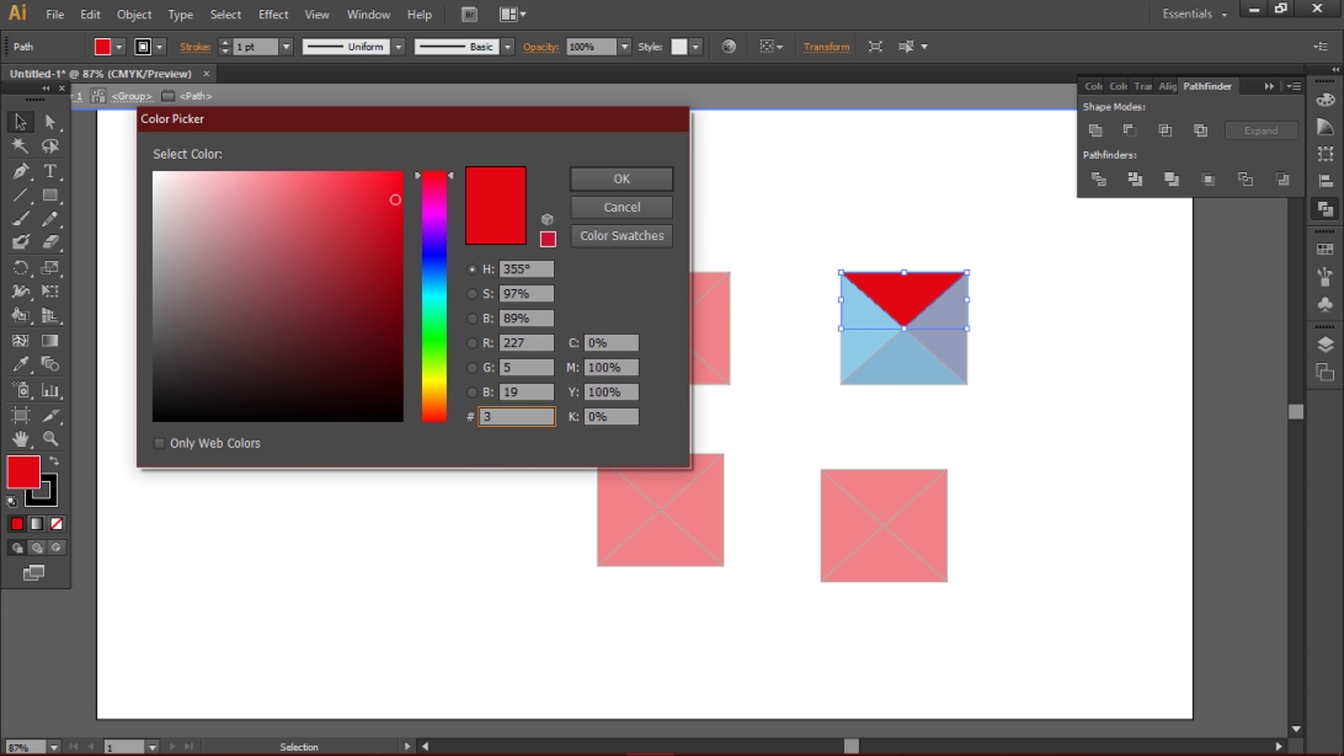
pyautogui.write('6bcdb')
pyautogui.click(622, 179)
pyautogui.click(807, 171)
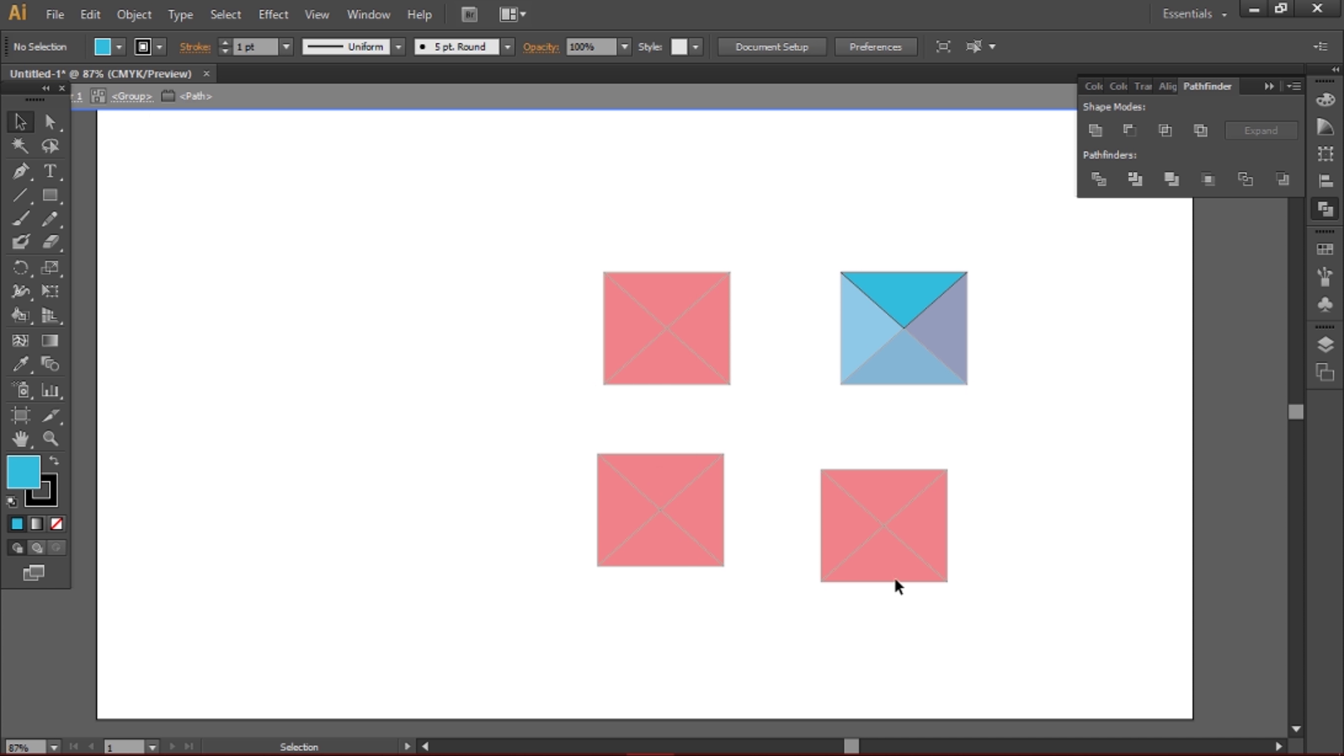
# - Isolate the lower-right rectangle's group and fill its right triangle with yellow #fed741
pyautogui.doubleClick(921, 527)
pyautogui.click(954, 527)
pyautogui.doubleClick(945, 530)
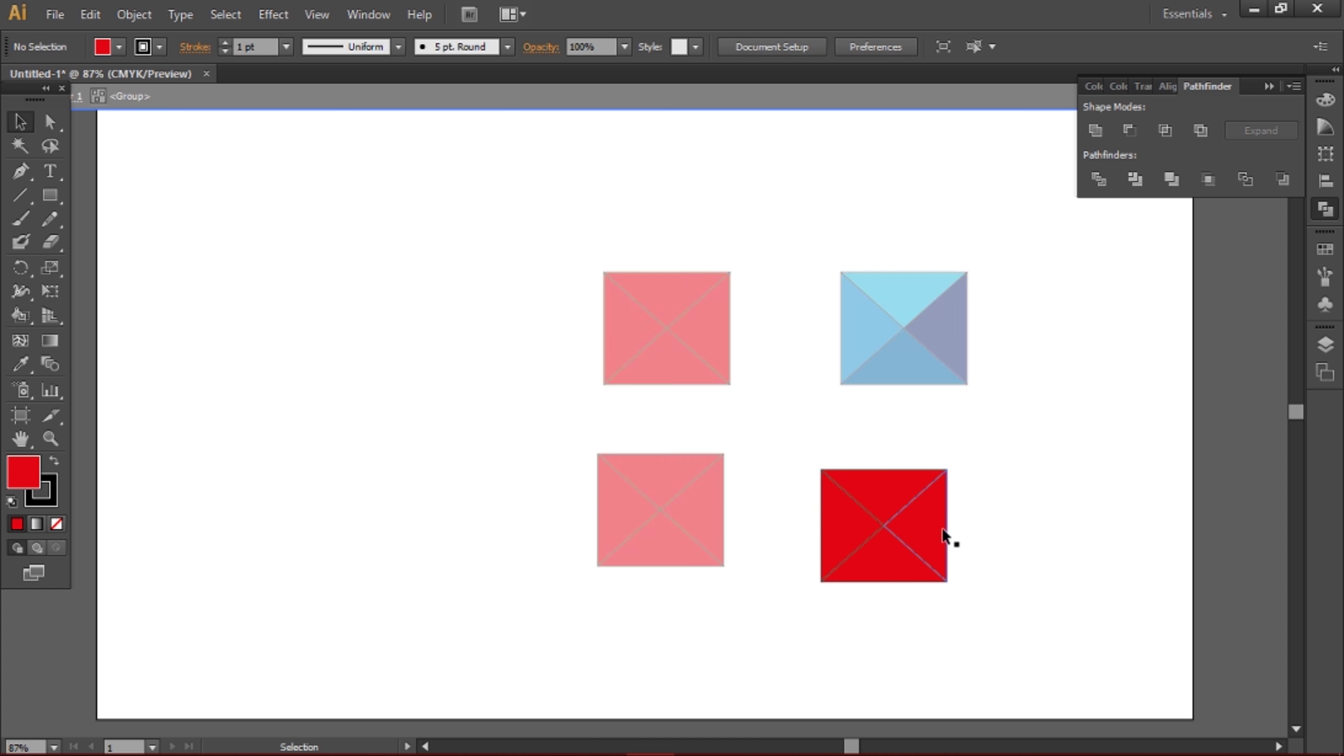
pyautogui.click(943, 532)
pyautogui.doubleClick(23, 471)
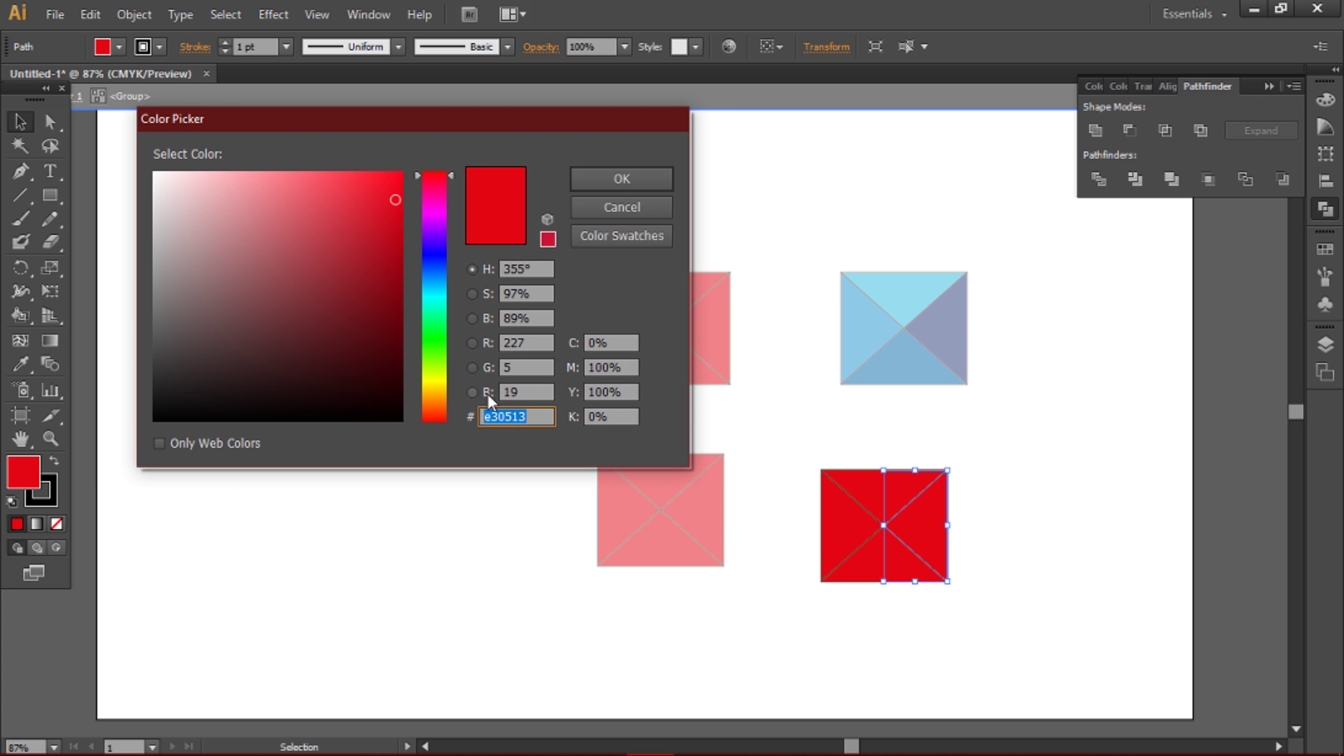
pyautogui.write('fed741')
pyautogui.click(585, 175)
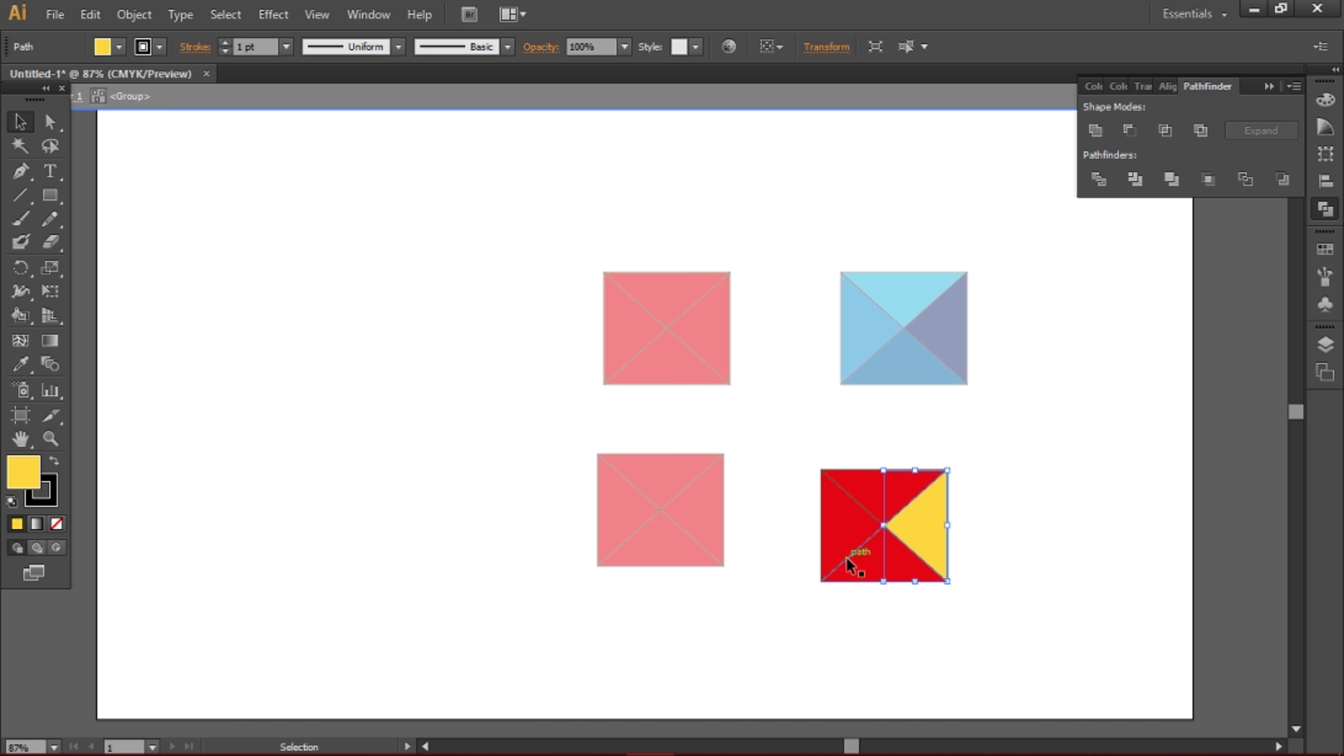
# - Fill the bottom triangle of the lower-right rectangle with light yellow and leave isolation mode
pyautogui.doubleClick(862, 560)
pyautogui.doubleClick(23, 471)
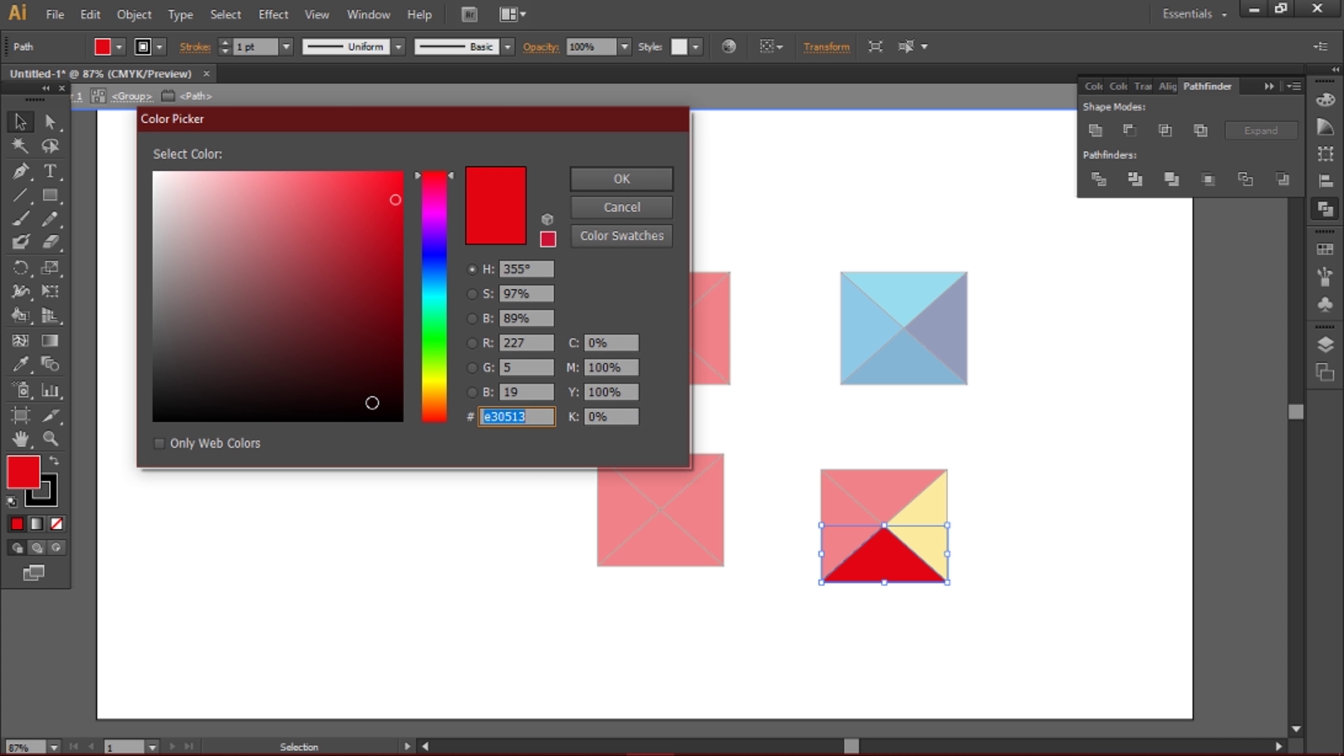
pyautogui.write('fce35')
pyautogui.press('Return')
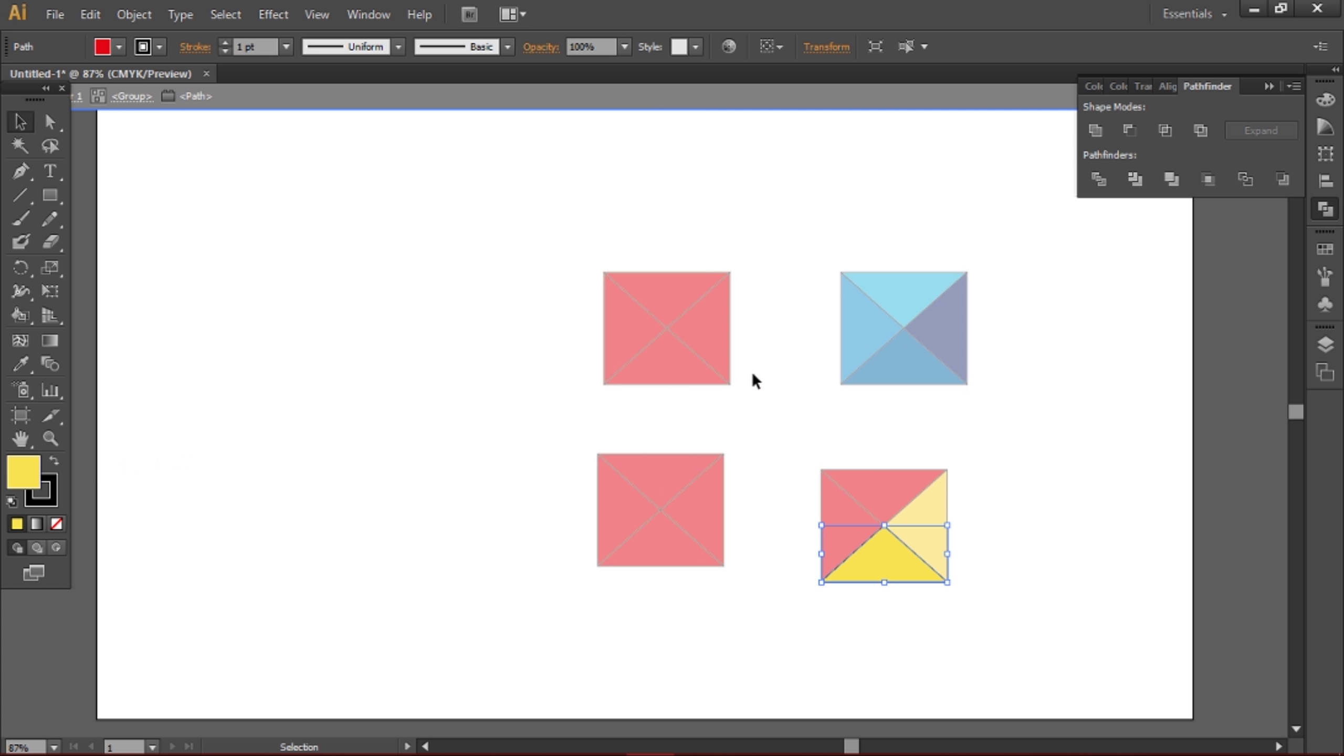
pyautogui.press('Escape')
# - Isolate the lower-right rectangle's group again and fill its left triangle with orange #f28e49
pyautogui.click(858, 519)
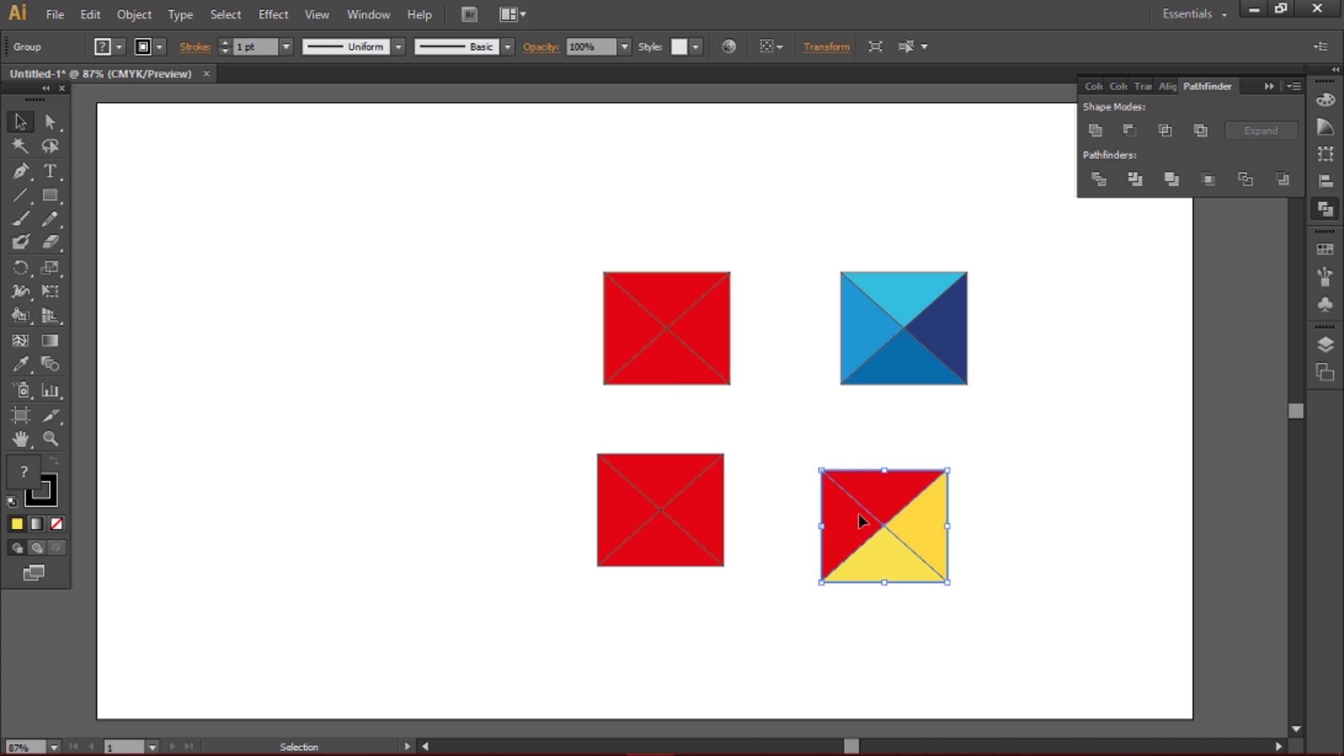
pyautogui.doubleClick(858, 516)
pyautogui.click(852, 524)
pyautogui.doubleClick(23, 471)
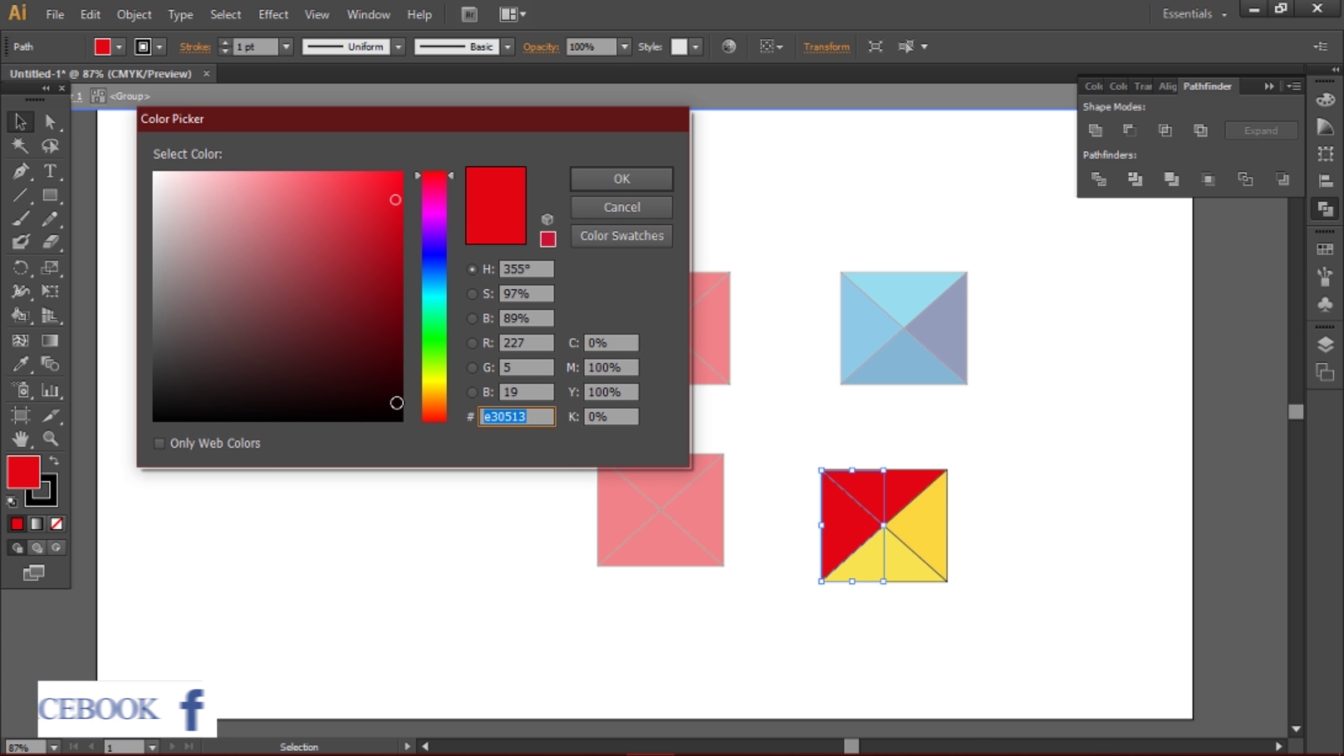
pyautogui.write('f28e49')
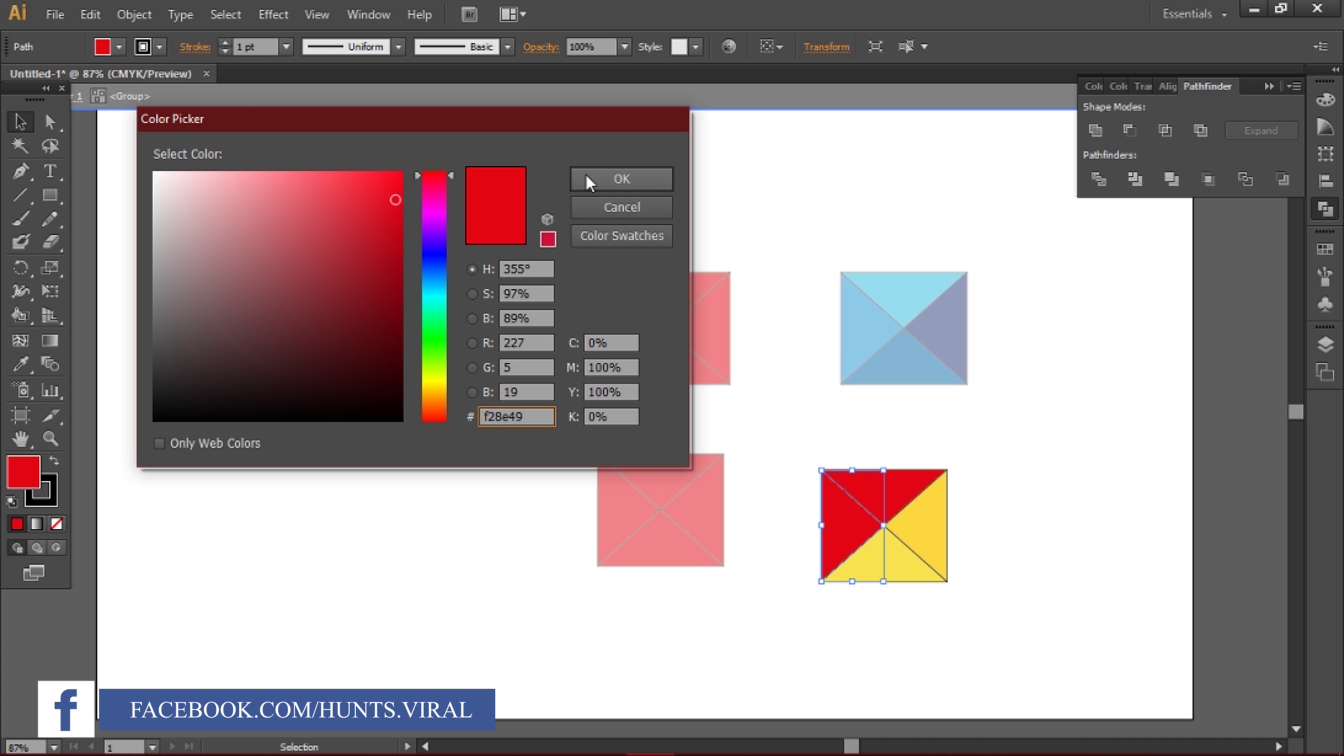
pyautogui.click(622, 179)
# - Fill the top triangle of the lower-right rectangle with yellow-orange #fbbe41
pyautogui.doubleClick(857, 479)
pyautogui.doubleClick(16, 472)
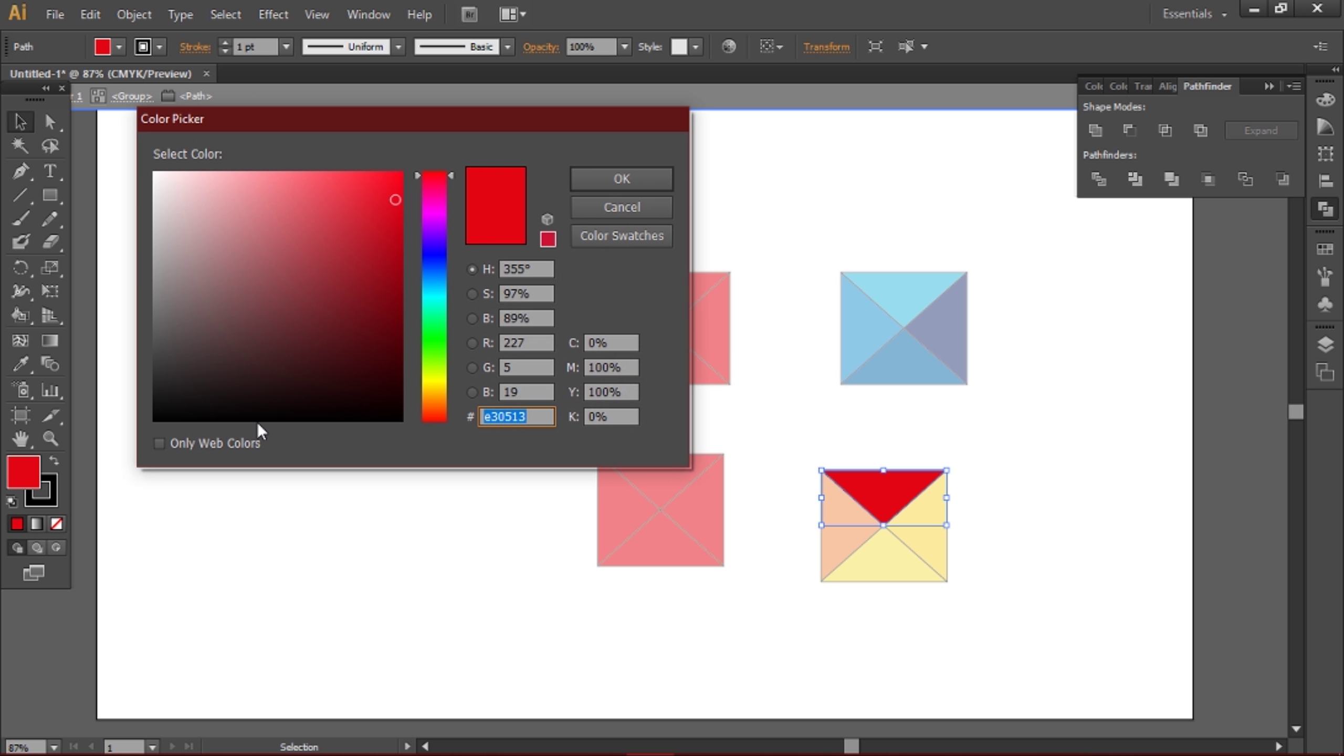
pyautogui.write('fbbe41')
pyautogui.click(632, 170)
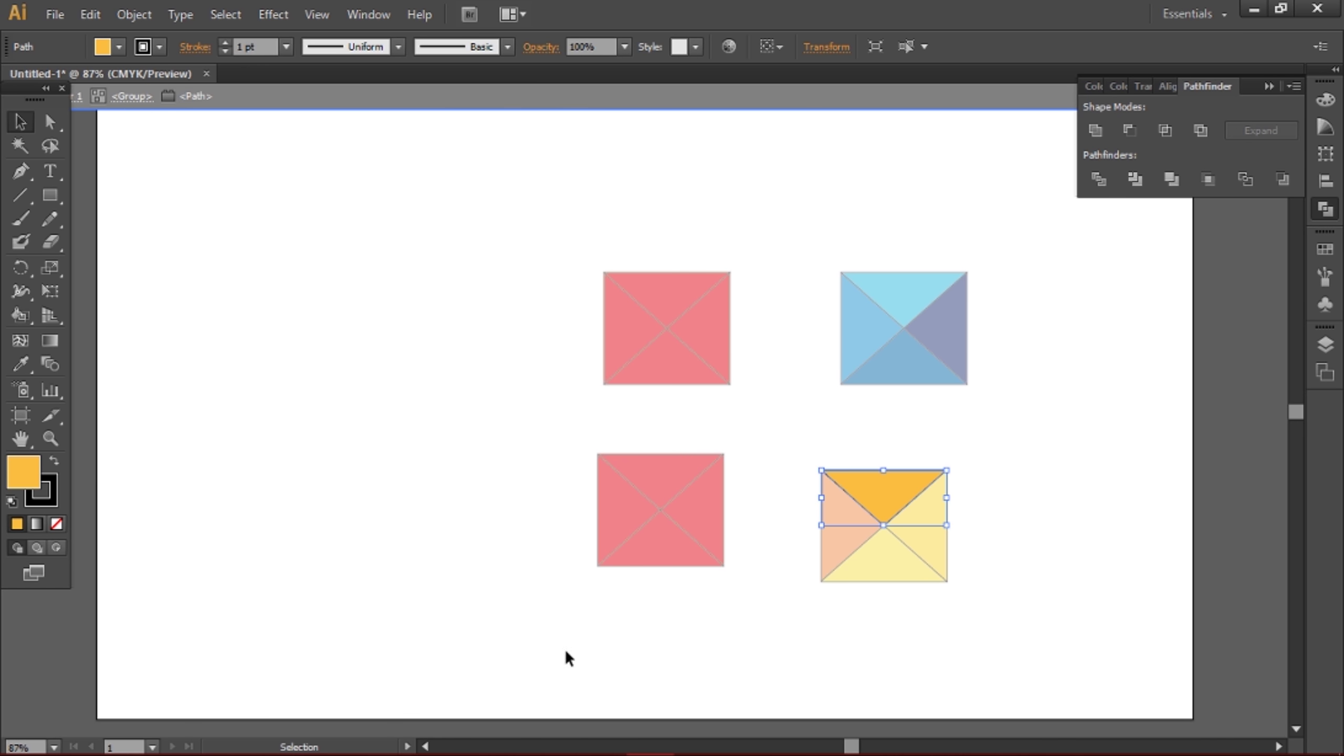
# - Isolate the lower-left rectangle's group and fill its right triangle with red #e73a32
pyautogui.doubleClick(687, 510)
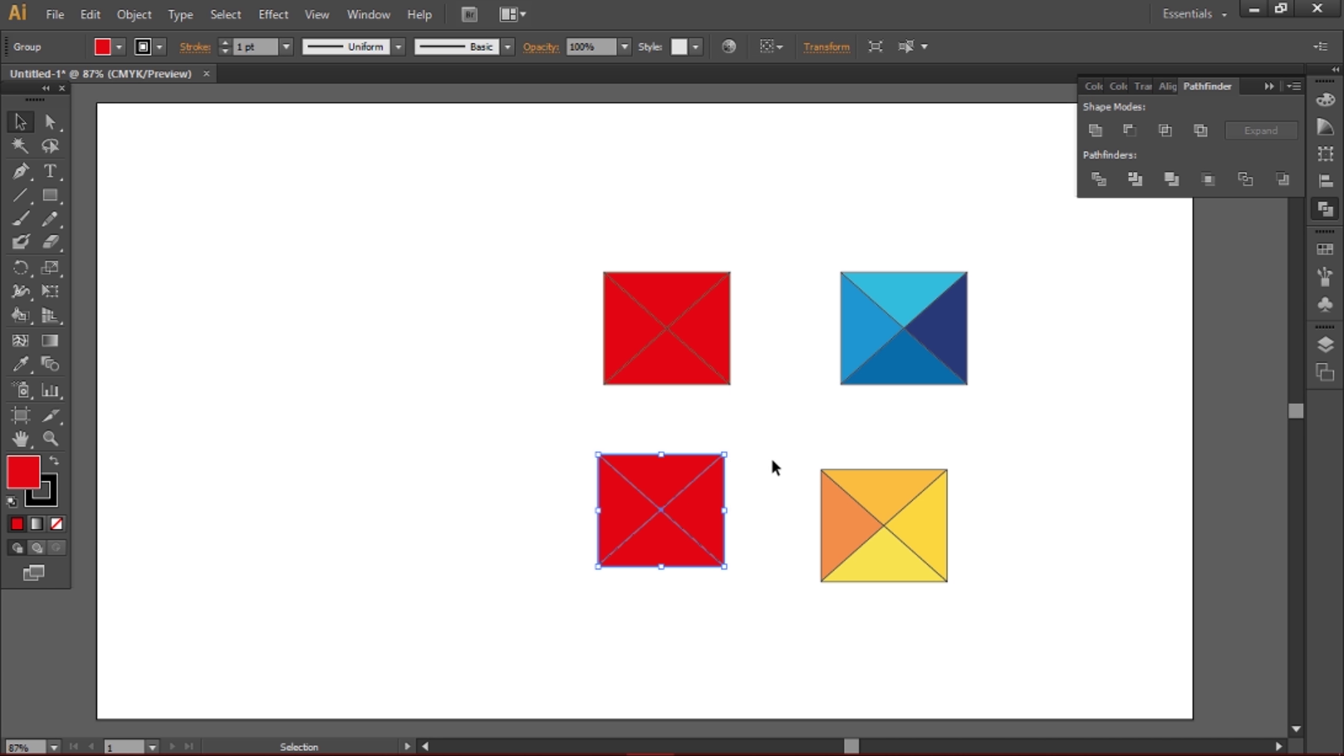
pyautogui.doubleClick(683, 504)
pyautogui.click(682, 504)
pyautogui.doubleClick(31, 481)
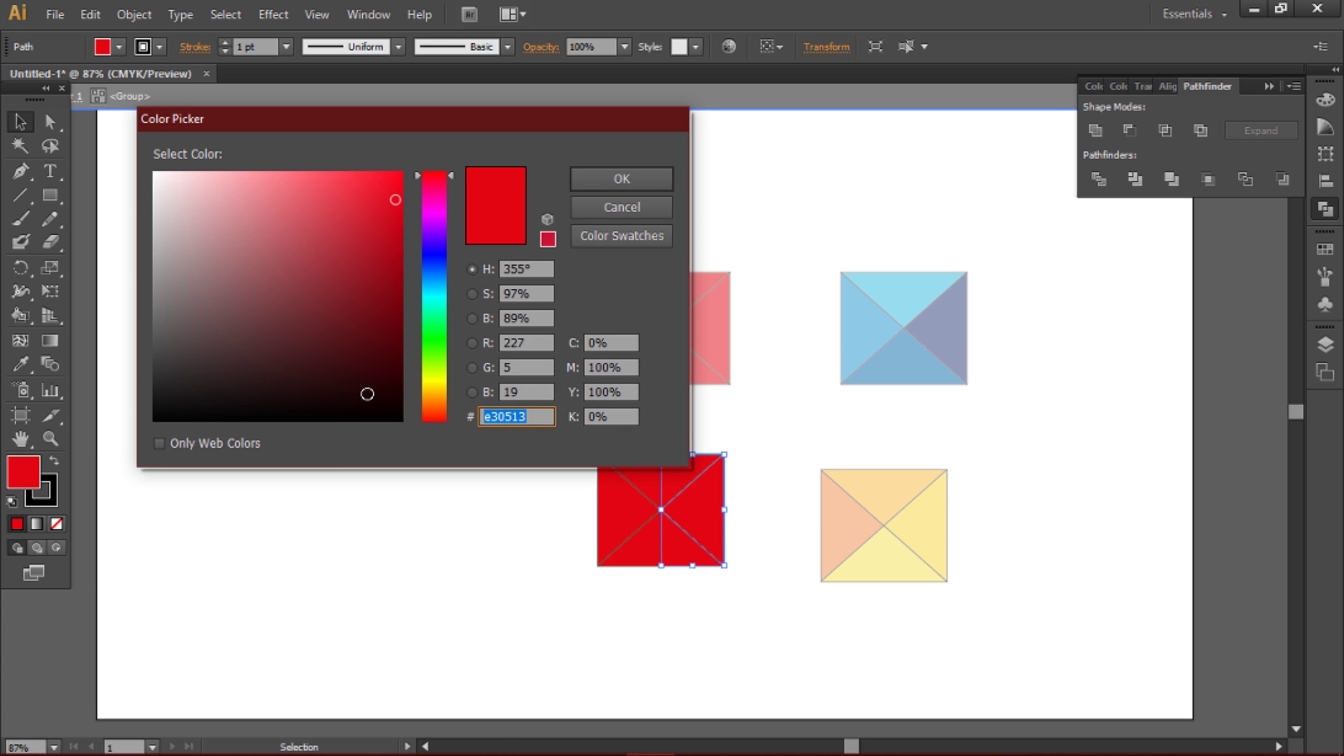
pyautogui.write('e73a32')
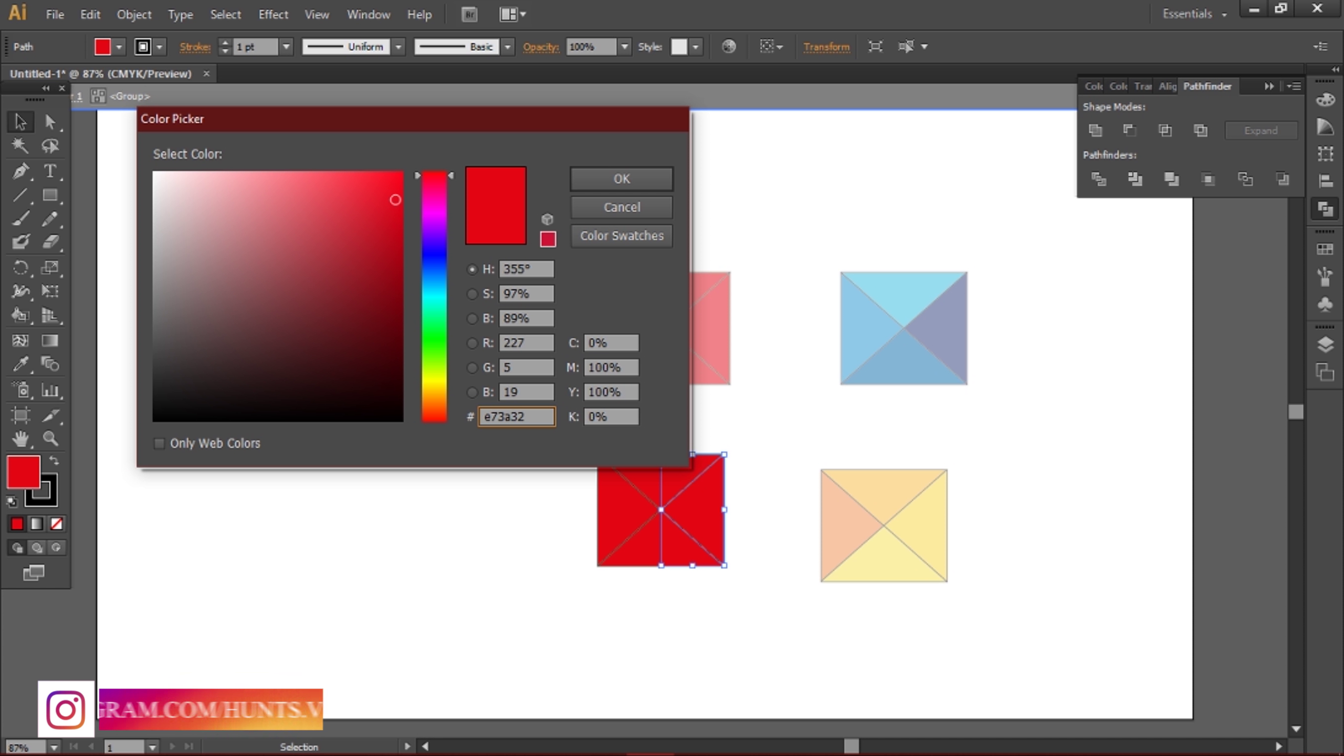
pyautogui.click(600, 183)
# - Fill the bottom triangle of the lower-left rectangle with light red #ea5644
pyautogui.doubleClick(678, 546)
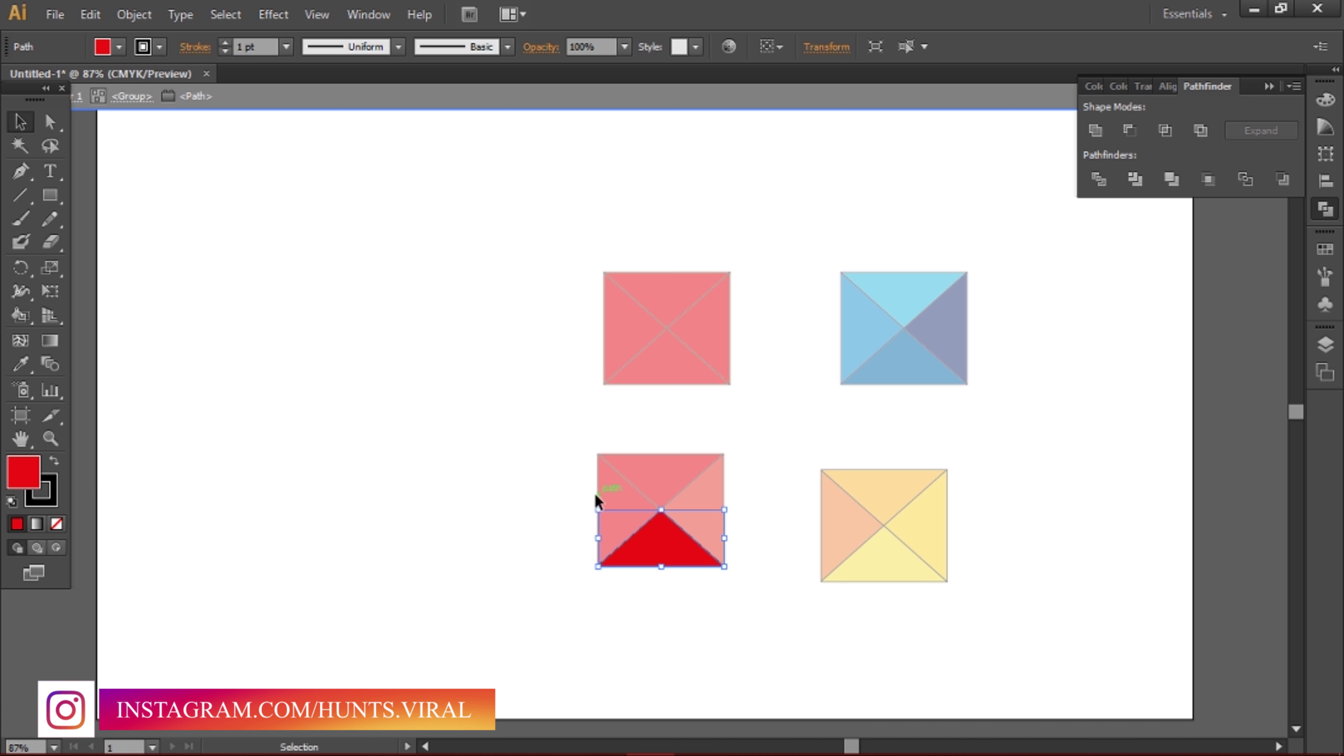
pyautogui.doubleClick(14, 480)
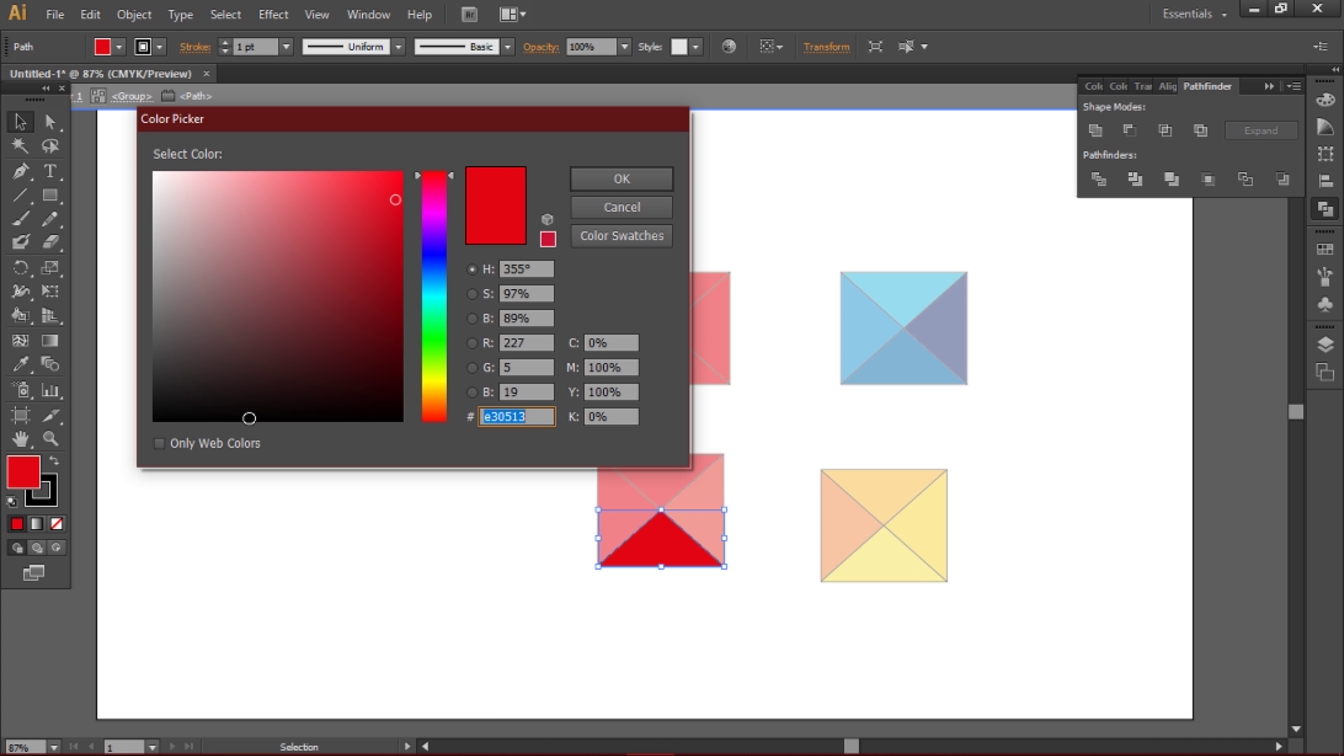
pyautogui.write('ea5644')
pyautogui.click(622, 179)
# - Isolate the lower-left rectangle's group again and fill its left triangle with coral #ed7258
pyautogui.doubleClick(619, 491)
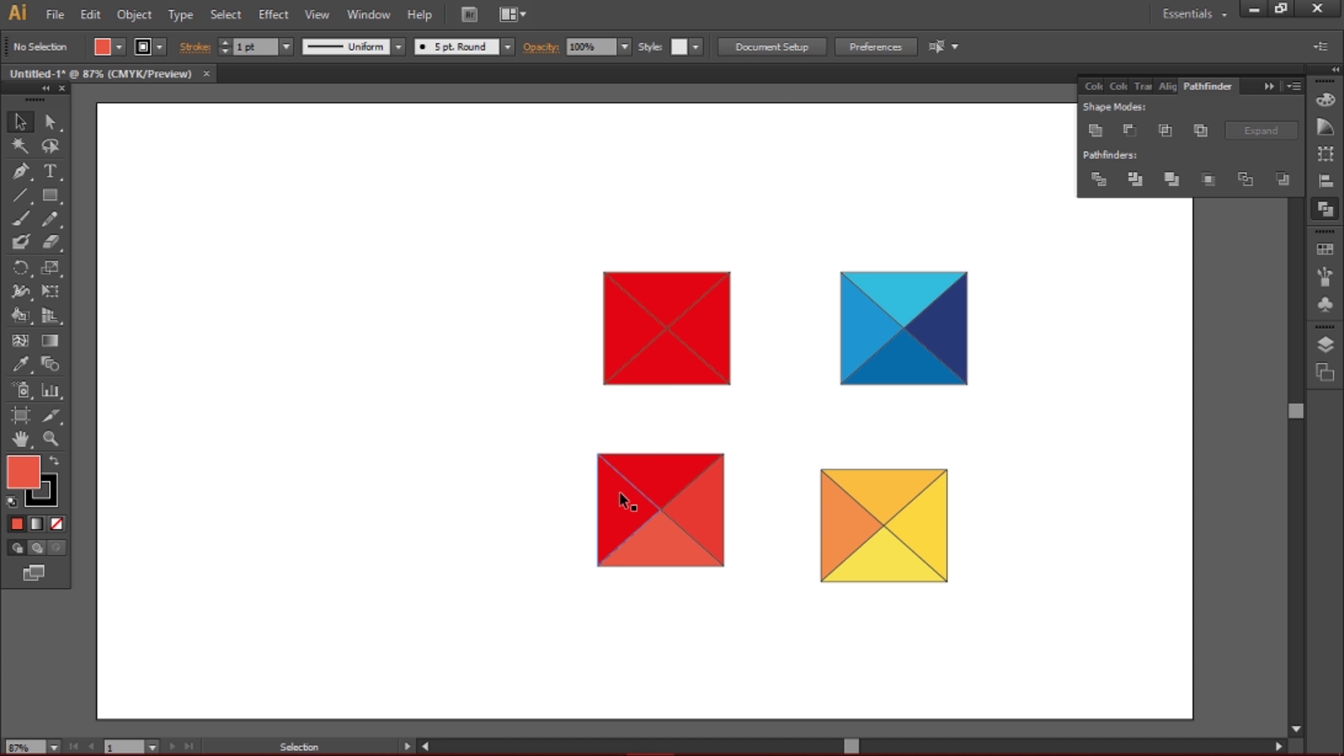
pyautogui.click(620, 491)
pyautogui.doubleClick(601, 498)
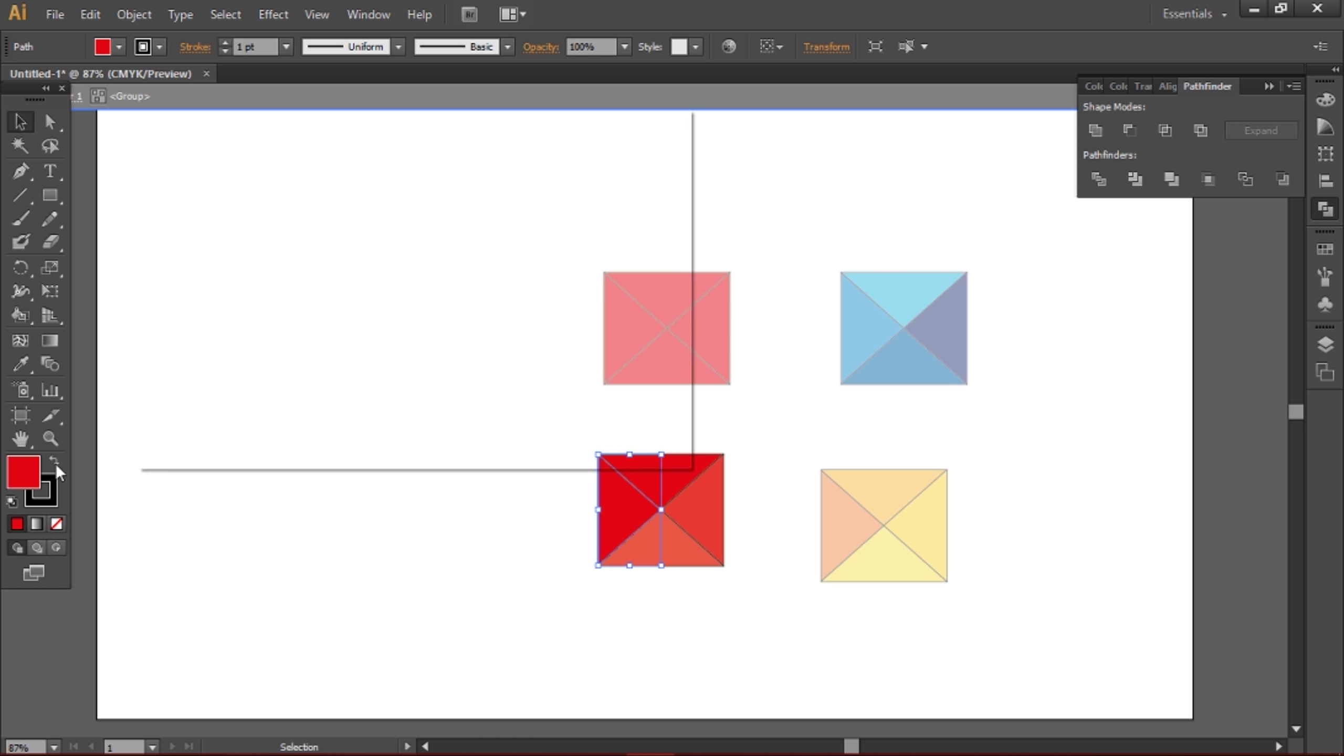
pyautogui.doubleClick(37, 469)
pyautogui.write('ed')
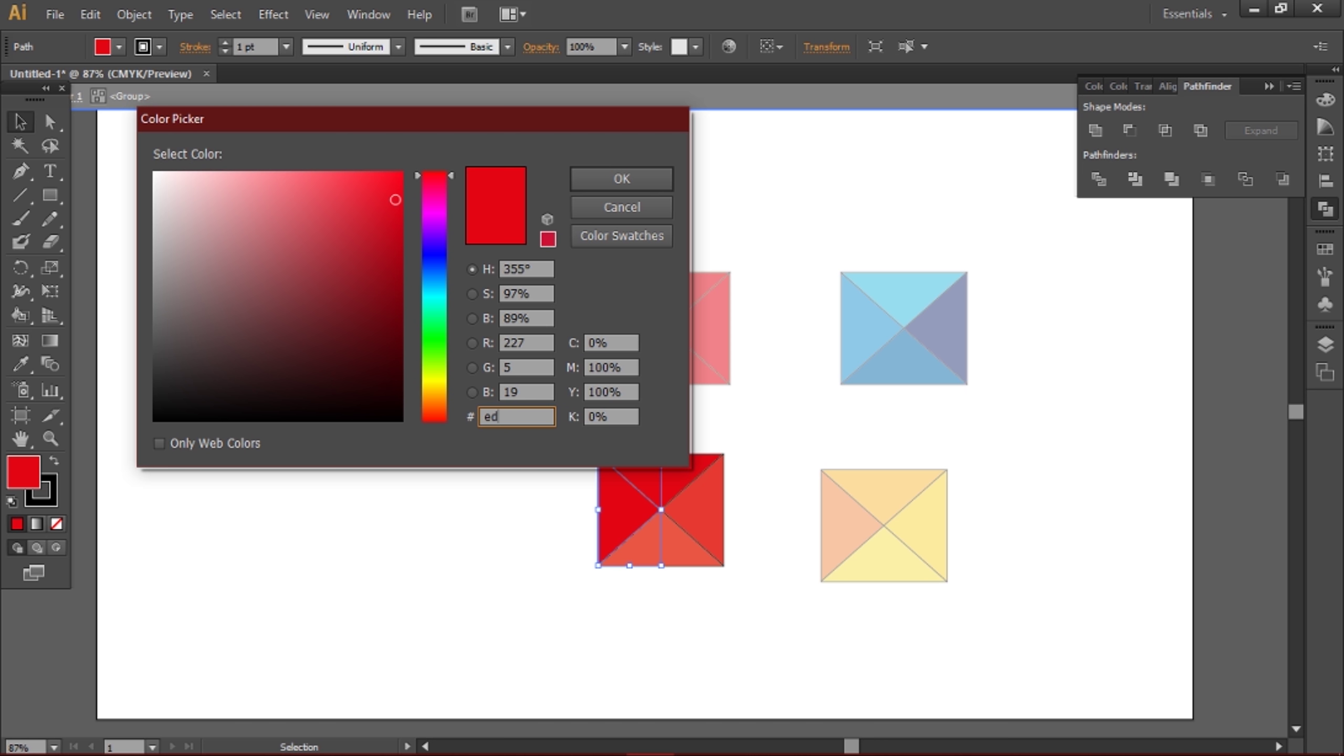
pyautogui.write('7258')
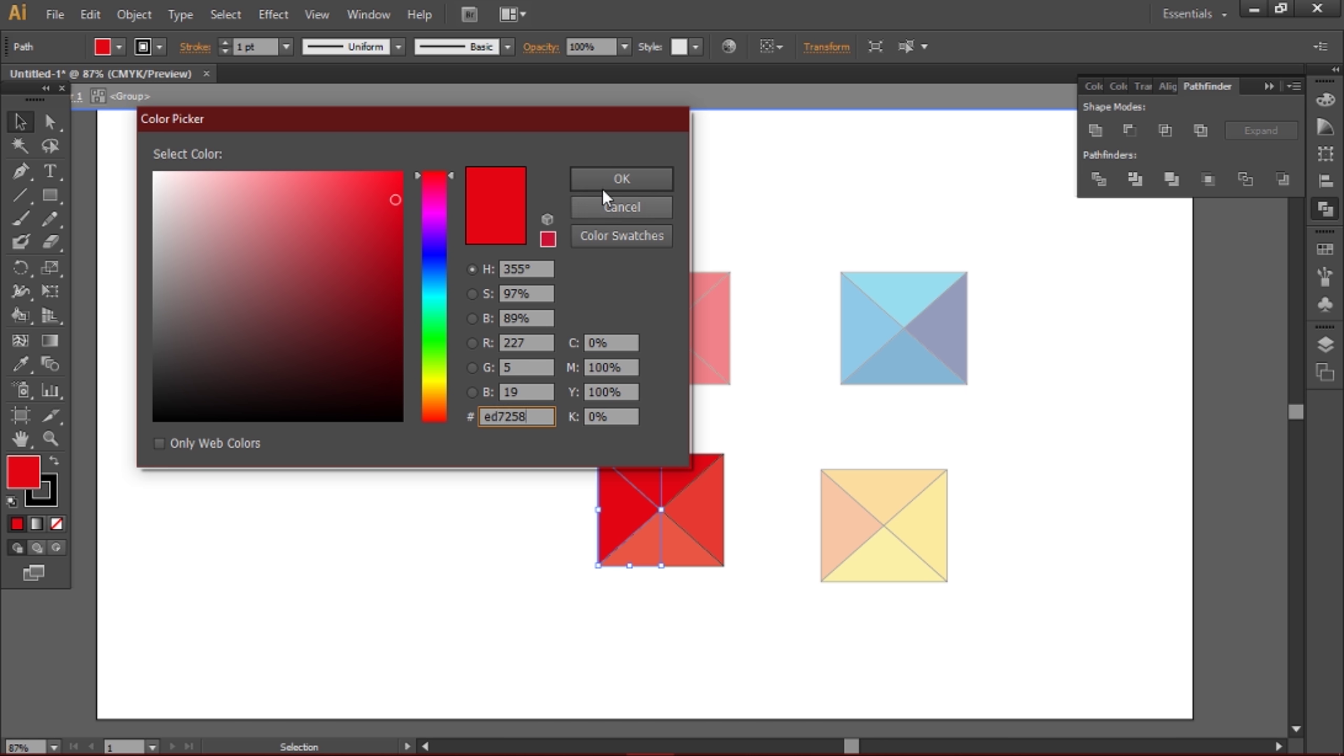
pyautogui.click(603, 187)
# - Fill the top triangle of the lower-left rectangle with yellow-orange #fbbe41 and leave isolation mode
pyautogui.doubleClick(647, 464)
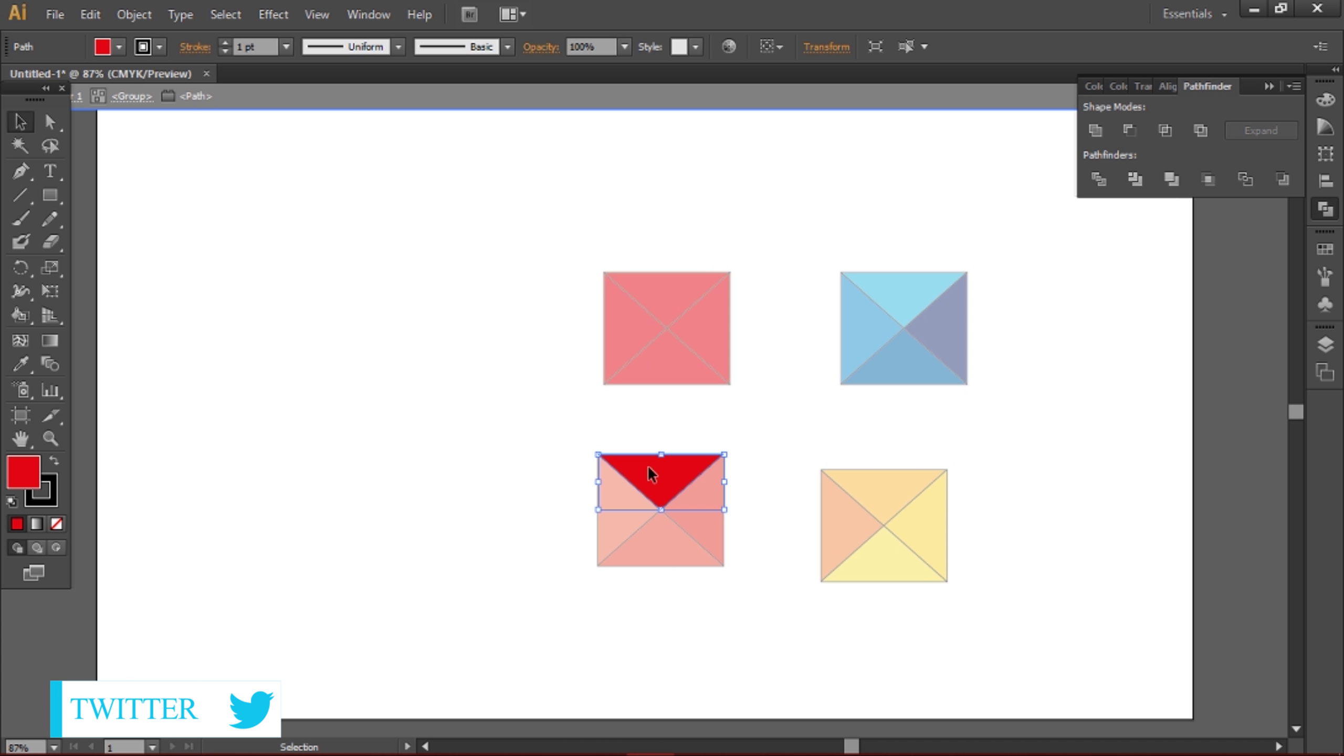
pyautogui.doubleClick(23, 471)
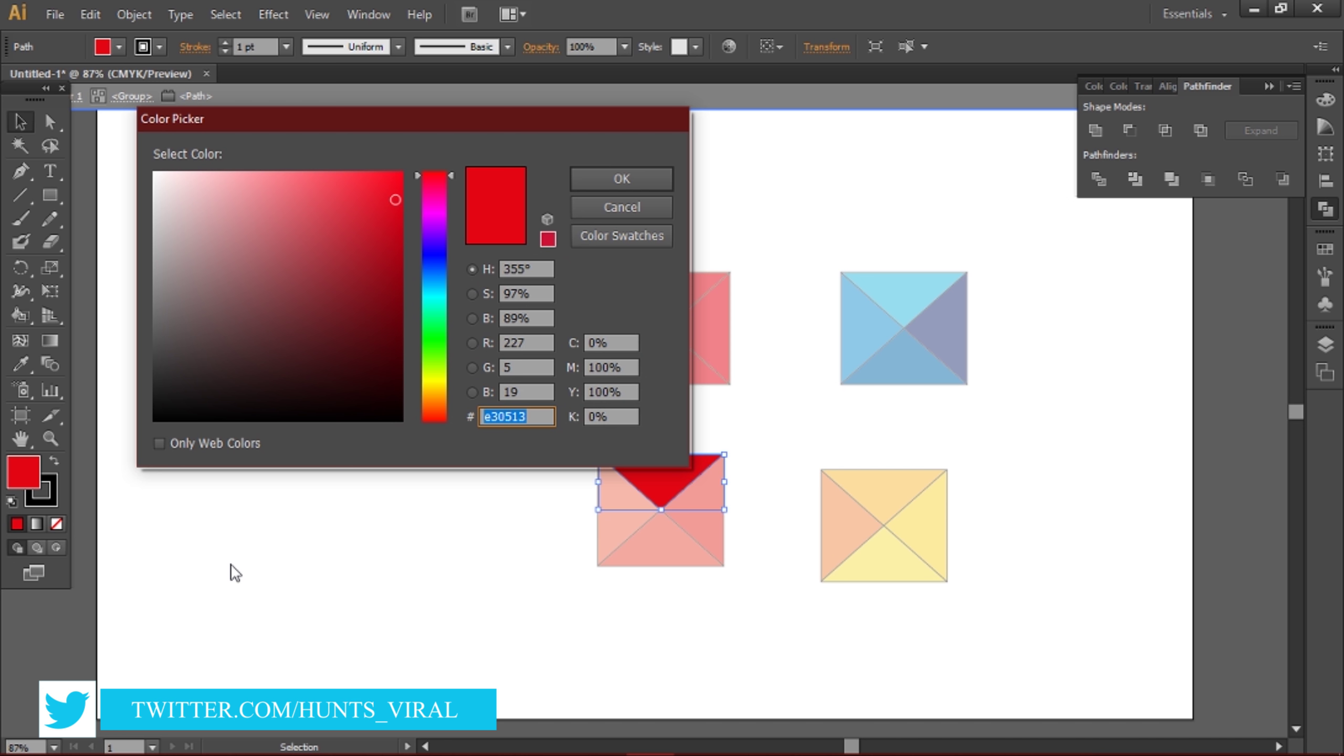
pyautogui.write('fbbe')
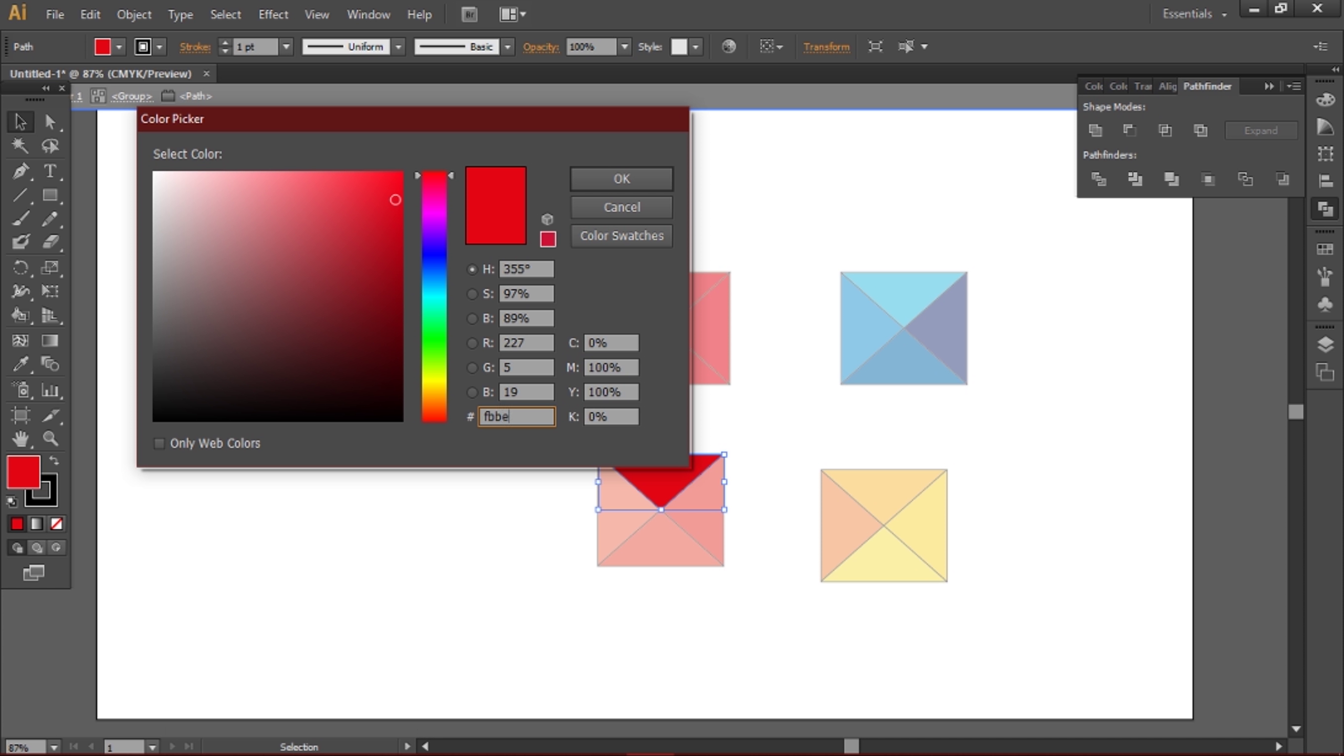
pyautogui.write('41')
pyautogui.click(608, 176)
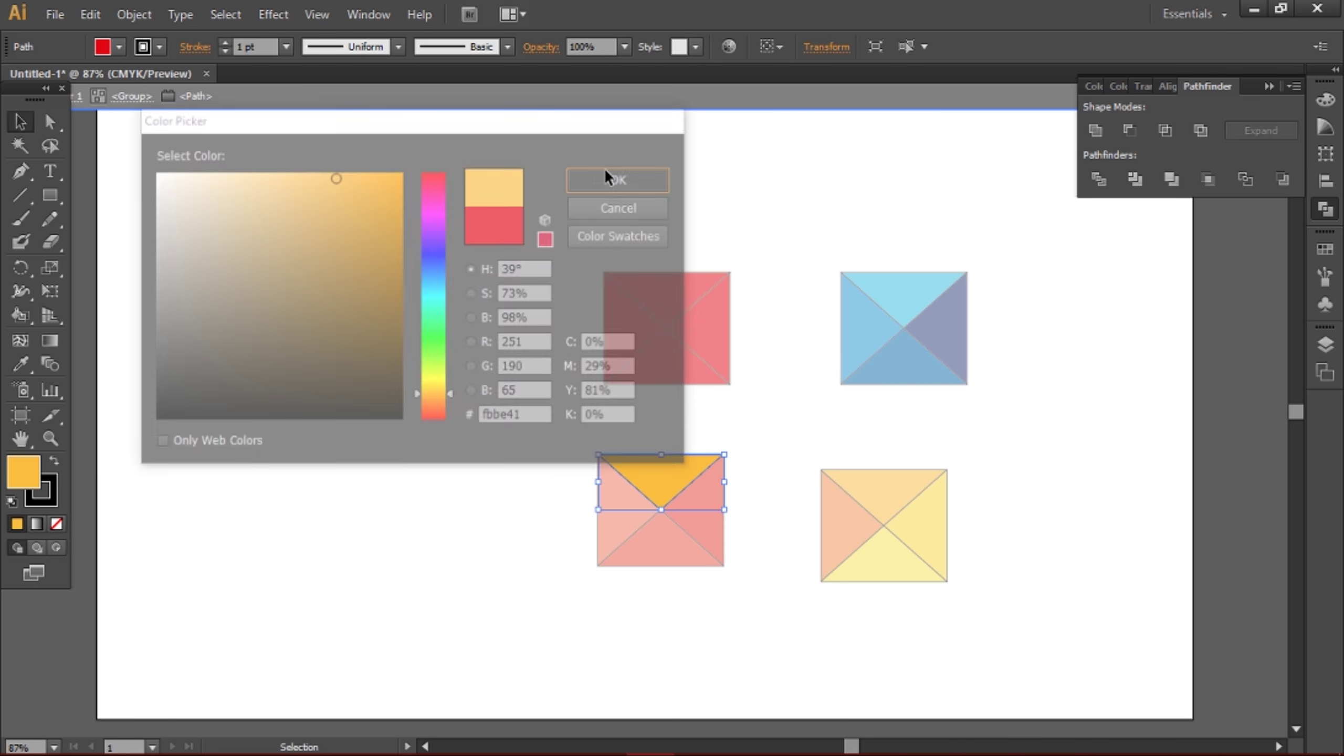
pyautogui.press('Escape')
# - Isolate the upper-left rectangle's group and fill its right triangle with green #5eb24e
pyautogui.click(716, 331)
pyautogui.doubleClick(716, 331)
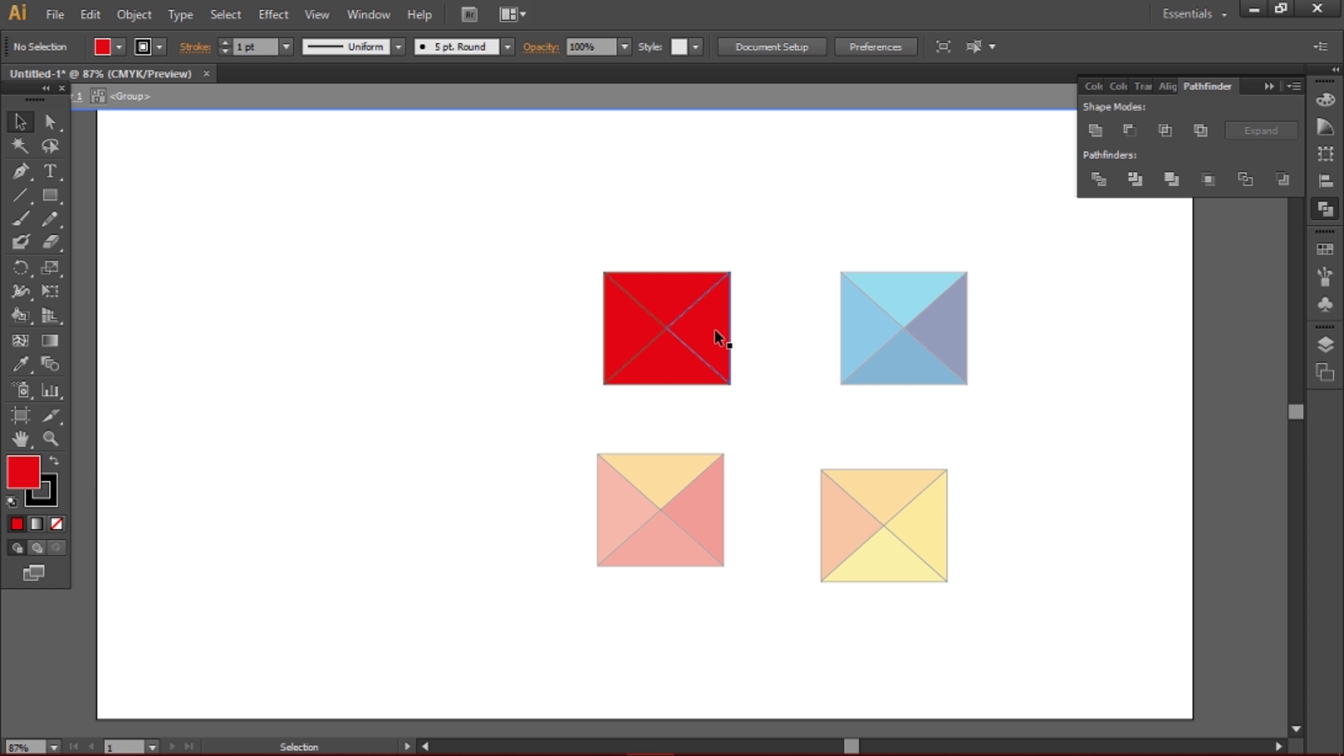
pyautogui.click(718, 335)
pyautogui.doubleClick(24, 471)
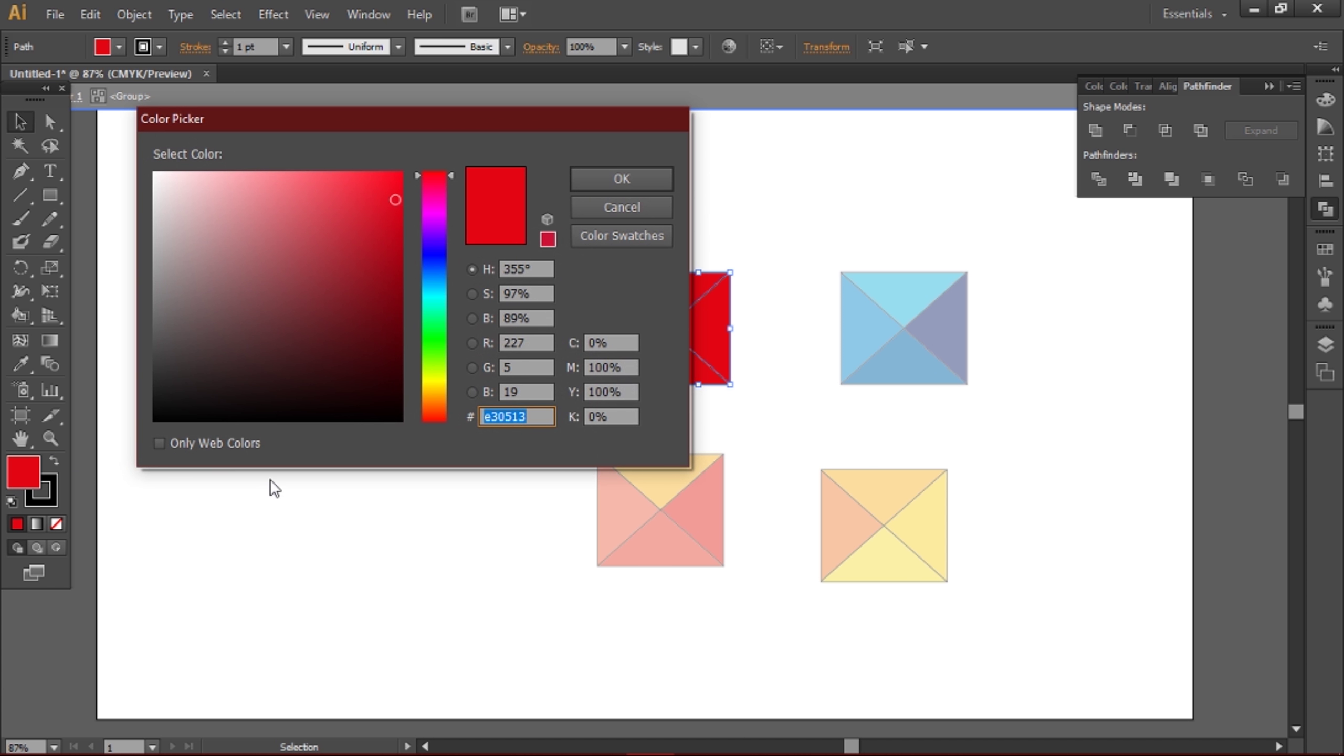
pyautogui.write('5eb24e')
pyautogui.click(614, 179)
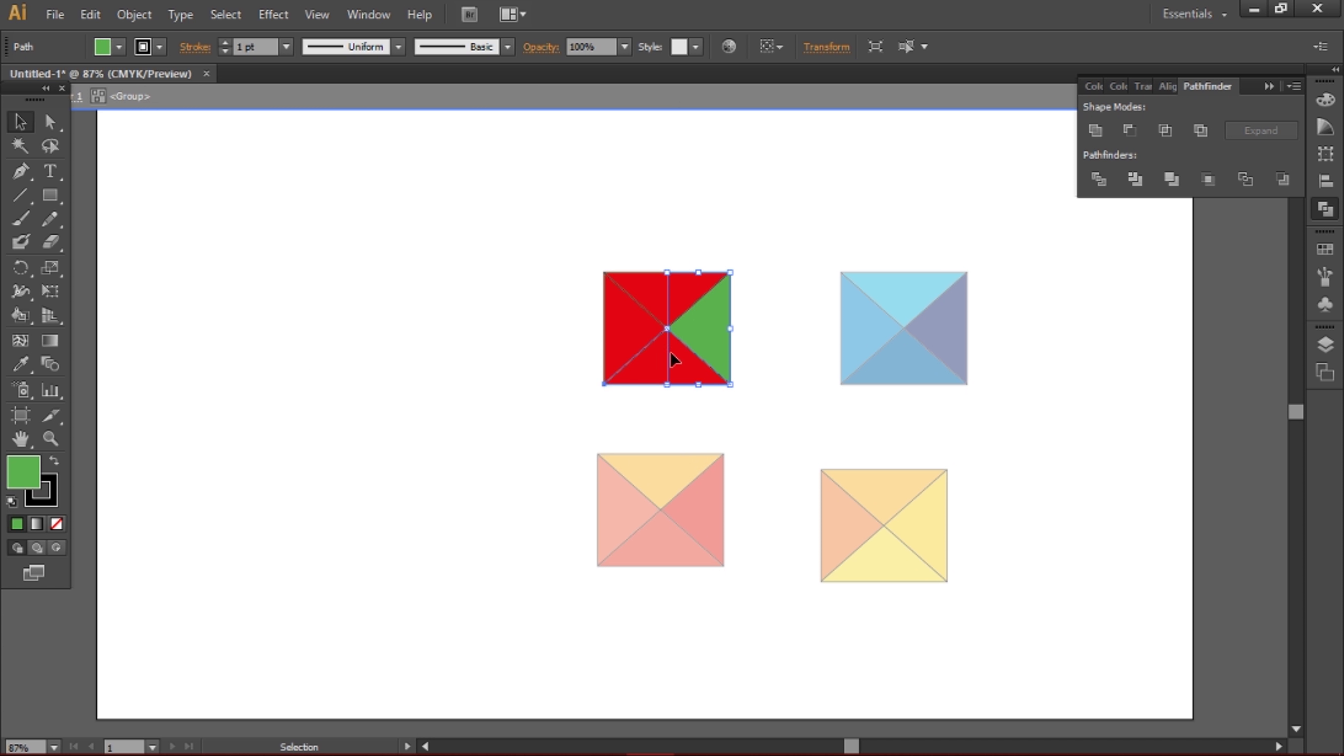
# - Fill the bottom triangle of the upper-left rectangle with yellow #f6de3d
pyautogui.doubleClick(670, 351)
pyautogui.doubleClick(24, 470)
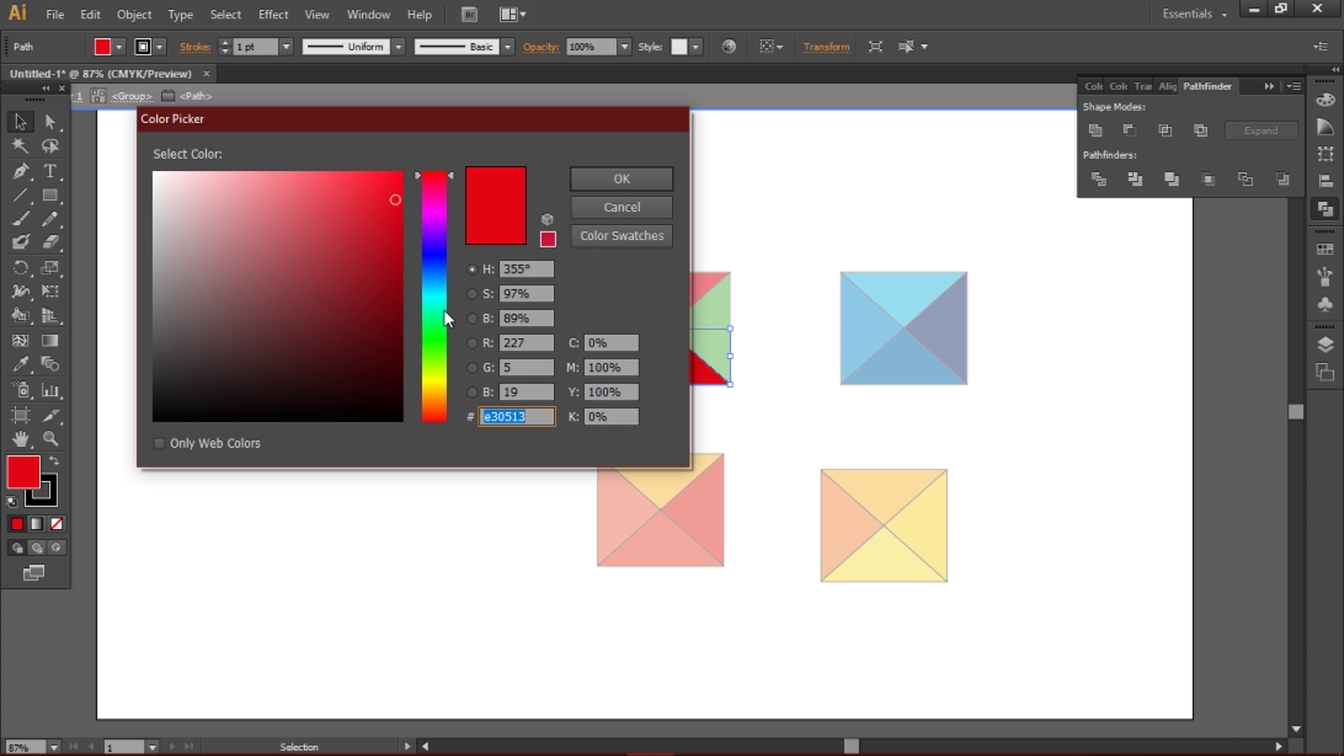
pyautogui.write('f6de3d')
pyautogui.click(603, 172)
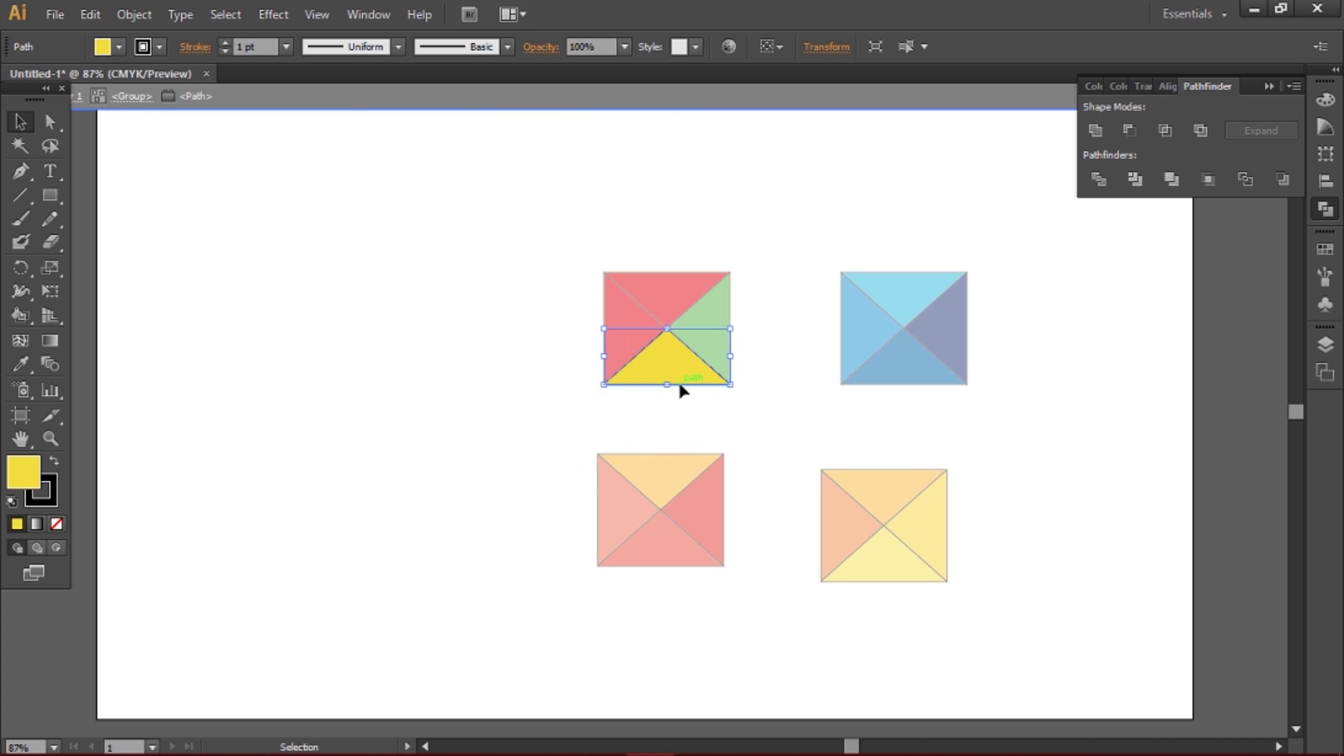
# - Return to the upper-left rectangle's group and fill its left triangle with yellow #ecdc3c
pyautogui.doubleClick(629, 315)
pyautogui.doubleClick(618, 321)
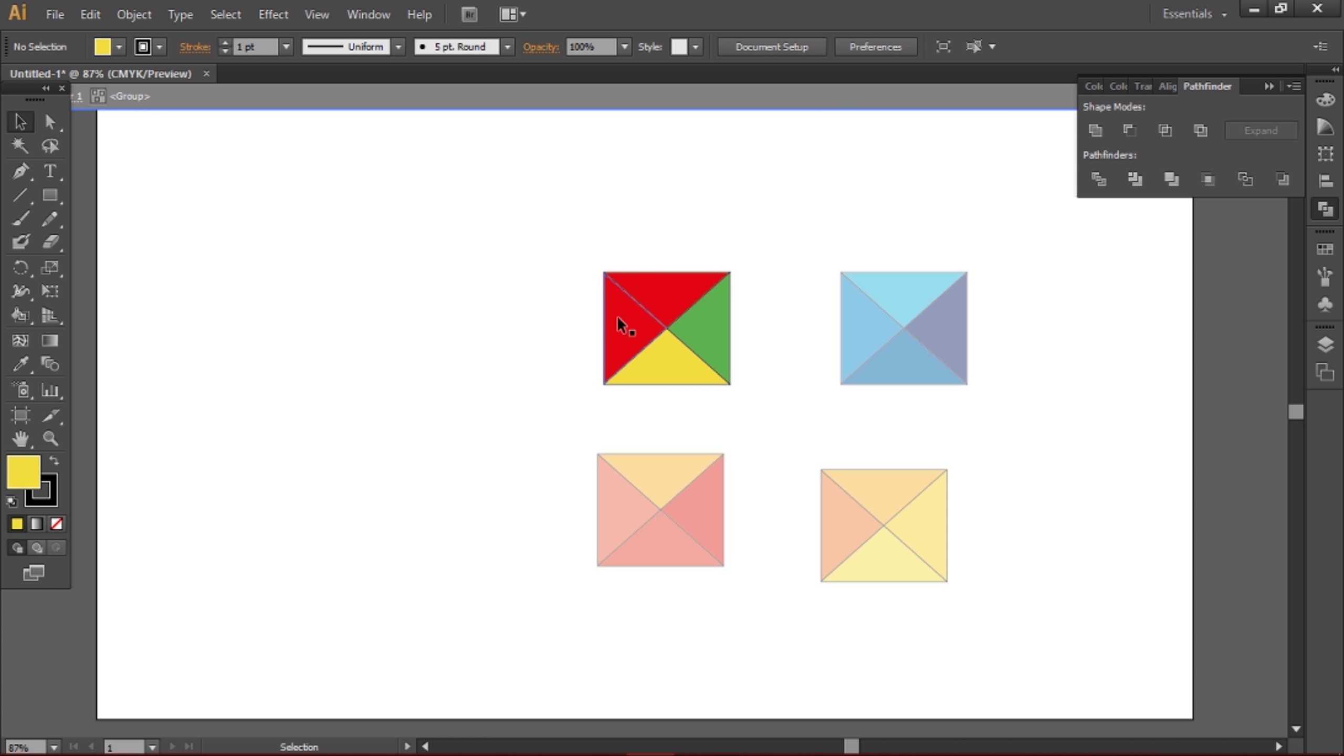
pyautogui.click(613, 318)
pyautogui.doubleClick(23, 471)
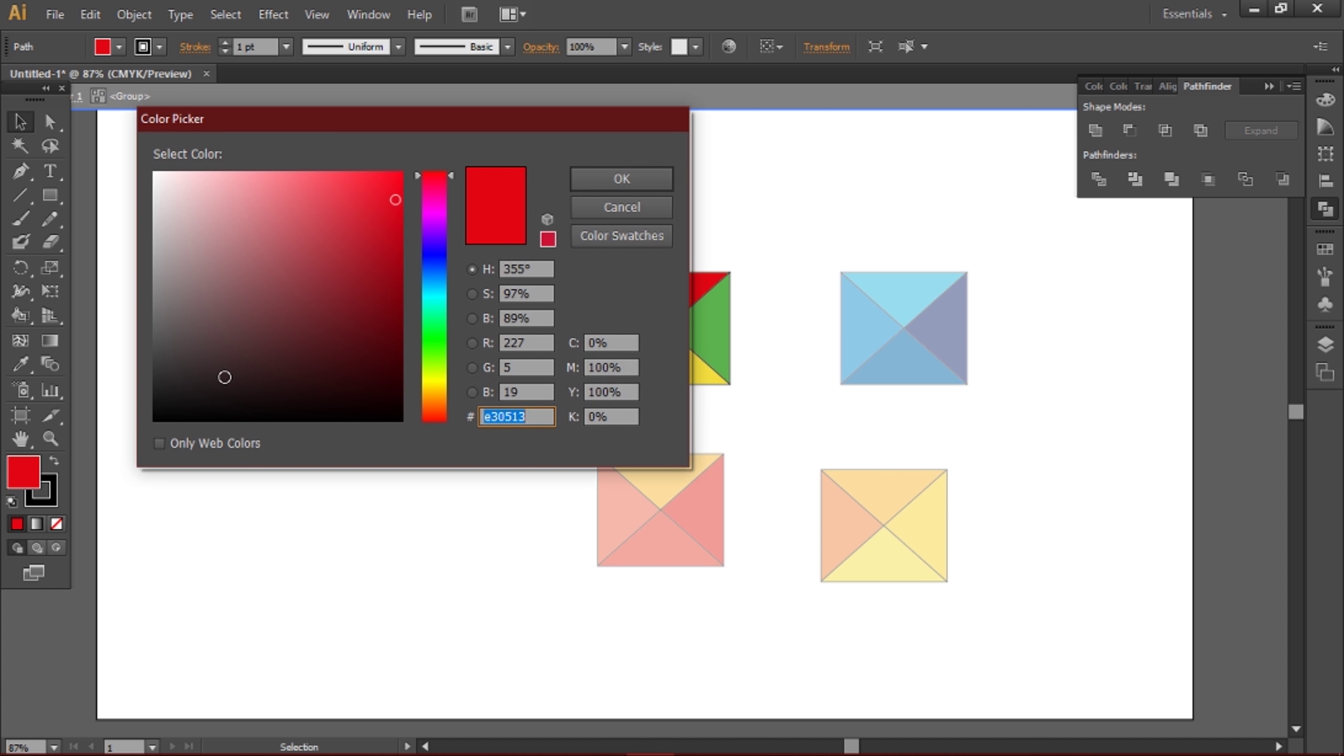
pyautogui.write('ecdc3c')
pyautogui.click(641, 169)
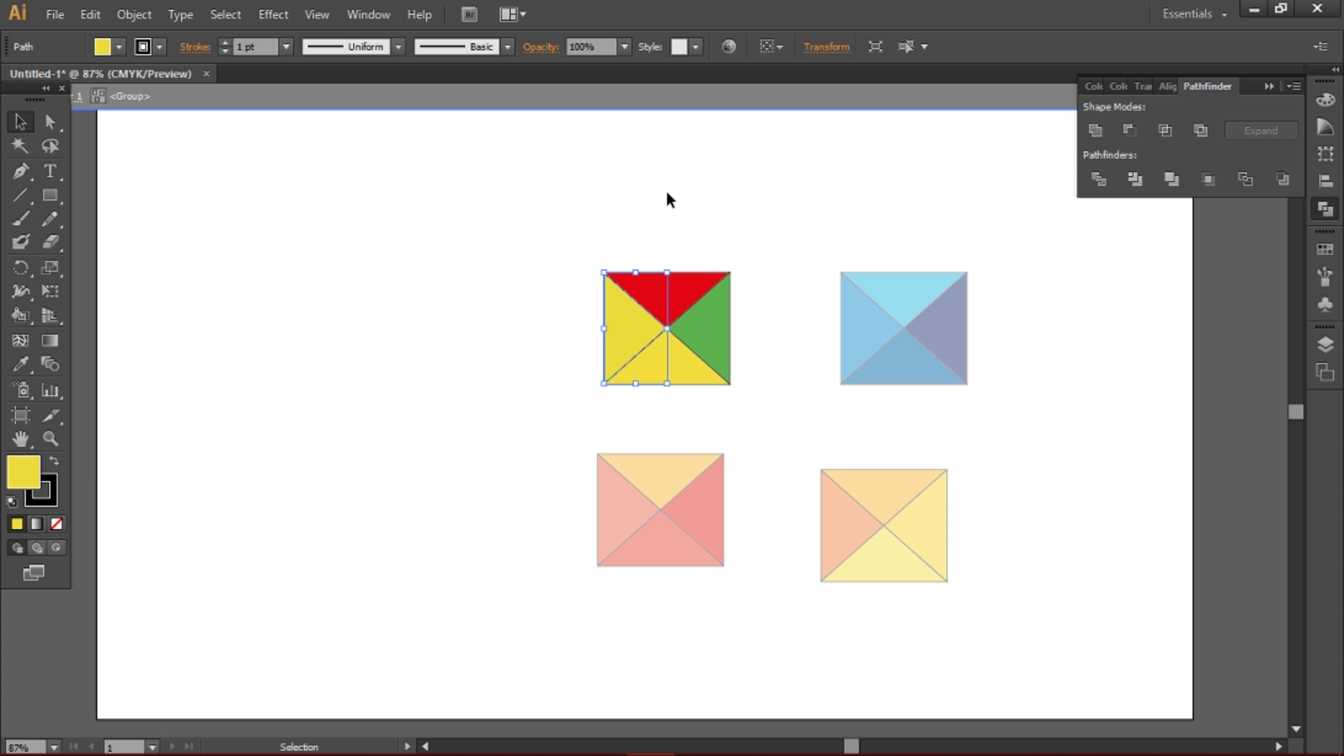
# - Fill the top triangle of the upper-left rectangle with light green #92bf4a and leave isolation mode
pyautogui.click(668, 292)
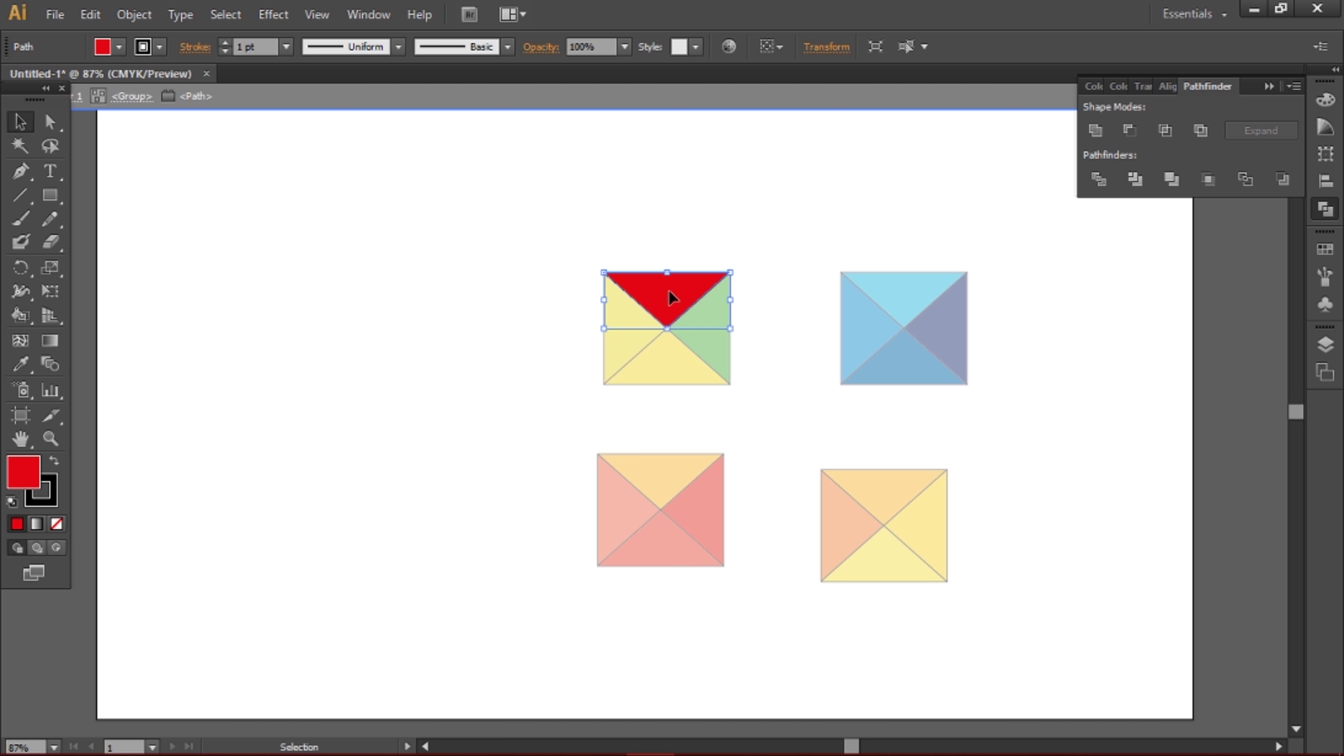
pyautogui.press('b')
pyautogui.press('f')
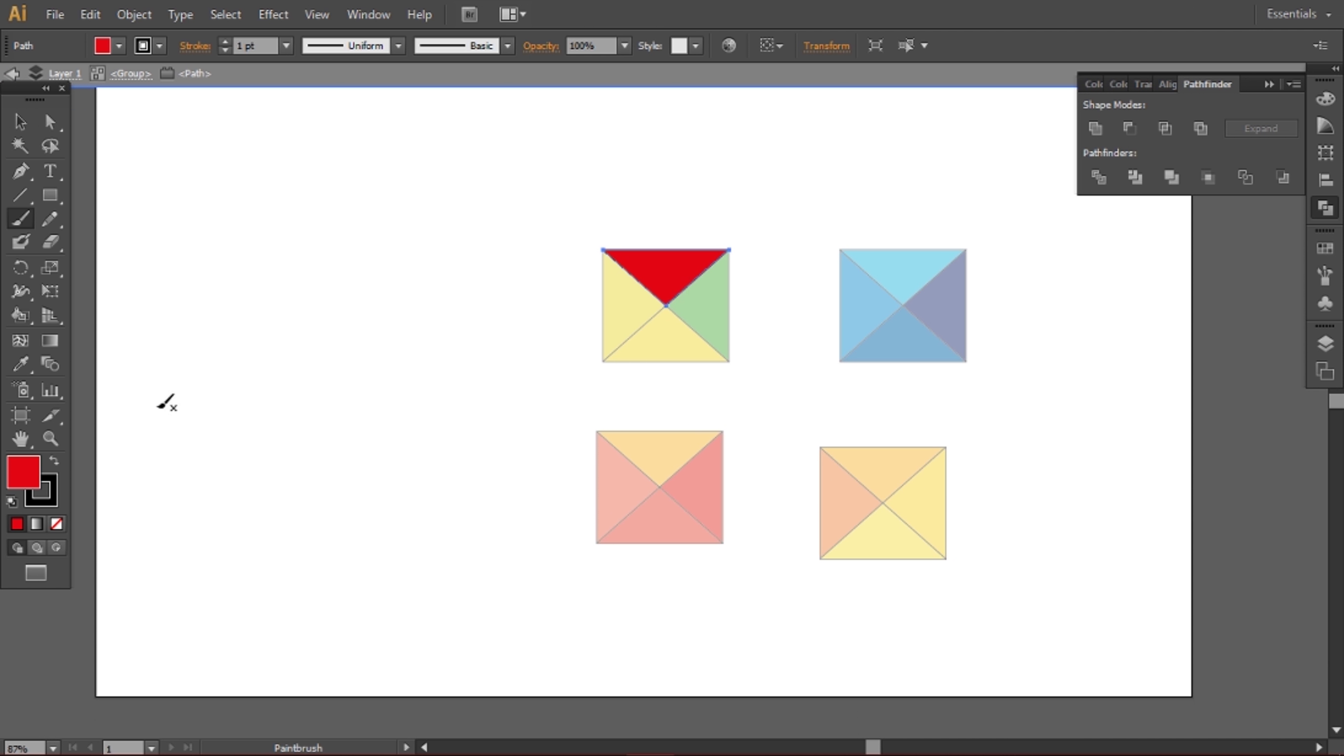
pyautogui.click(24, 123)
pyautogui.doubleClick(23, 472)
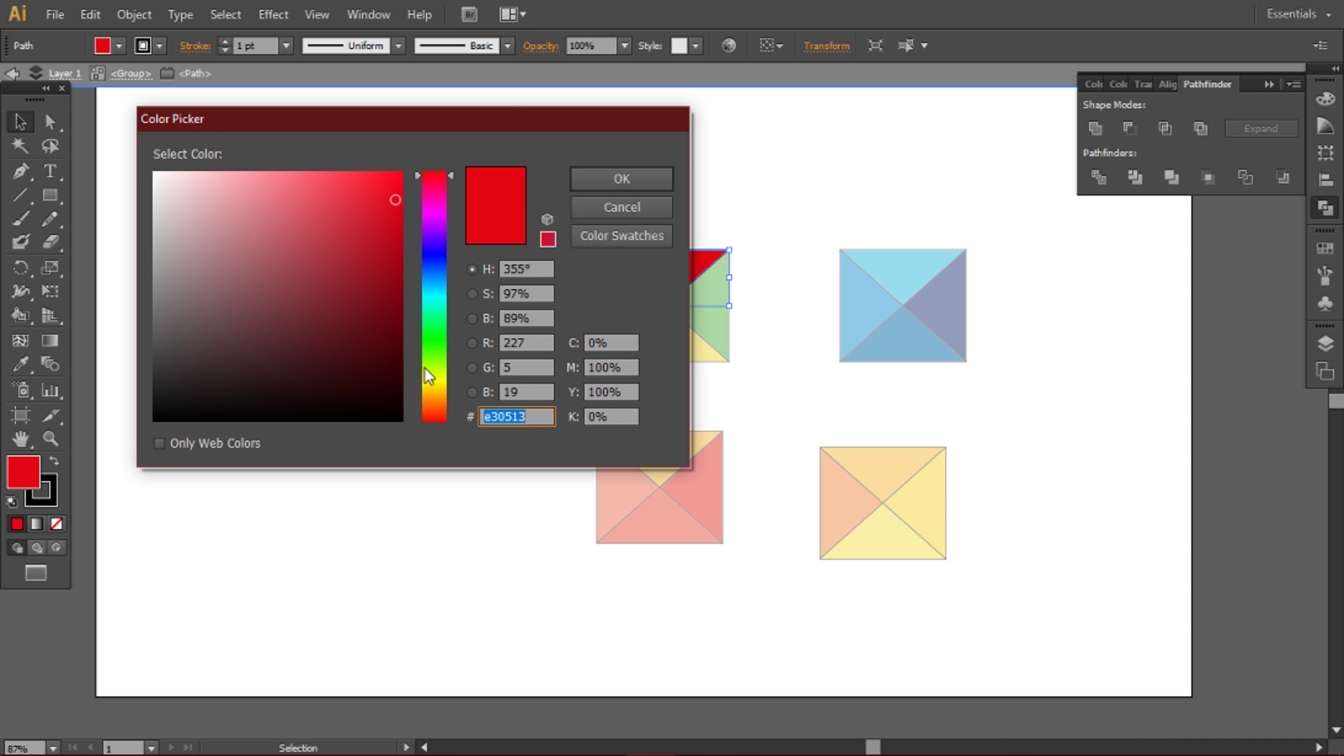
pyautogui.write('92bf4a')
pyautogui.click(619, 180)
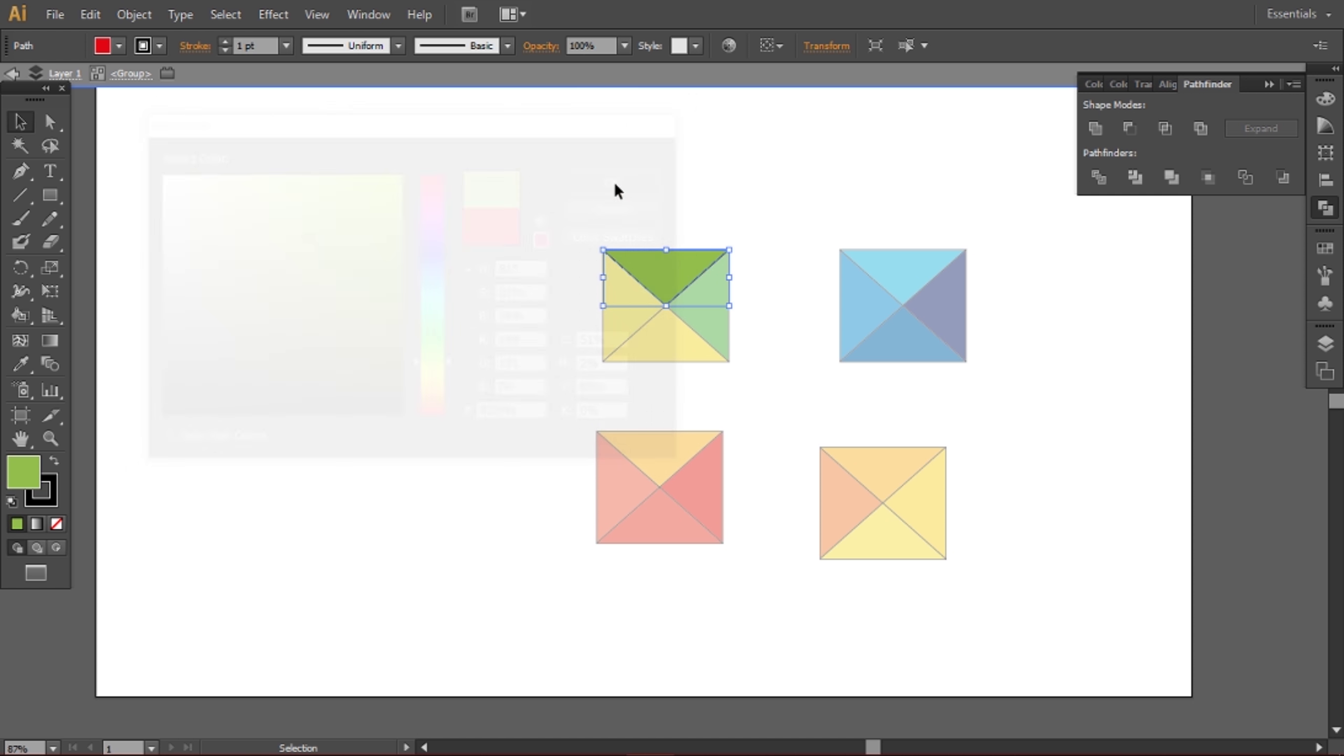
pyautogui.doubleClick(589, 186)
pyautogui.moveTo(590, 217); pyautogui.dragTo(984, 510)
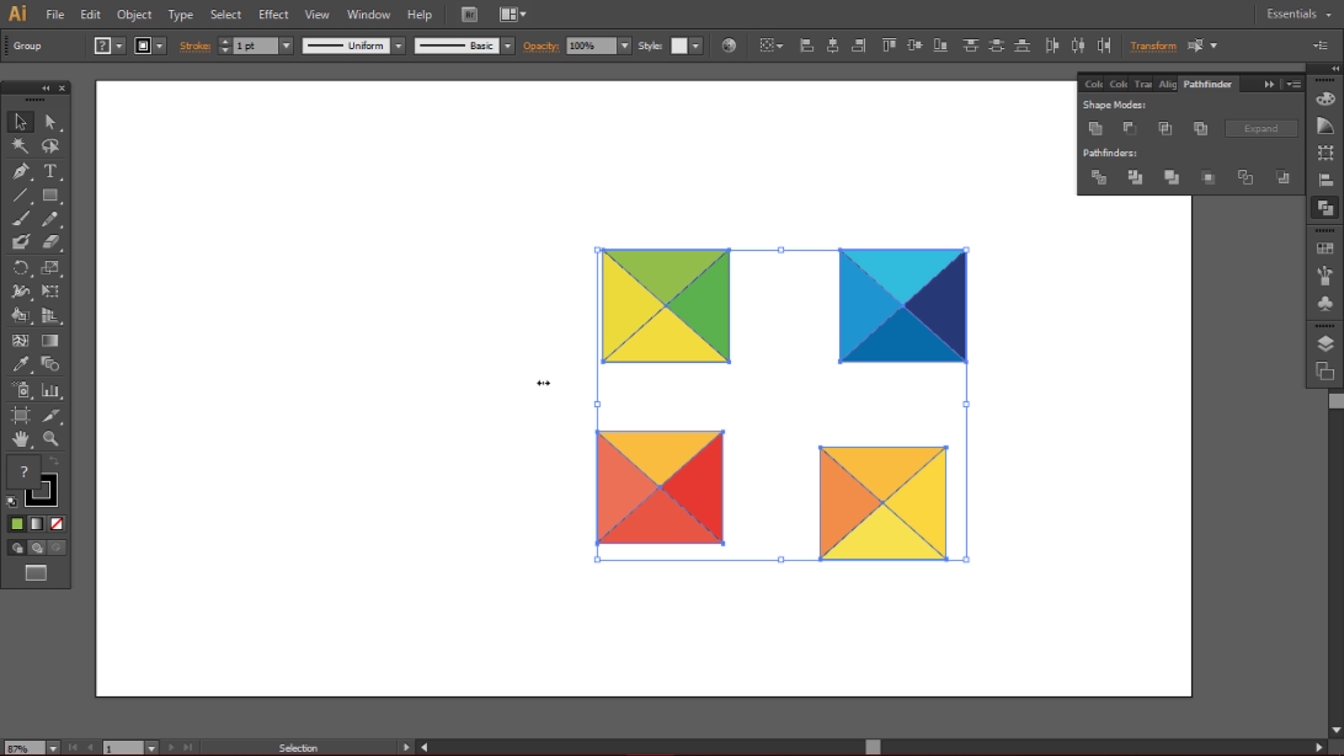
pyautogui.click(102, 45)
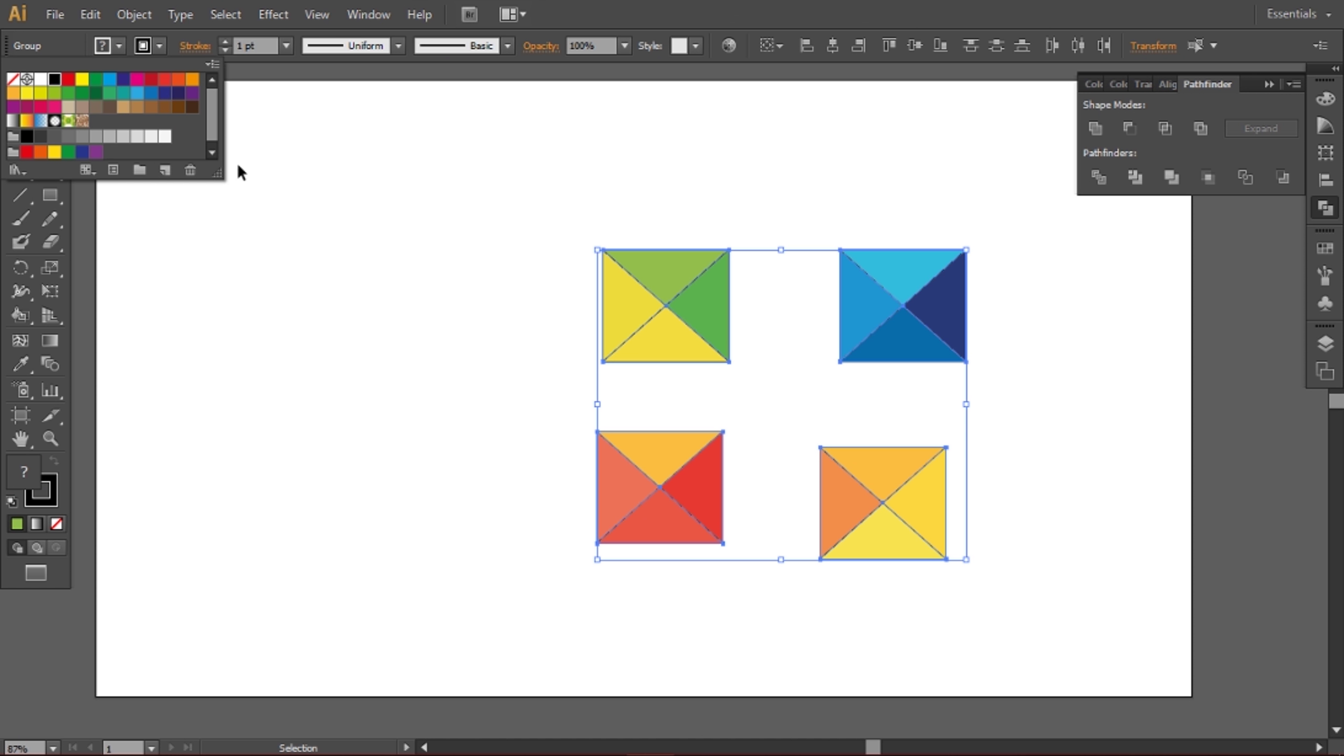
pyautogui.click(385, 173)
pyautogui.click(384, 173)
# - Move the other three rectangles against the upper-left one so that all four form a seamless two-by-two block
pyautogui.moveTo(899, 289); pyautogui.dragTo(789, 300)
pyautogui.moveTo(898, 491); pyautogui.dragTo(807, 406)
pyautogui.moveTo(683, 477); pyautogui.dragTo(689, 406)
pyautogui.click(894, 318)
# - Remove the stroke from all four rectangles and deselect them
pyautogui.moveTo(531, 219); pyautogui.dragTo(996, 510)
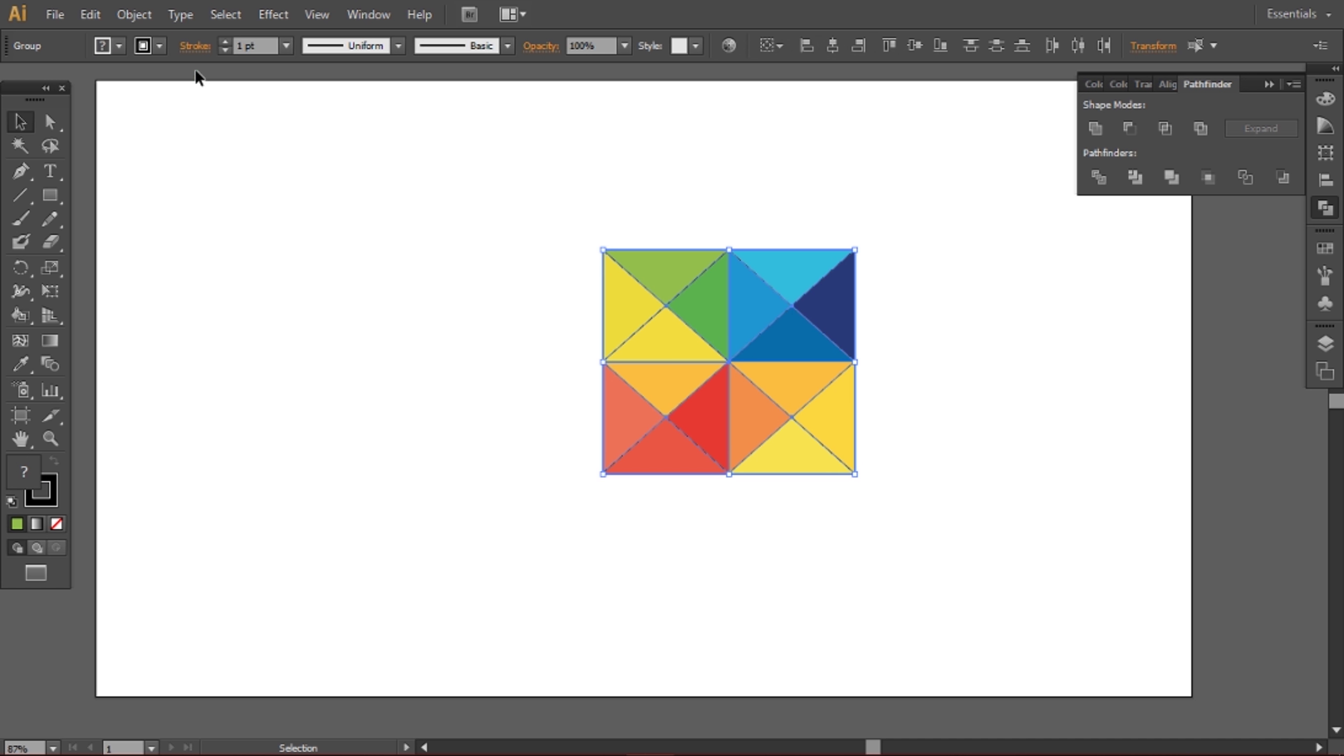
pyautogui.click(159, 46)
pyautogui.click(17, 86)
pyautogui.click(504, 170)
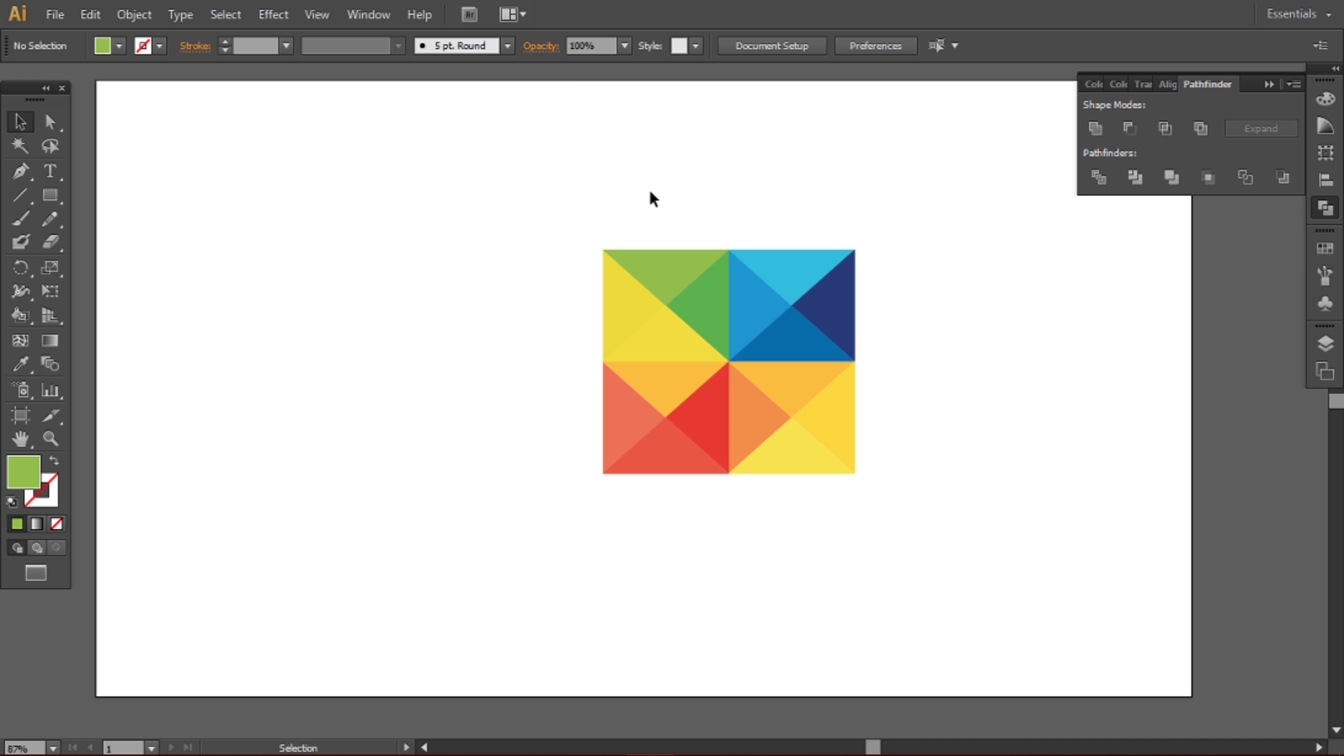
pyautogui.press('a')
pyautogui.hotkey('ctrl', '+')
pyautogui.hotkey('ctrl', '+')
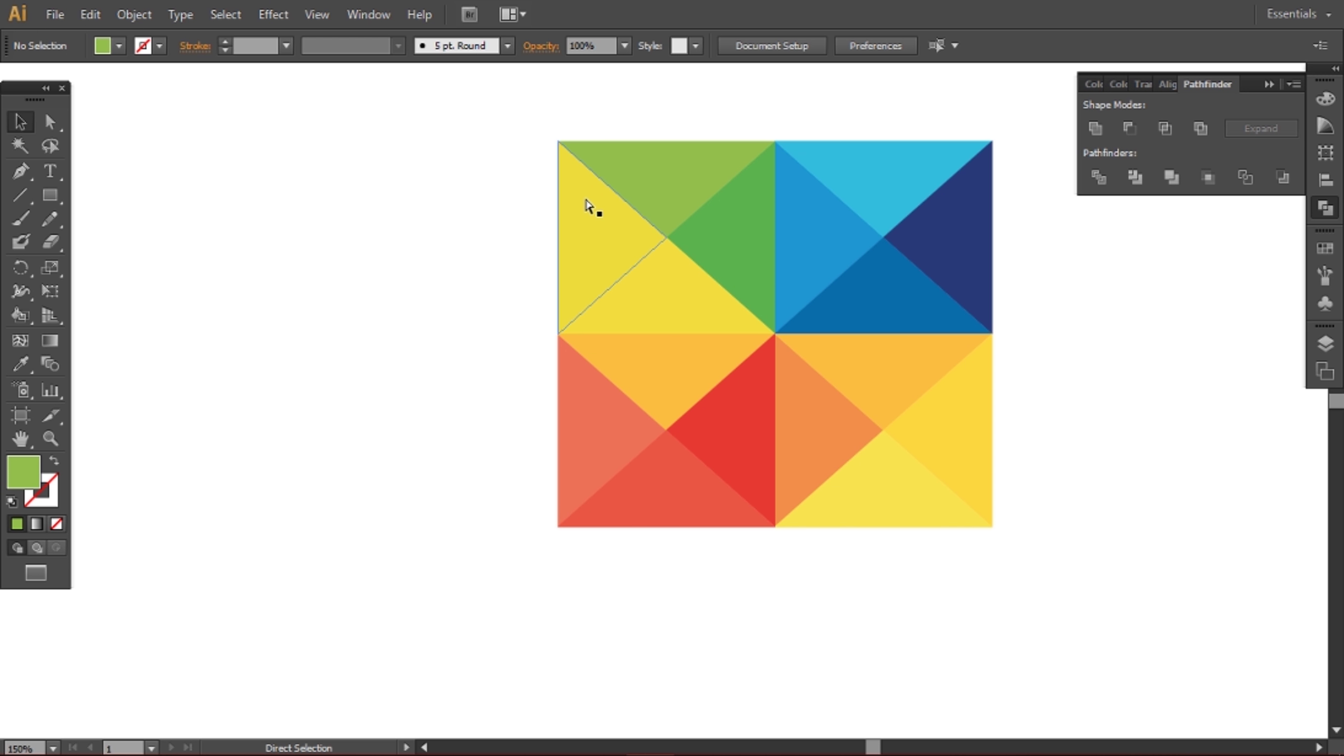
pyautogui.hotkey('ctrl', '0')
pyautogui.press('v')
pyautogui.hotkey('ctrl', '1')
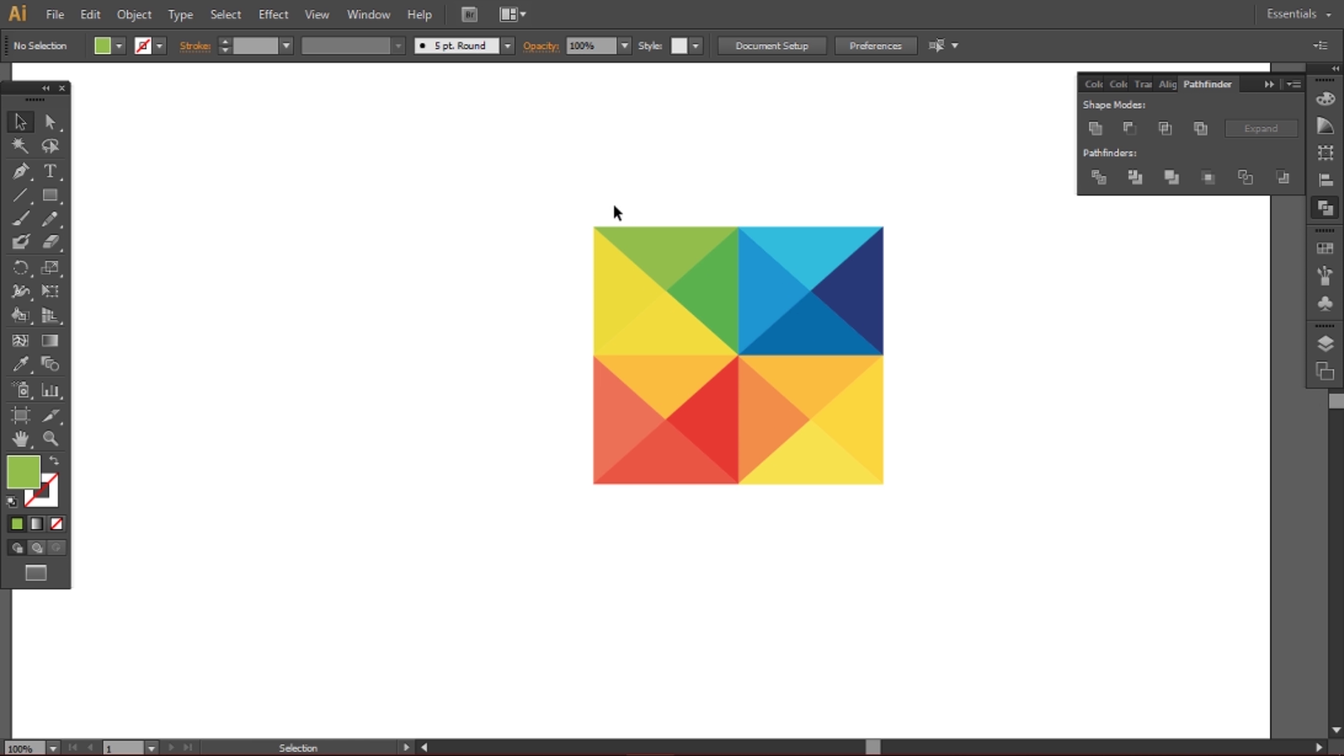
# - Group the four coloured rectangles and move the block near the artboard's right edge, slightly below the middle
pyautogui.hotkey('ctrl', '-')
pyautogui.moveTo(650, 264); pyautogui.dragTo(921, 519)
pyautogui.rightClick(772, 402)
pyautogui.click(820, 492)
pyautogui.moveTo(742, 368); pyautogui.dragTo(951, 424)
pyautogui.click(856, 313)
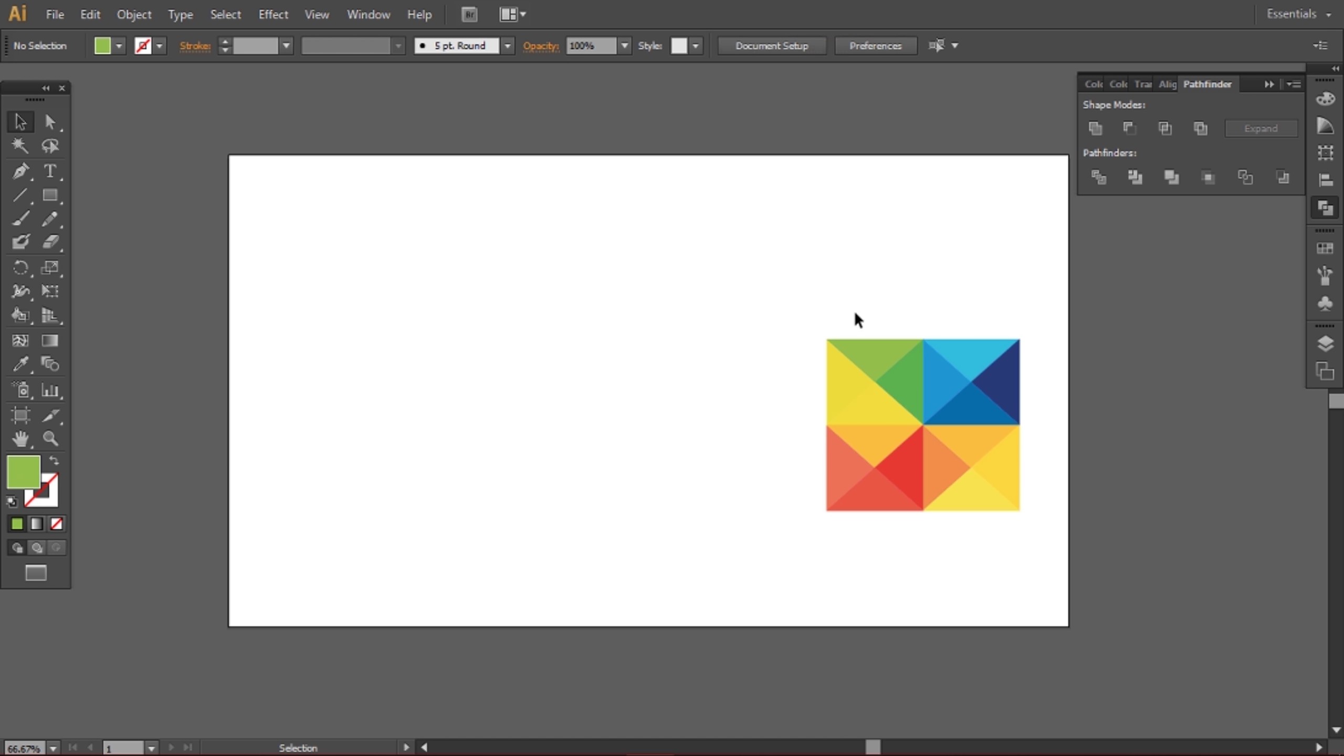
# - Draw a horizontal rectangle, place it directly on top of the coloured block and match its width to the block
pyautogui.click(49, 194)
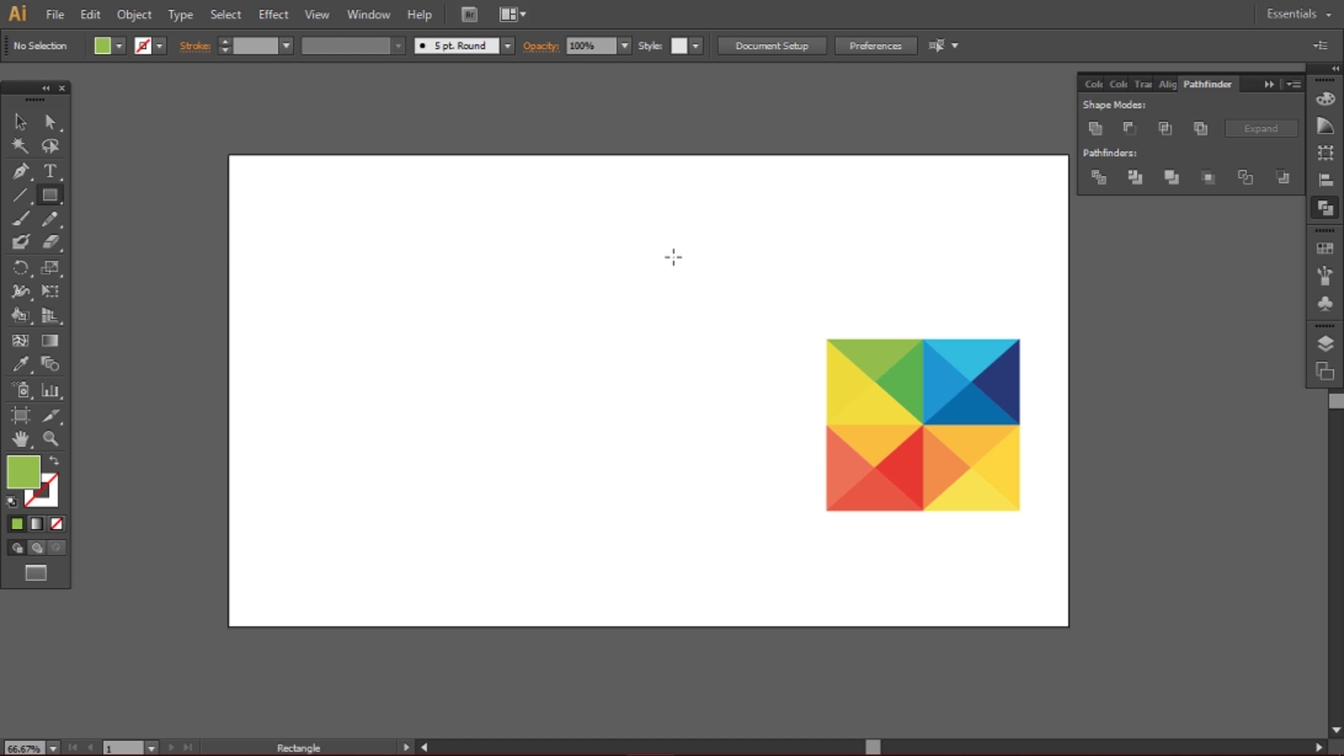
pyautogui.moveTo(666, 252); pyautogui.dragTo(899, 321)
pyautogui.press('v')
pyautogui.moveTo(748, 288); pyautogui.dragTo(909, 306)
pyautogui.moveTo(1061, 305); pyautogui.dragTo(1020, 306)
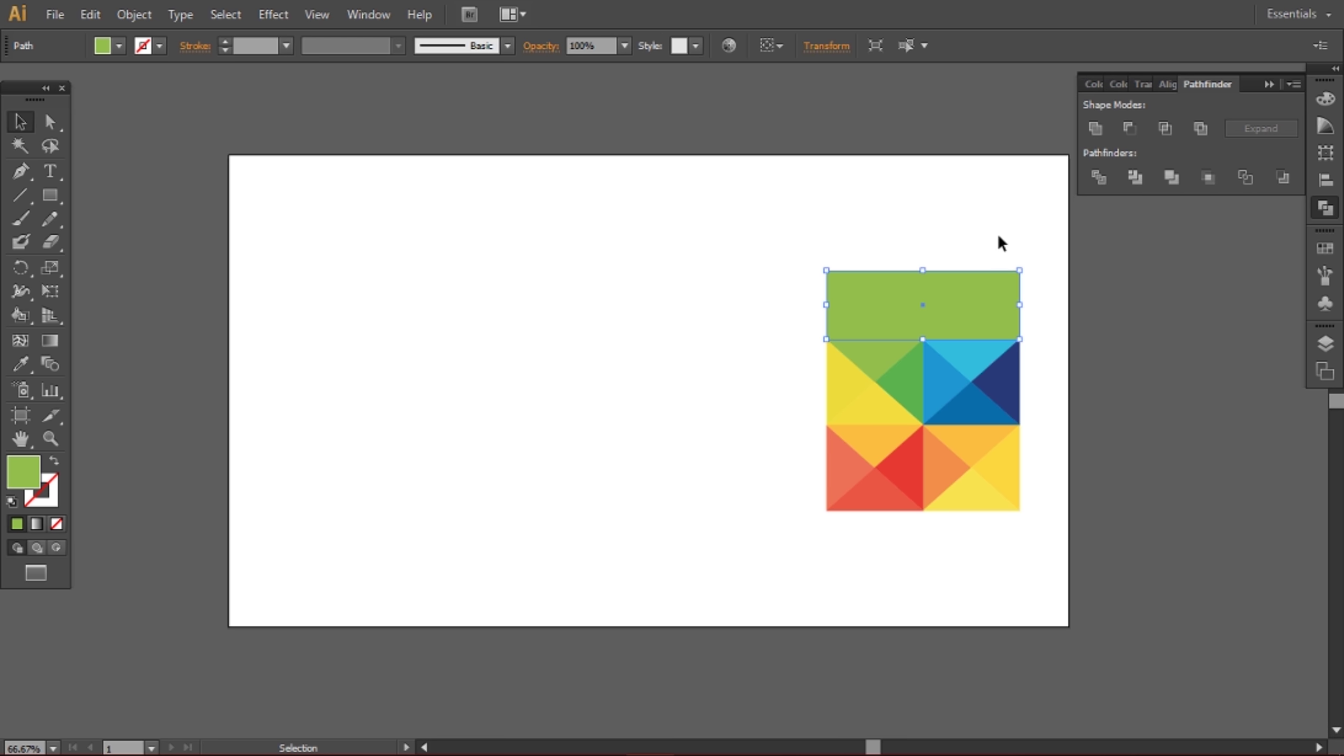
# - Fill the rectangle above the coloured block with dark blue #293a78 and deselect it
pyautogui.click(991, 256)
pyautogui.click(921, 305)
pyautogui.doubleClick(37, 467)
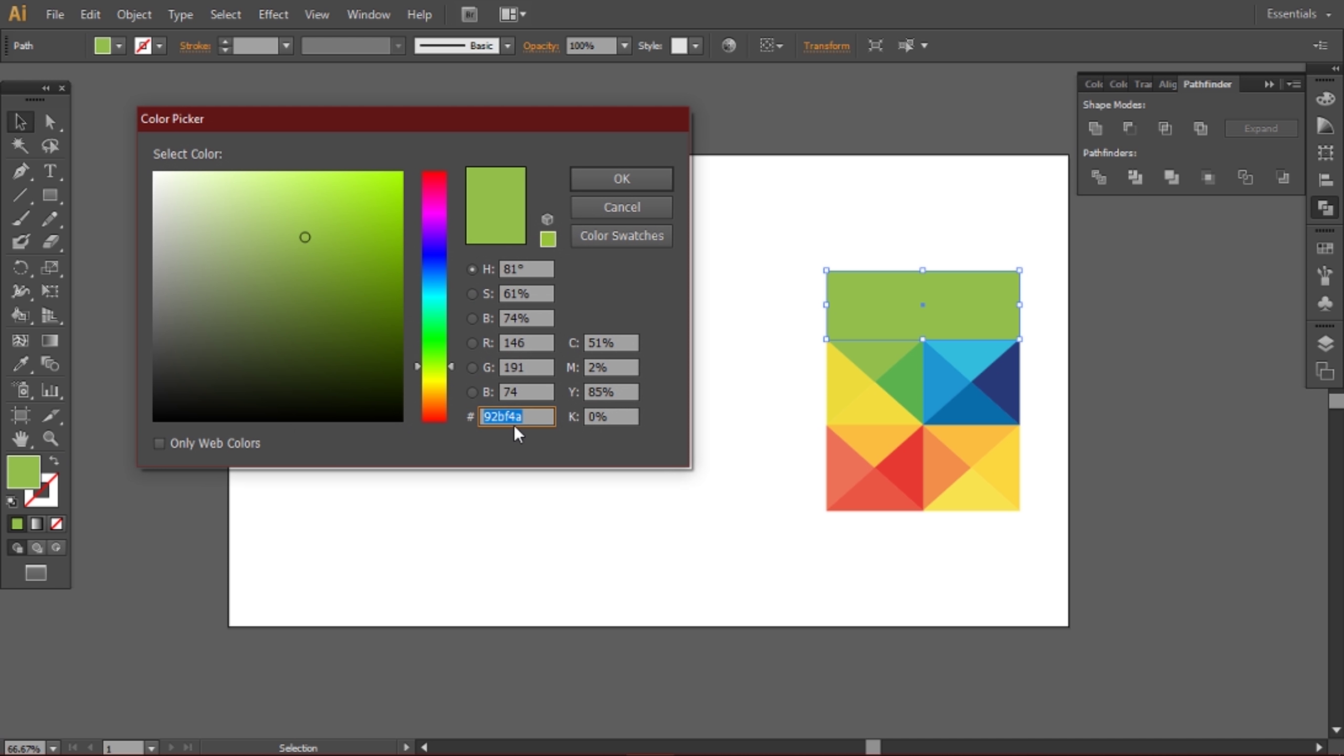
pyautogui.doubleClick(516, 417)
pyautogui.write('293a78')
pyautogui.click(628, 179)
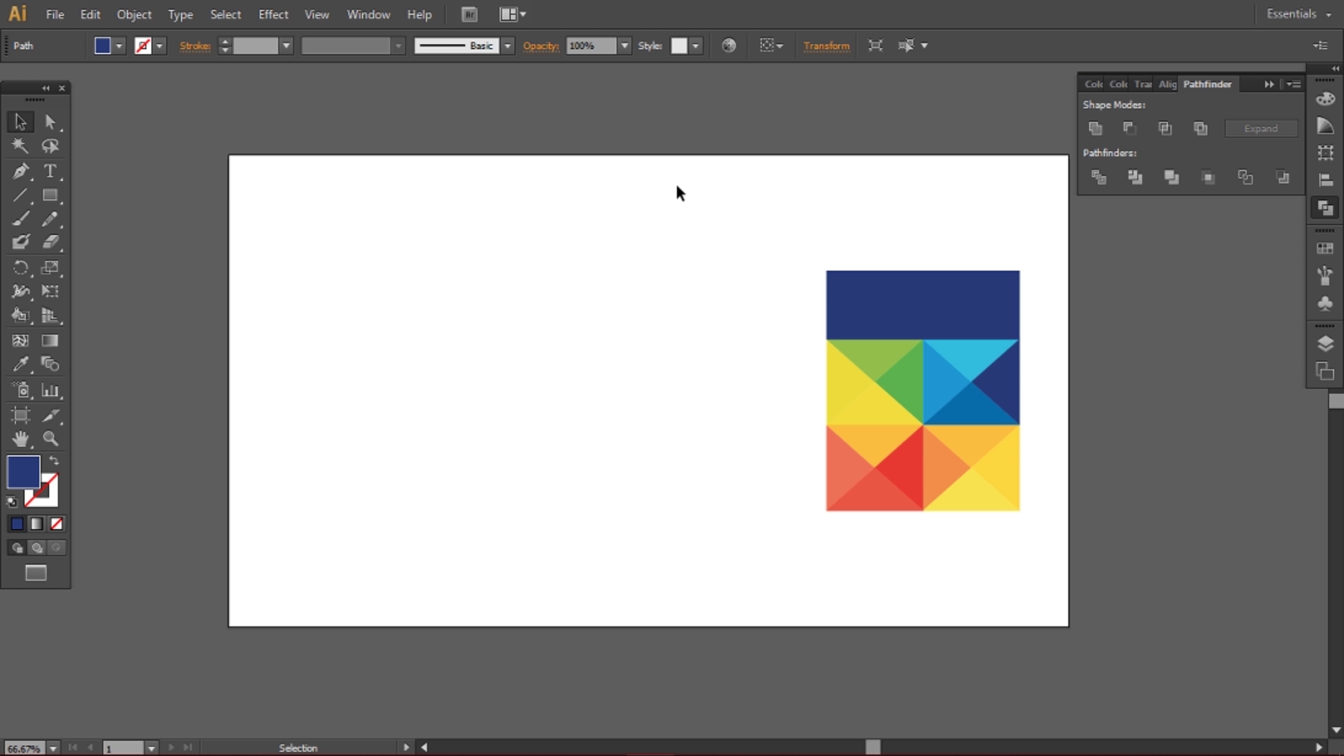
pyautogui.click(676, 182)
# - Stretch the coloured triangle block slightly downward from its bottom edge and deselect it
pyautogui.click(927, 506)
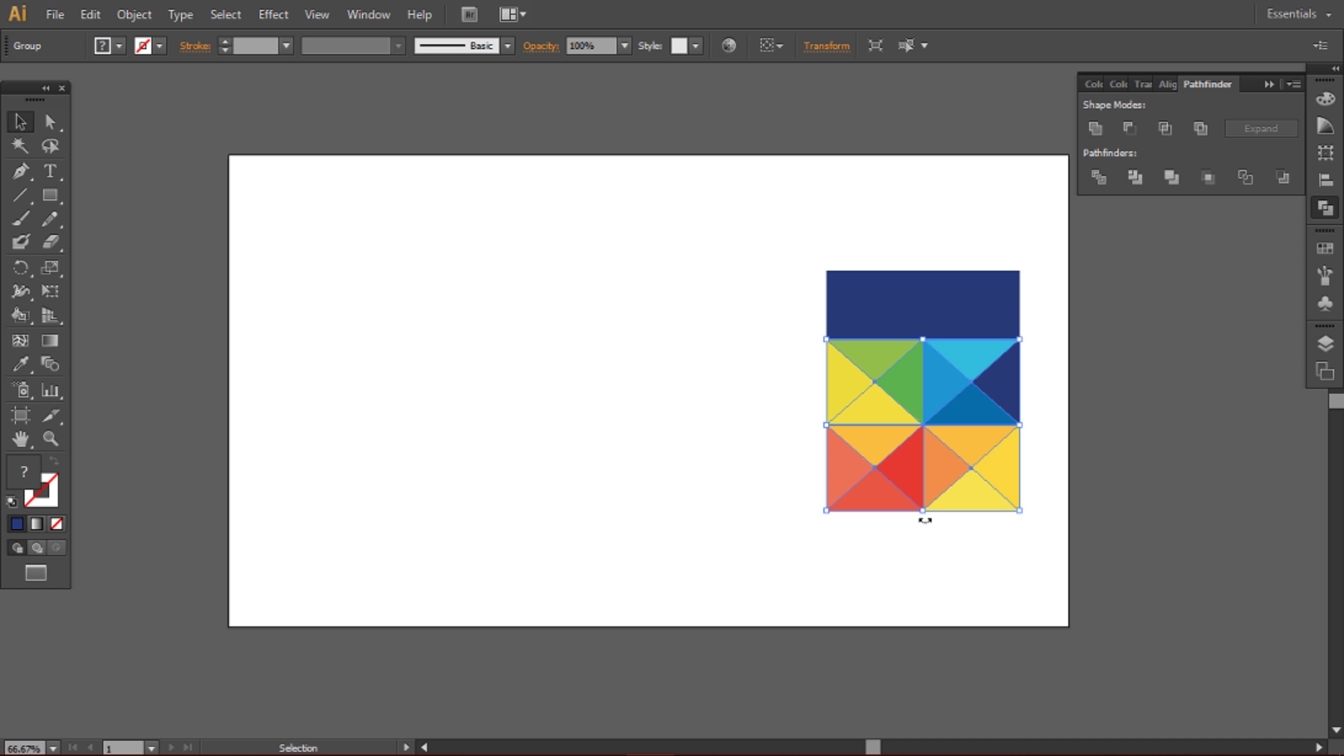
pyautogui.moveTo(923, 513); pyautogui.dragTo(924, 533)
pyautogui.click(925, 536)
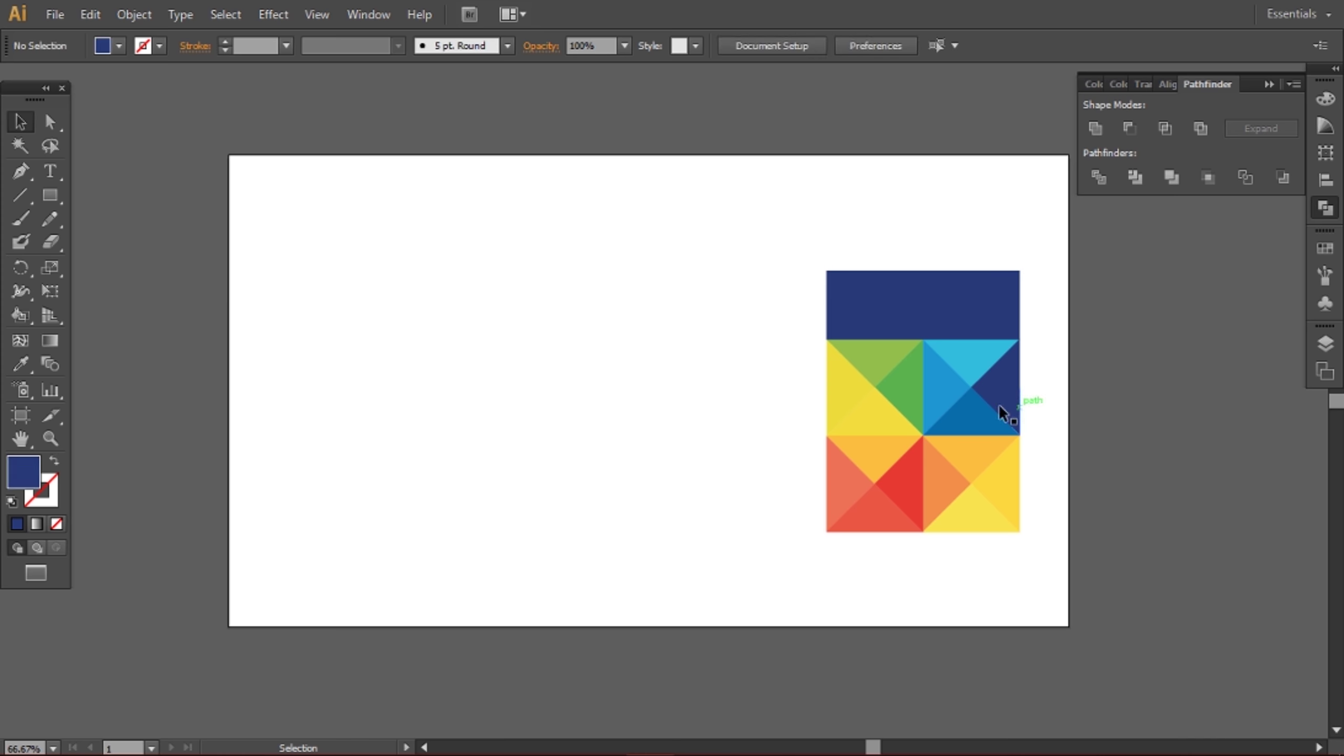
# - Group the coloured triangle block with the dark blue rectangle, move the group to the artboard's left half and deselect it
pyautogui.moveTo(775, 231); pyautogui.dragTo(1013, 497)
pyautogui.rightClick(972, 462)
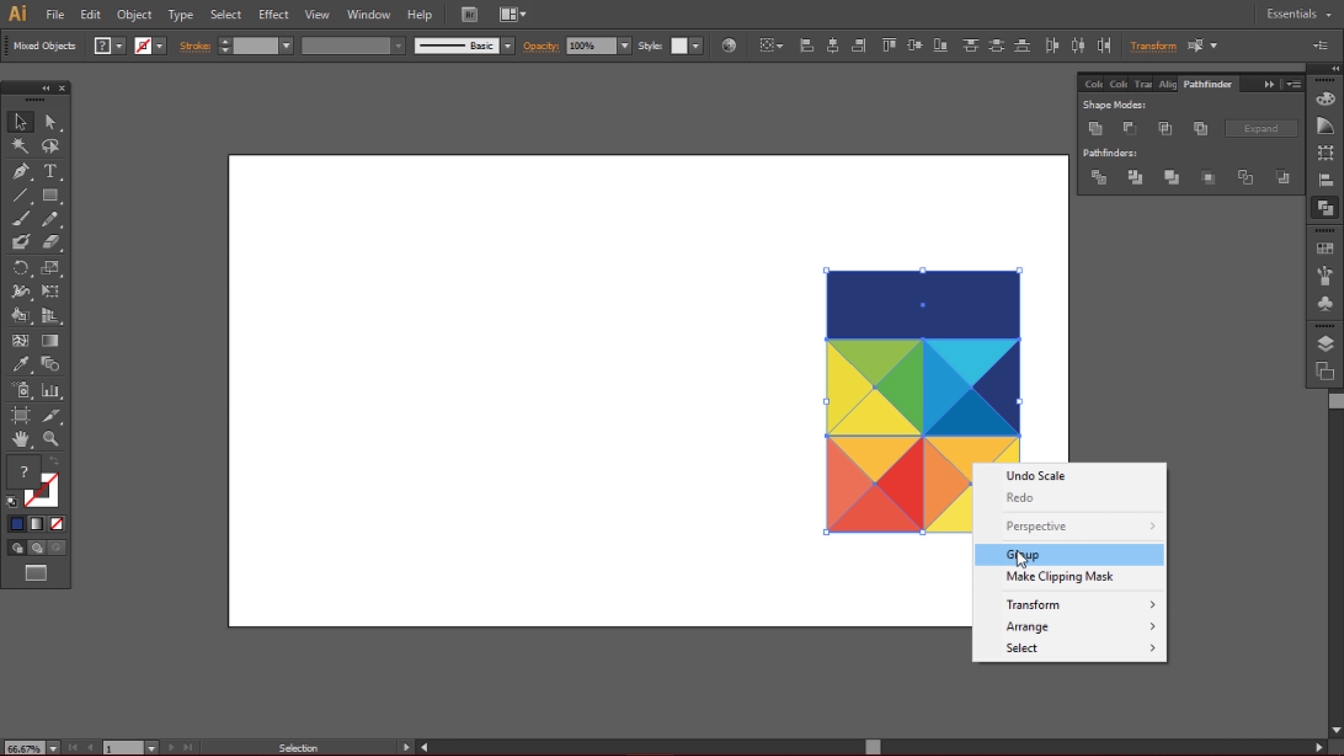
pyautogui.click(1017, 553)
pyautogui.moveTo(851, 431); pyautogui.dragTo(418, 382)
pyautogui.hotkey('ctrl', 'shift', 'a')
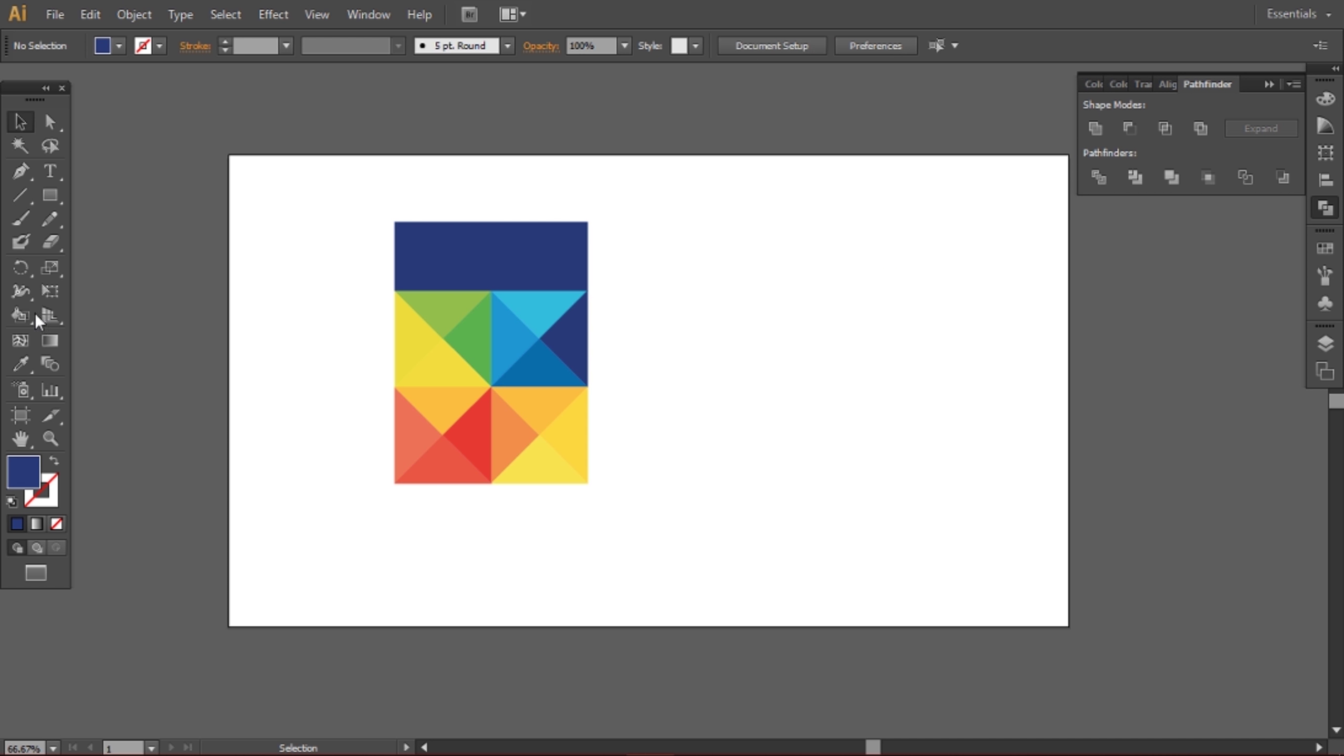
# - Draw a narrow vertical dark blue bar to the right of the coloured block and duplicate it into a row of four bars
pyautogui.click(48, 195)
pyautogui.moveTo(704, 291); pyautogui.dragTo(722, 363)
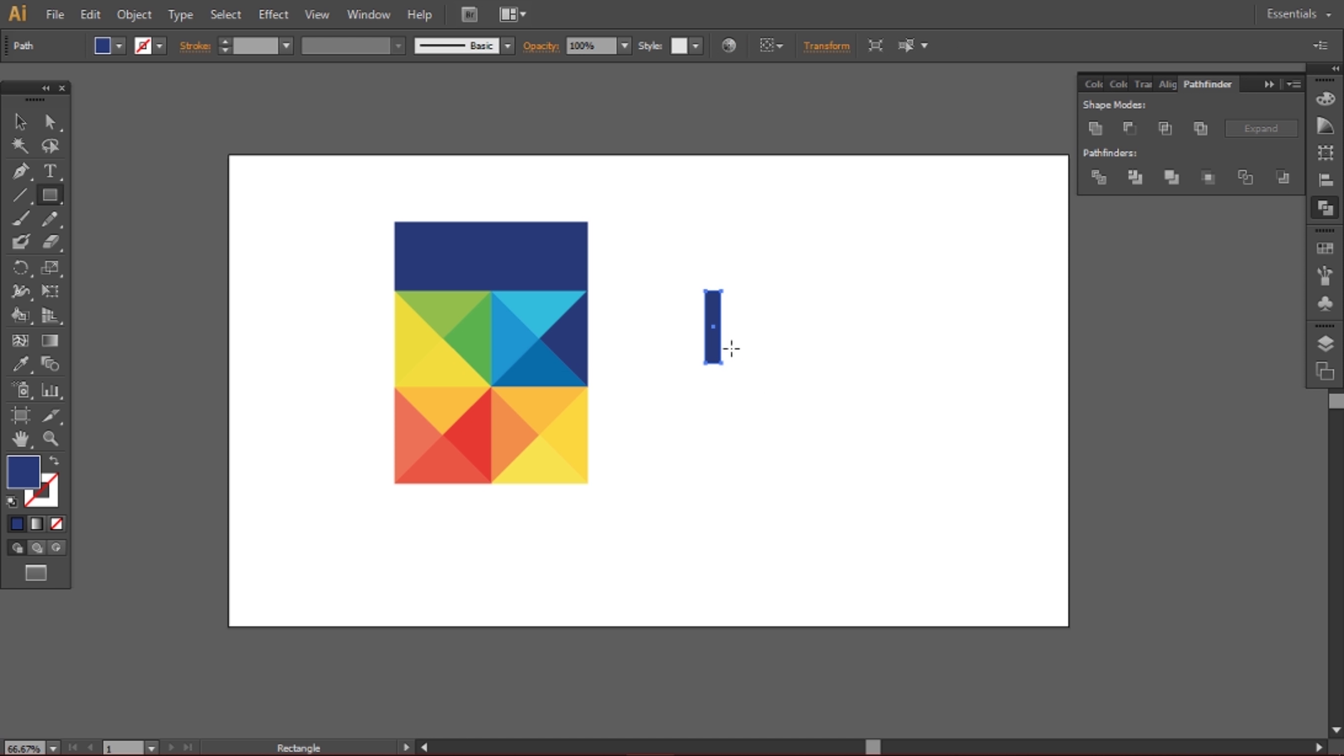
pyautogui.click(20, 122)
pyautogui.click(714, 310)
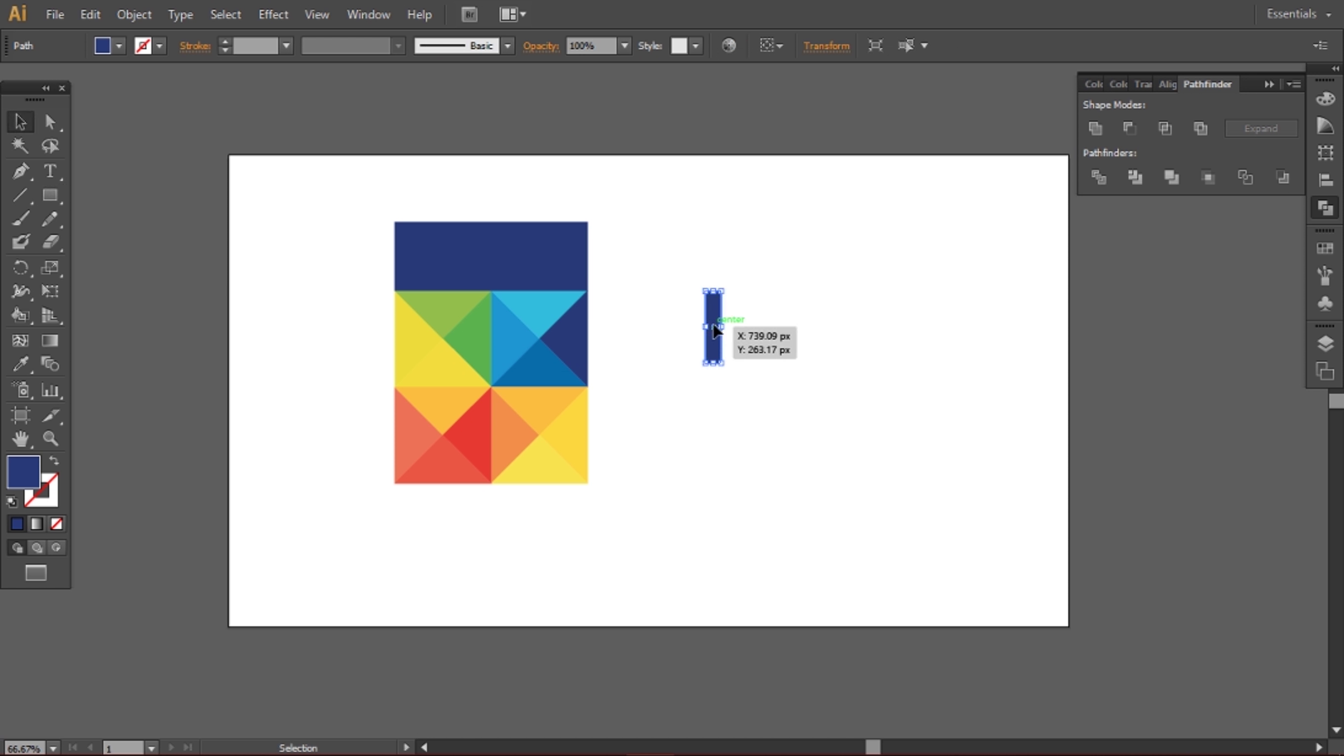
pyautogui.press('k')
pyautogui.click(24, 122)
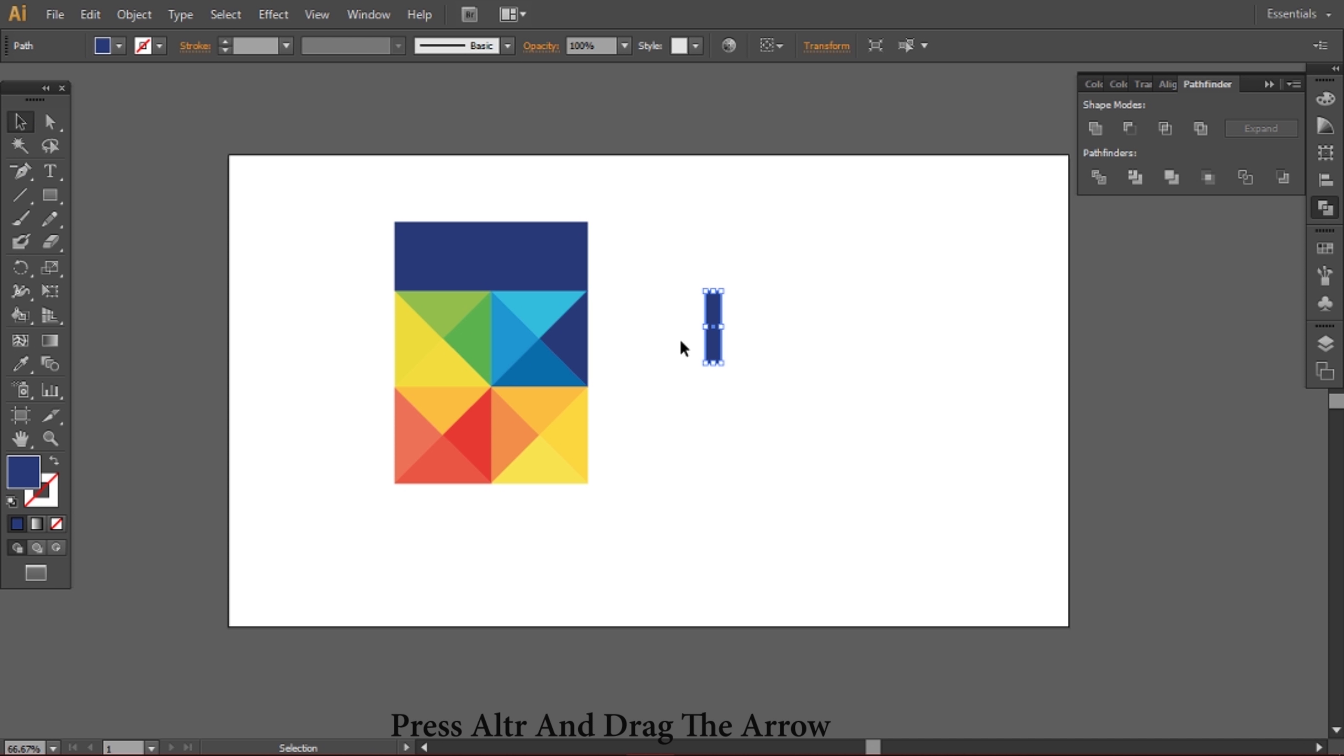
pyautogui.moveTo(718, 351); pyautogui.dragTo(841, 339)
pyautogui.moveTo(921, 342); pyautogui.dragTo(912, 341)
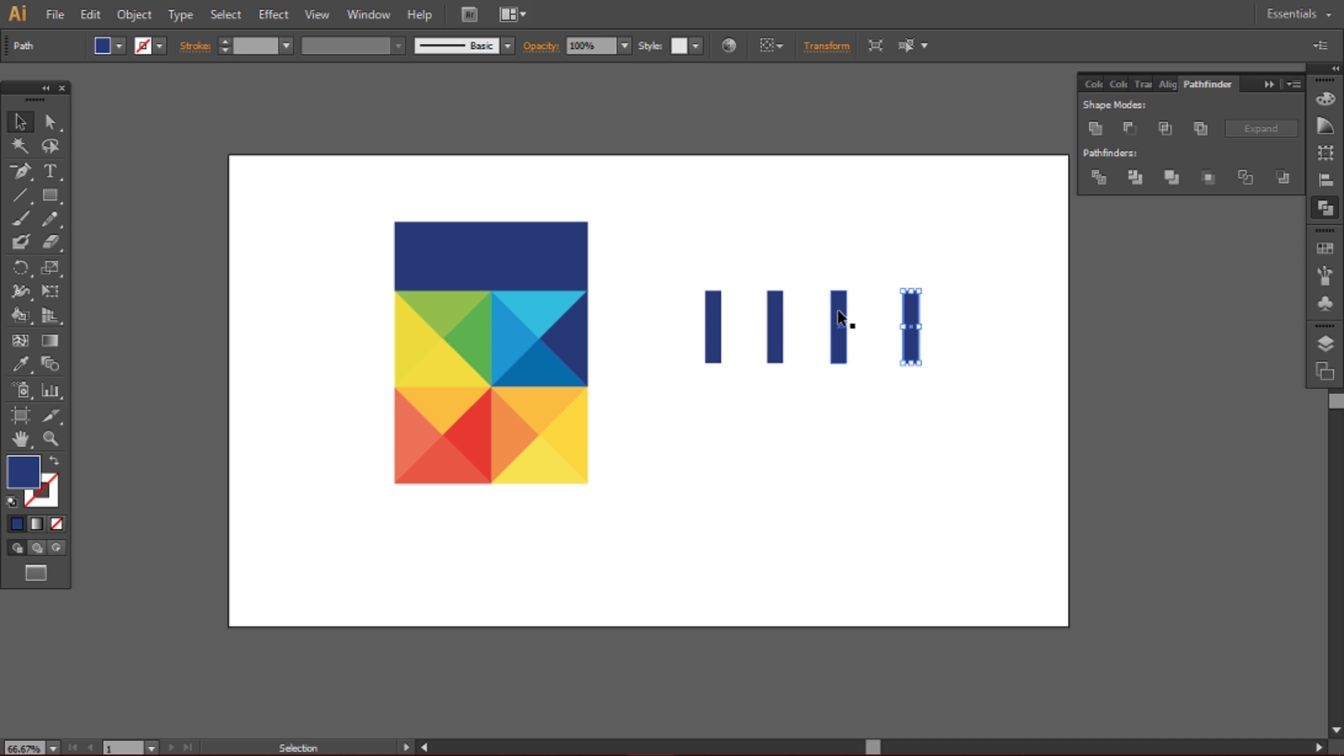
# - Turn the third bar horizontal as a crossbar between the first two bars and unite the three into a letter H
pyautogui.click(842, 296)
pyautogui.moveTo(838, 365); pyautogui.dragTo(818, 391)
pyautogui.click(748, 278)
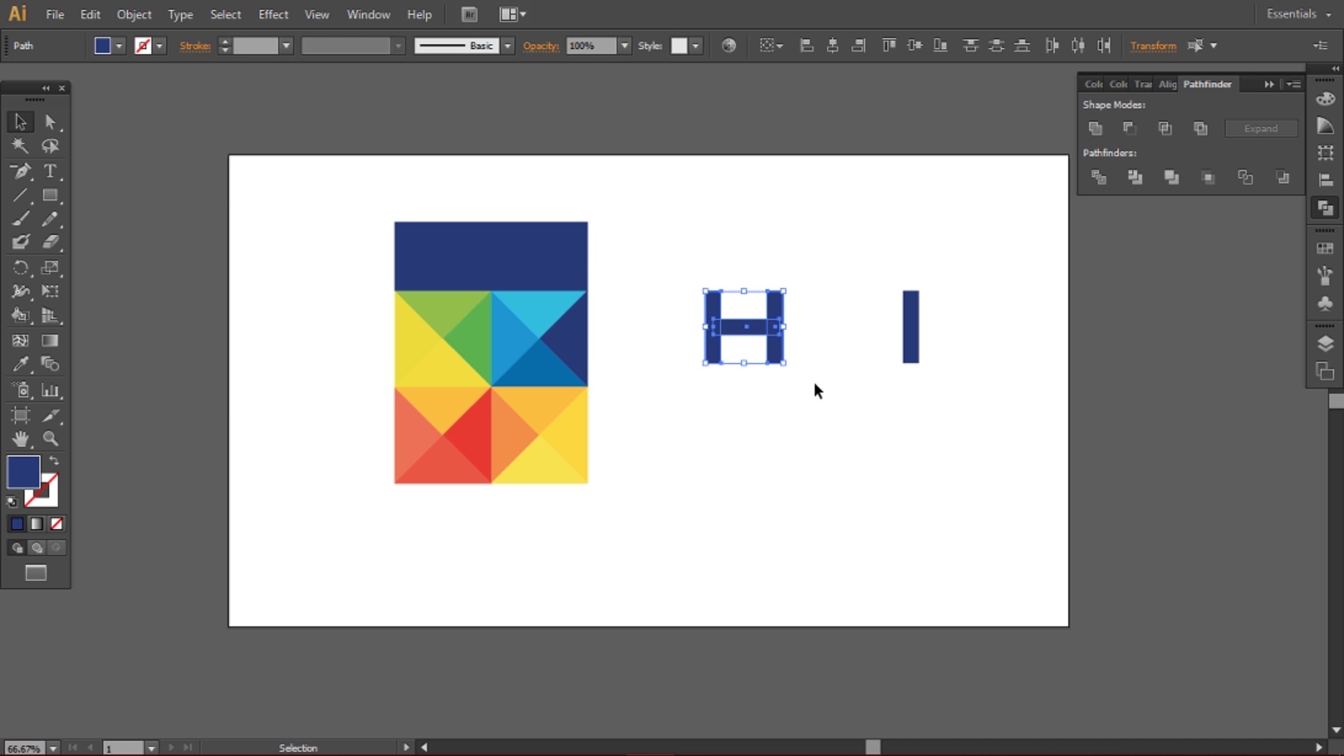
pyautogui.click(1096, 128)
pyautogui.click(931, 242)
# - Duplicate the remaining bar into more upright bars plus a spare one below, and tilt one copy as a diagonal
pyautogui.moveTo(919, 329); pyautogui.dragTo(1007, 408)
pyautogui.moveTo(1006, 421); pyautogui.dragTo(944, 428)
pyautogui.moveTo(1004, 394); pyautogui.dragTo(991, 316)
pyautogui.moveTo(1001, 367); pyautogui.dragTo(1022, 357)
# - Nudge the tilted bar until its upper end overlaps the top of the upright bar beside it
pyautogui.hotkey('ctrl', '+')
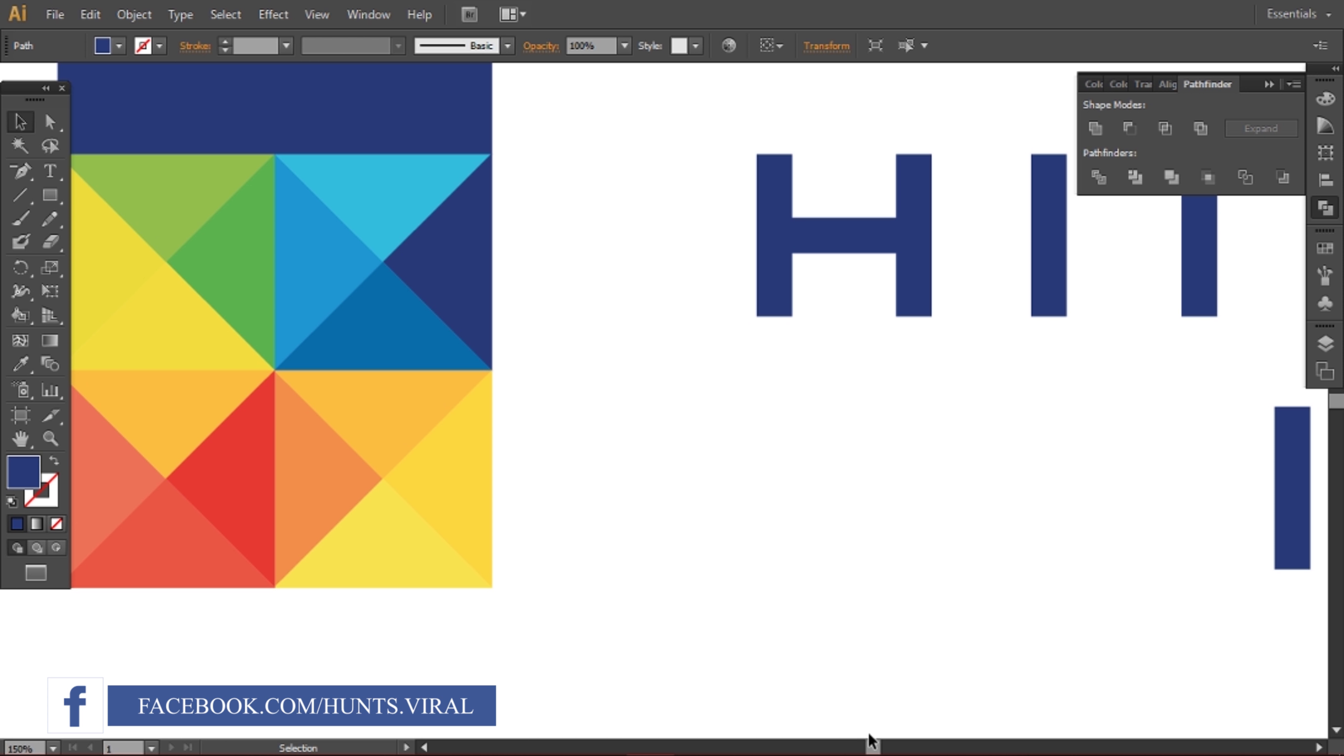
pyautogui.moveTo(871, 736); pyautogui.dragTo(895, 734)
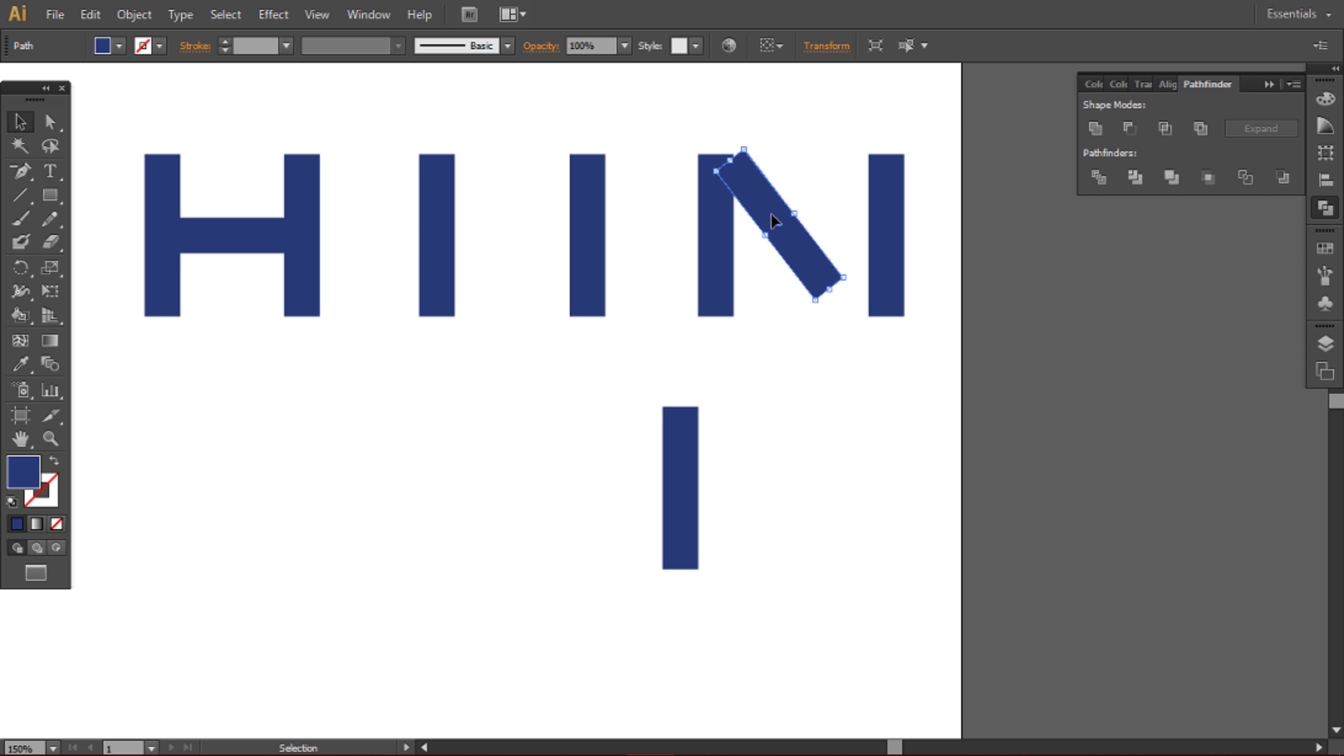
pyautogui.press('Right')
pyautogui.press('Right')
pyautogui.press('Right')
pyautogui.press('Right')
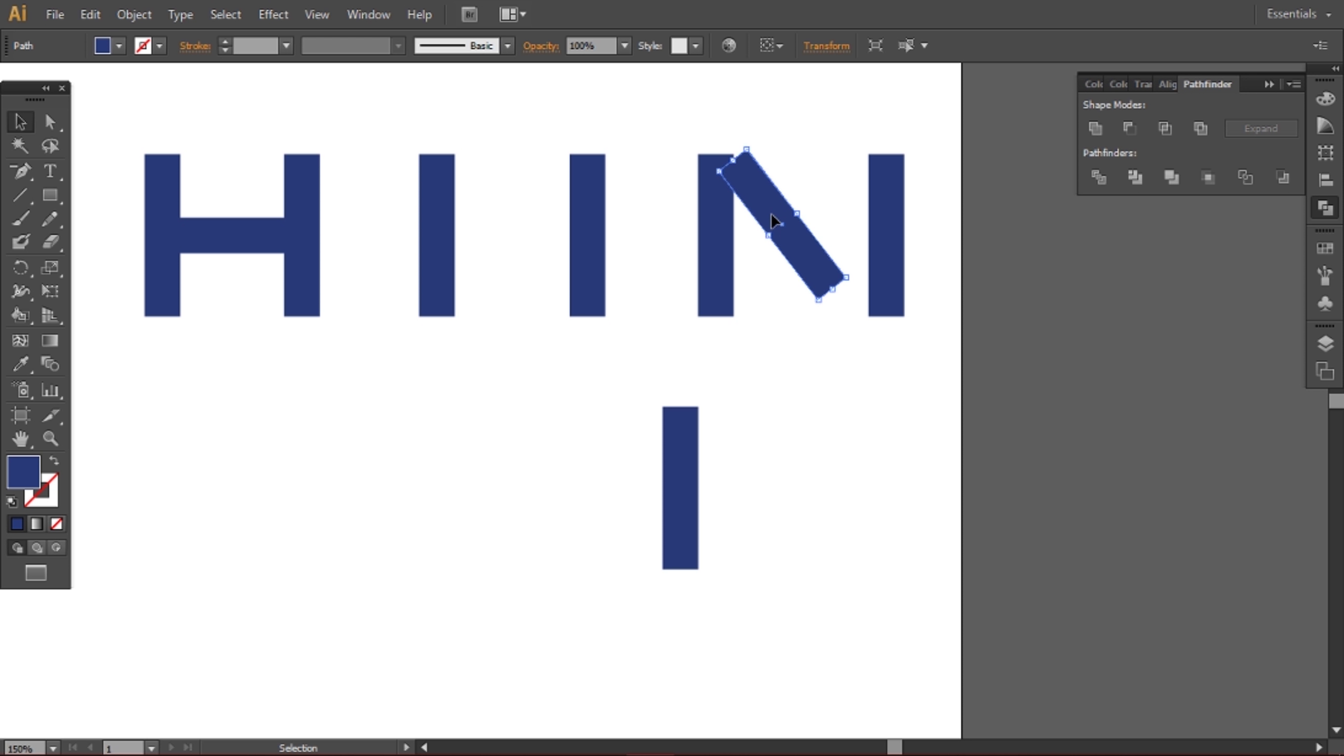
pyautogui.press('Left')
pyautogui.press('Left')
pyautogui.press('Left')
pyautogui.press('Left')
pyautogui.press('Left')
pyautogui.press('Left')
pyautogui.press('Left')
pyautogui.press('Left')
pyautogui.press('Left')
pyautogui.press('Left')
pyautogui.press('Left')
pyautogui.press('Left')
pyautogui.press('Down')
pyautogui.press('Down')
pyautogui.press('Down')
pyautogui.press('Down')
pyautogui.press('Down')
pyautogui.press('Down')
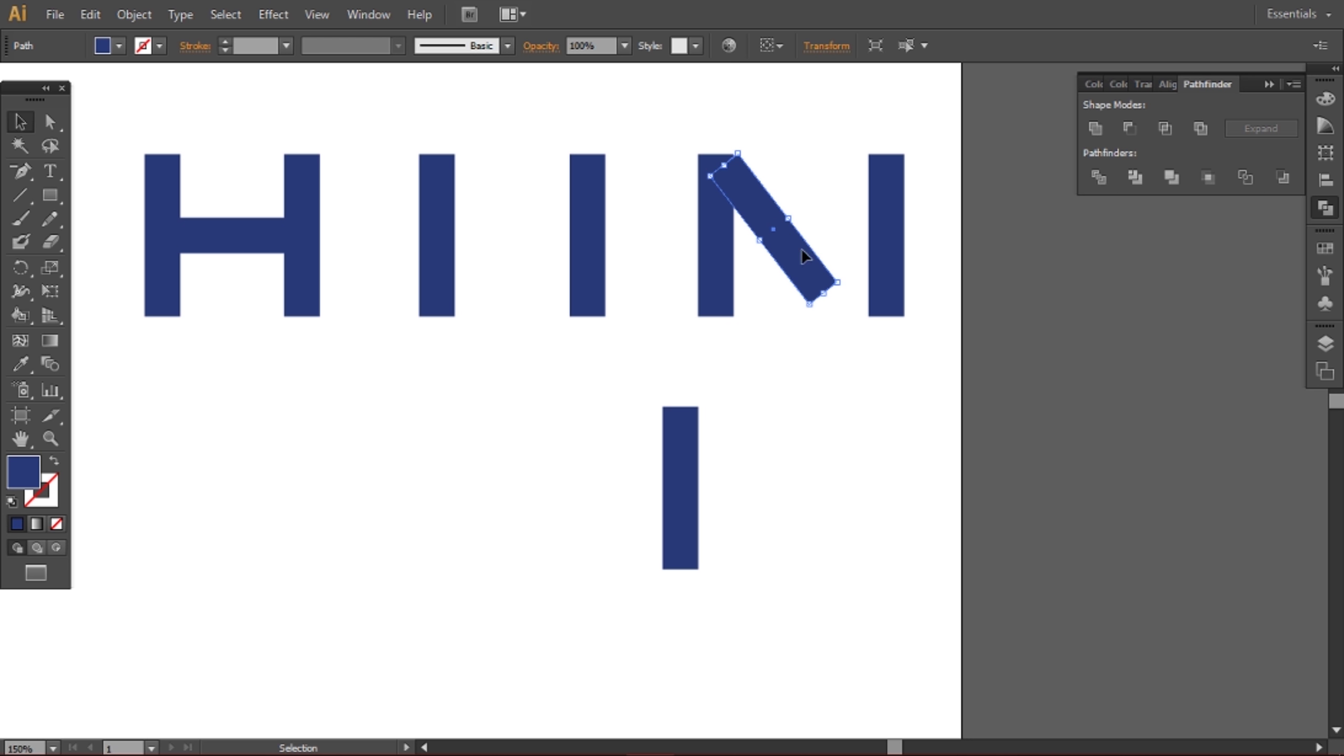
# - Reshape the diagonal bar's corner points so its top is flush with the upright bar and its lower end is cut horizontally
pyautogui.moveTo(824, 294); pyautogui.dragTo(794, 302)
pyautogui.click(50, 122)
pyautogui.moveTo(738, 154); pyautogui.dragTo(716, 154)
pyautogui.click(711, 176)
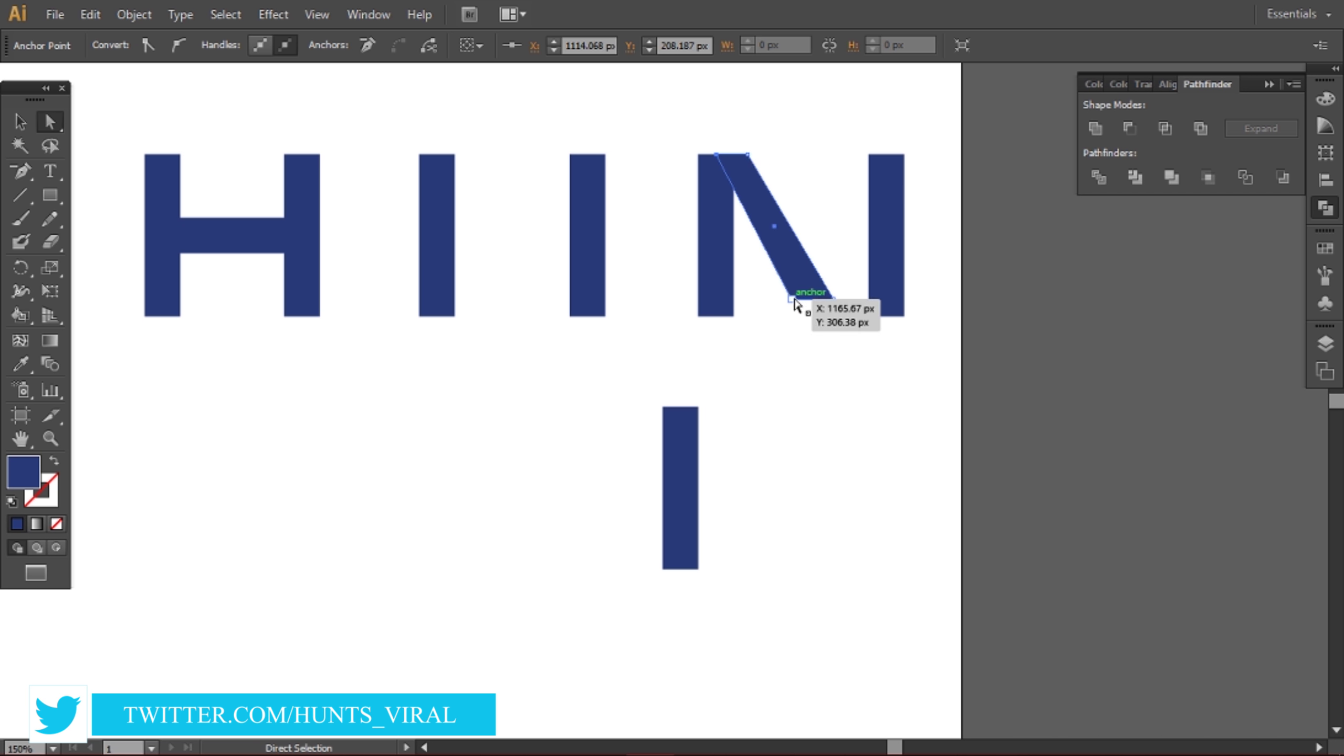
pyautogui.moveTo(799, 304); pyautogui.dragTo(802, 301)
pyautogui.click(864, 229)
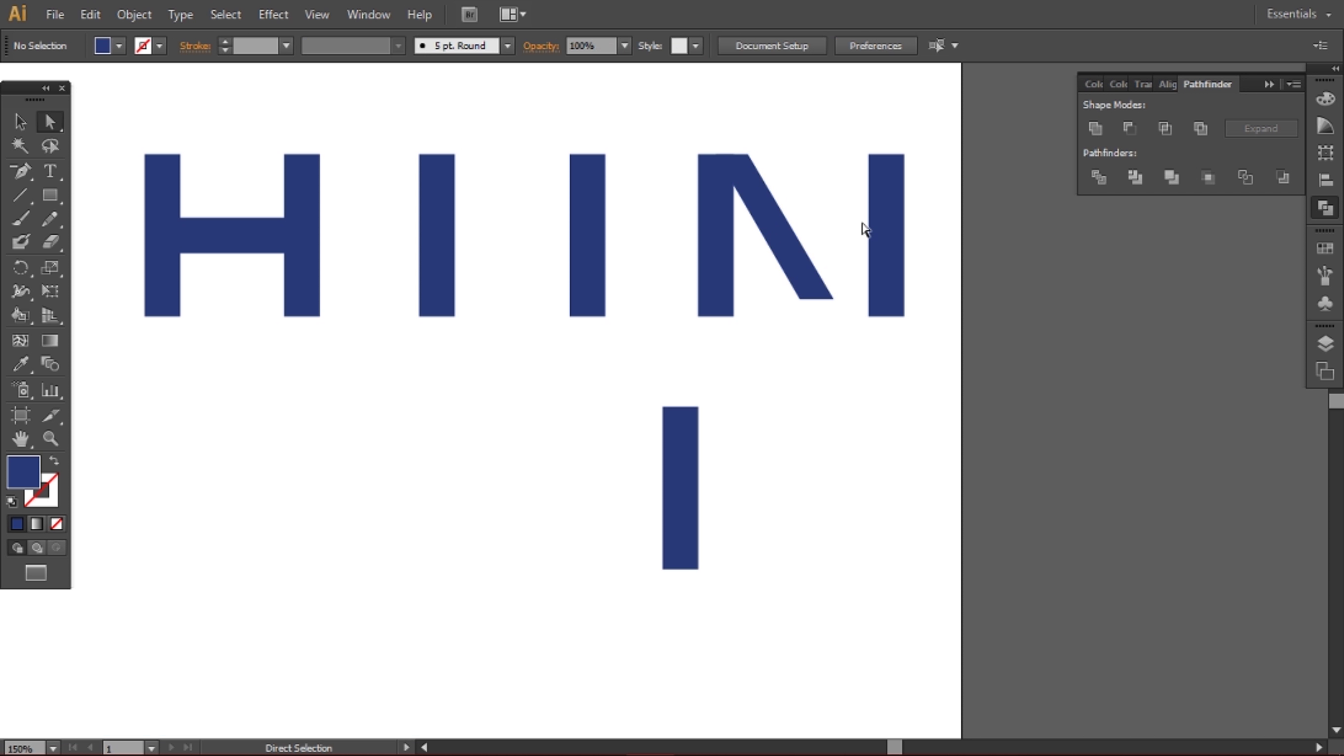
# - Delete the upright bar beyond the diagonal, and merge the diagonal and its adjoining upright into one grouped half-M shape
pyautogui.click(898, 244)
pyautogui.press('Delete')
pyautogui.moveTo(846, 345); pyautogui.dragTo(681, 112)
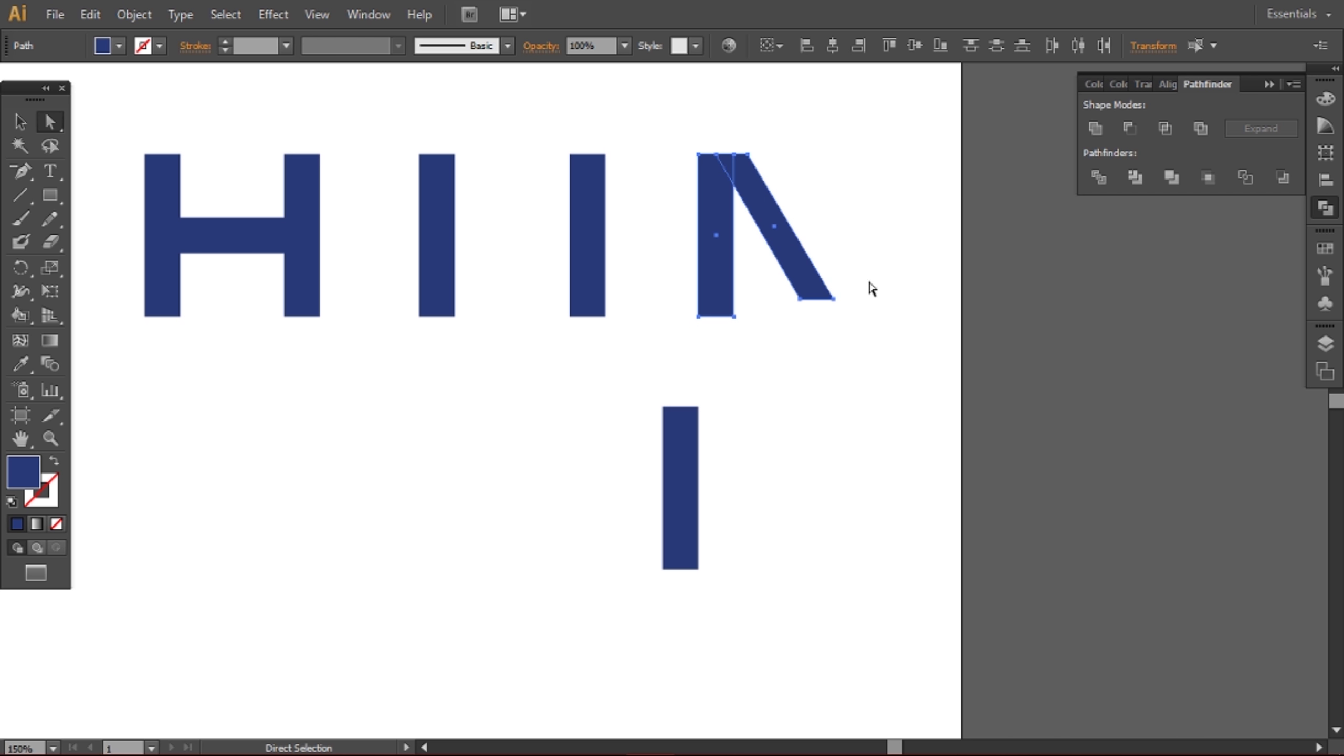
pyautogui.click(1094, 127)
pyautogui.click(1024, 148)
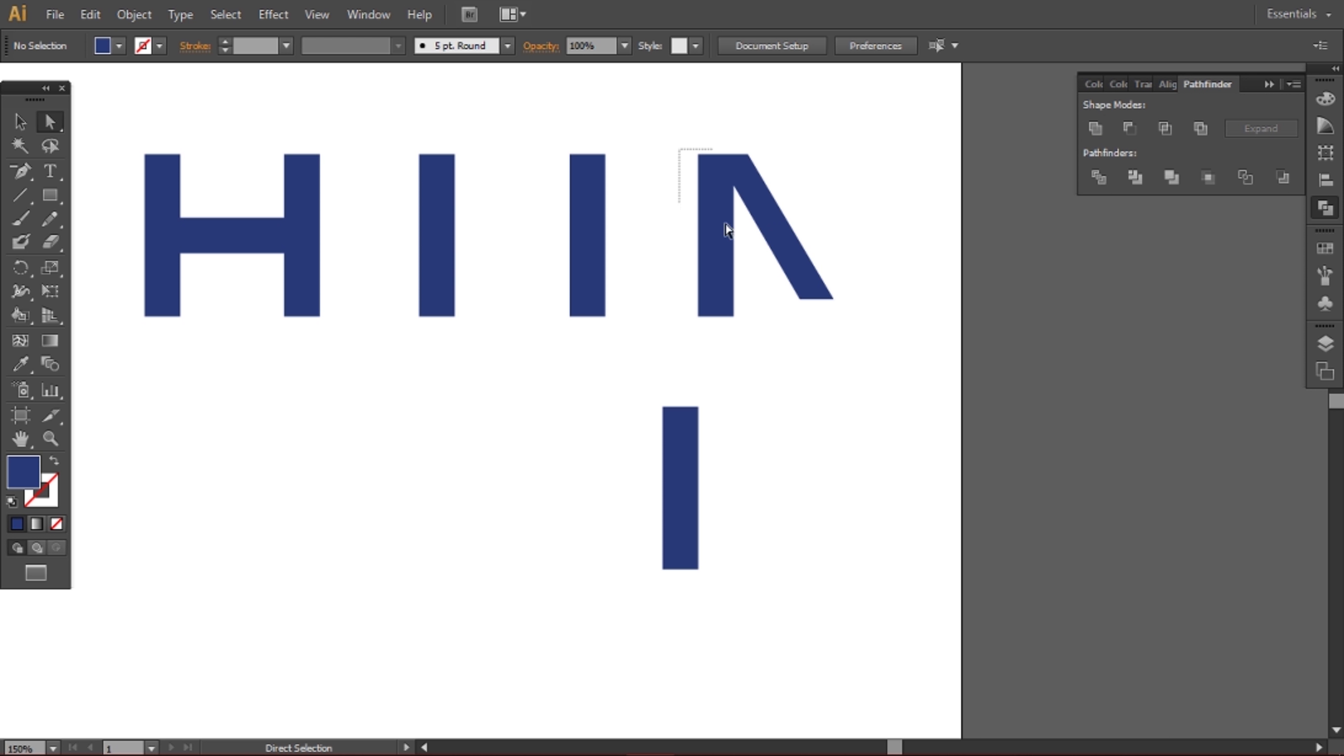
pyautogui.rightClick(784, 233)
pyautogui.click(842, 341)
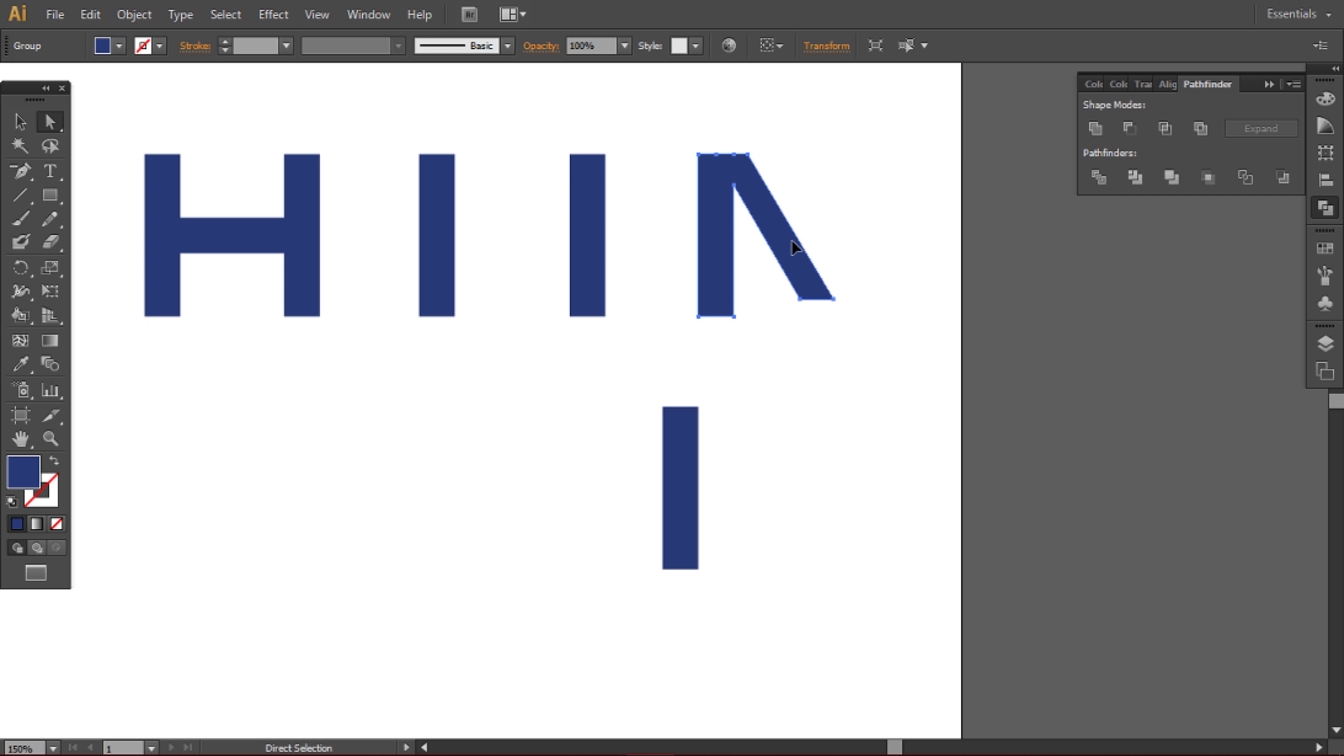
# - Copy the half-M in place and reflect the copy horizontally about the diagonal's lower end to form an M
pyautogui.hotkey('ctrl', 'c')
pyautogui.hotkey('ctrl', 'f')
pyautogui.moveTo(19, 268); pyautogui.dragTo(64, 290)
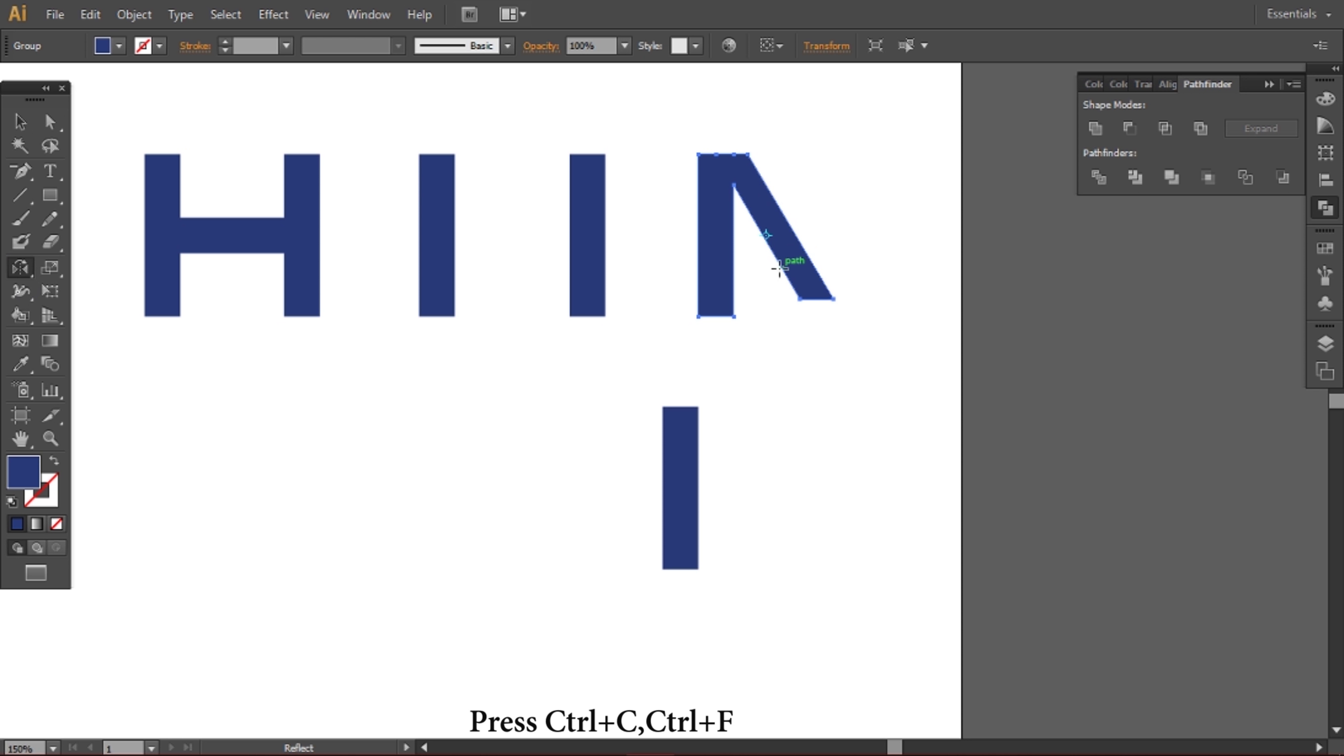
pyautogui.click(816, 292)
pyautogui.moveTo(758, 258); pyautogui.dragTo(823, 217)
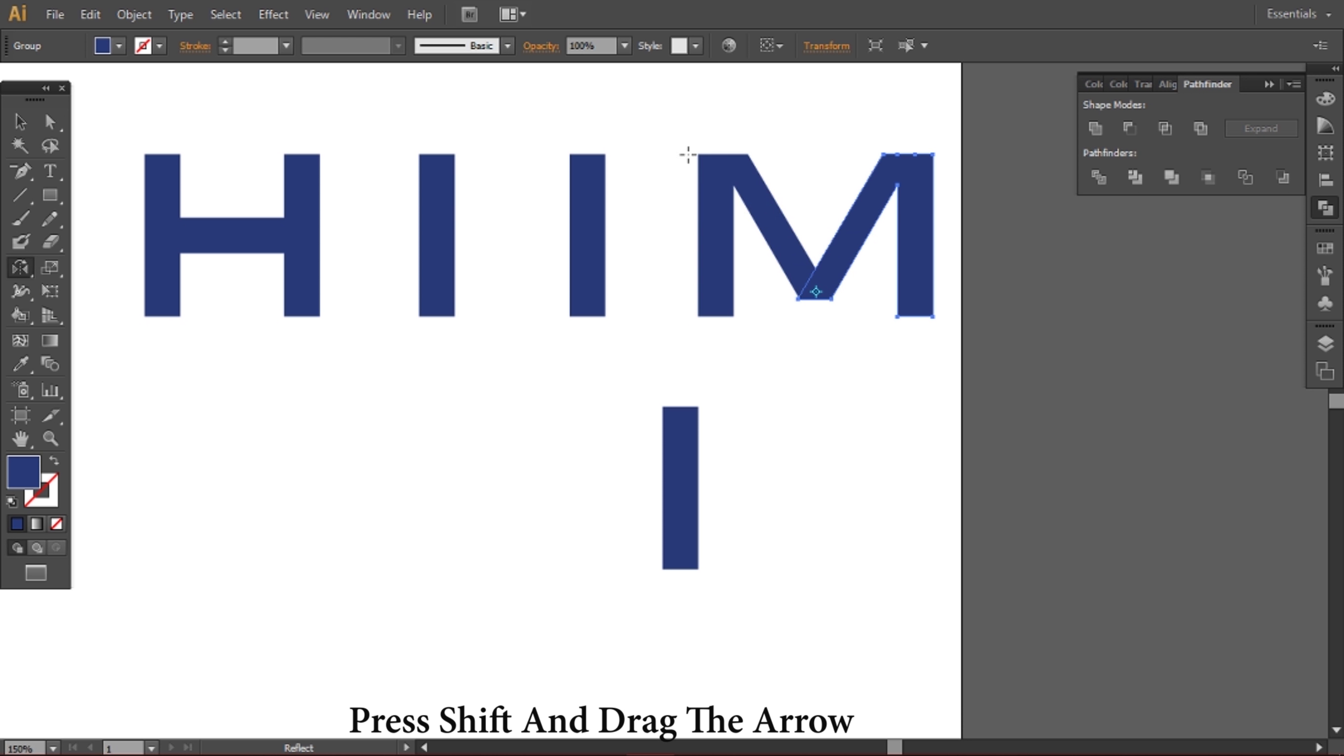
# - Nudge the mirrored half of the M slightly to the right so both diagonals meet evenly
pyautogui.press('v')
pyautogui.click(687, 127)
pyautogui.click(841, 242)
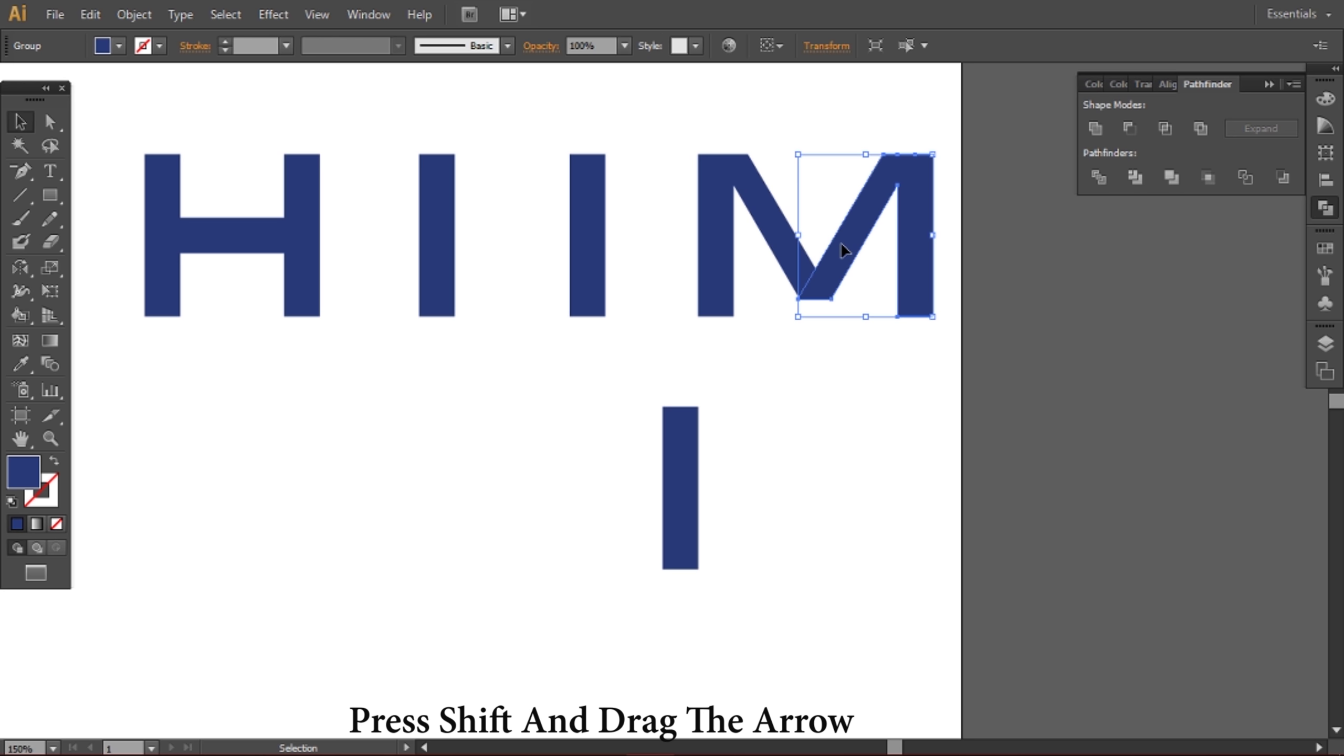
pyautogui.press('Right')
pyautogui.press('Right')
# - Group the two halves of the M and move the letter slightly left and down
pyautogui.click(823, 108)
pyautogui.moveTo(649, 129); pyautogui.dragTo(941, 317)
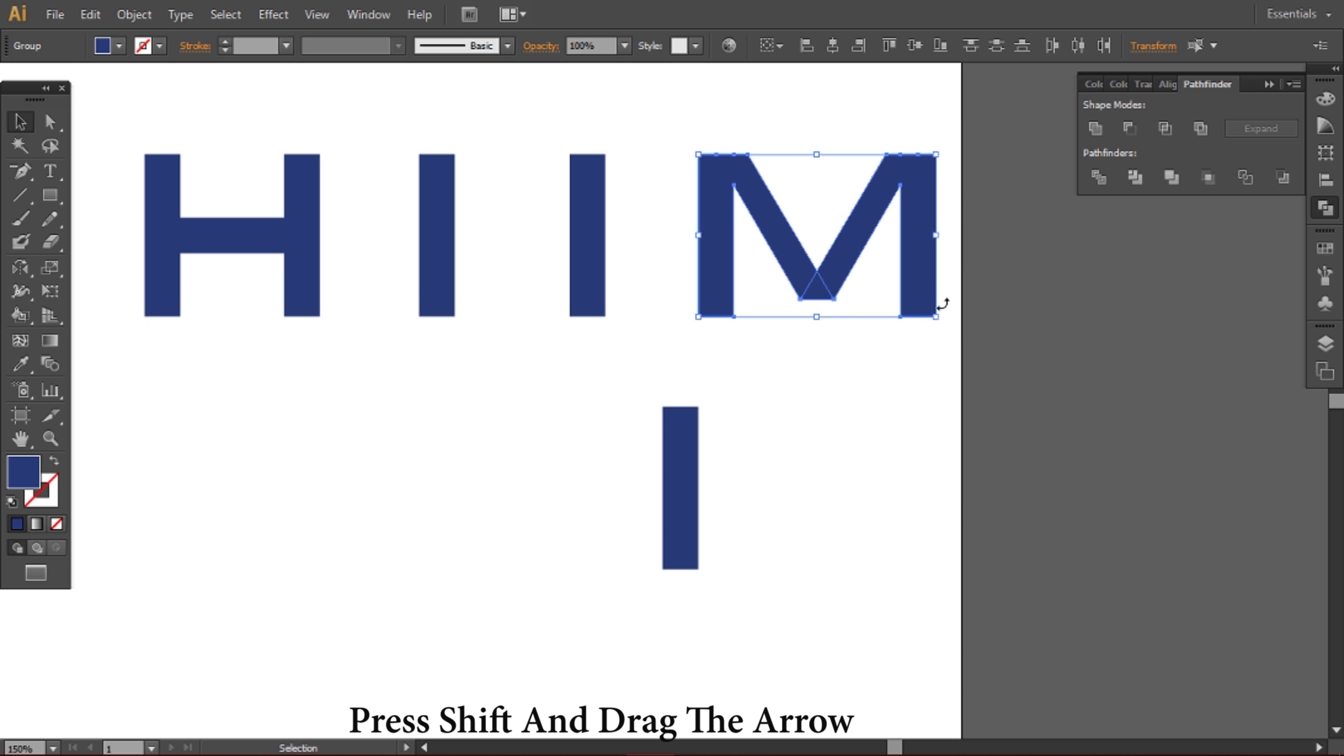
pyautogui.rightClick(915, 271)
pyautogui.click(954, 363)
pyautogui.click(932, 339)
pyautogui.moveTo(849, 264); pyautogui.dragTo(793, 282)
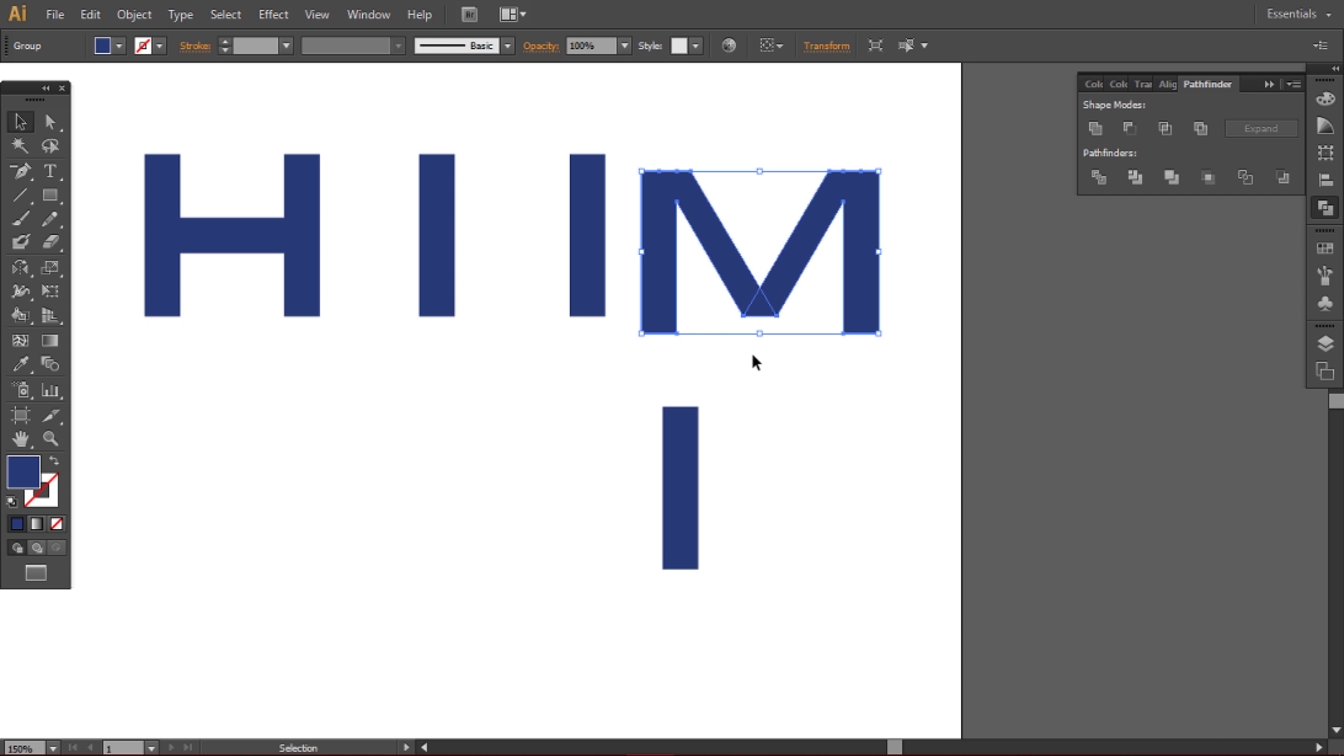
# - Nudge the upright bar beside the M slightly to the left and deselect it
pyautogui.click(674, 460)
pyautogui.click(580, 286)
pyautogui.press('Left')
pyautogui.press('Left')
pyautogui.press('Left')
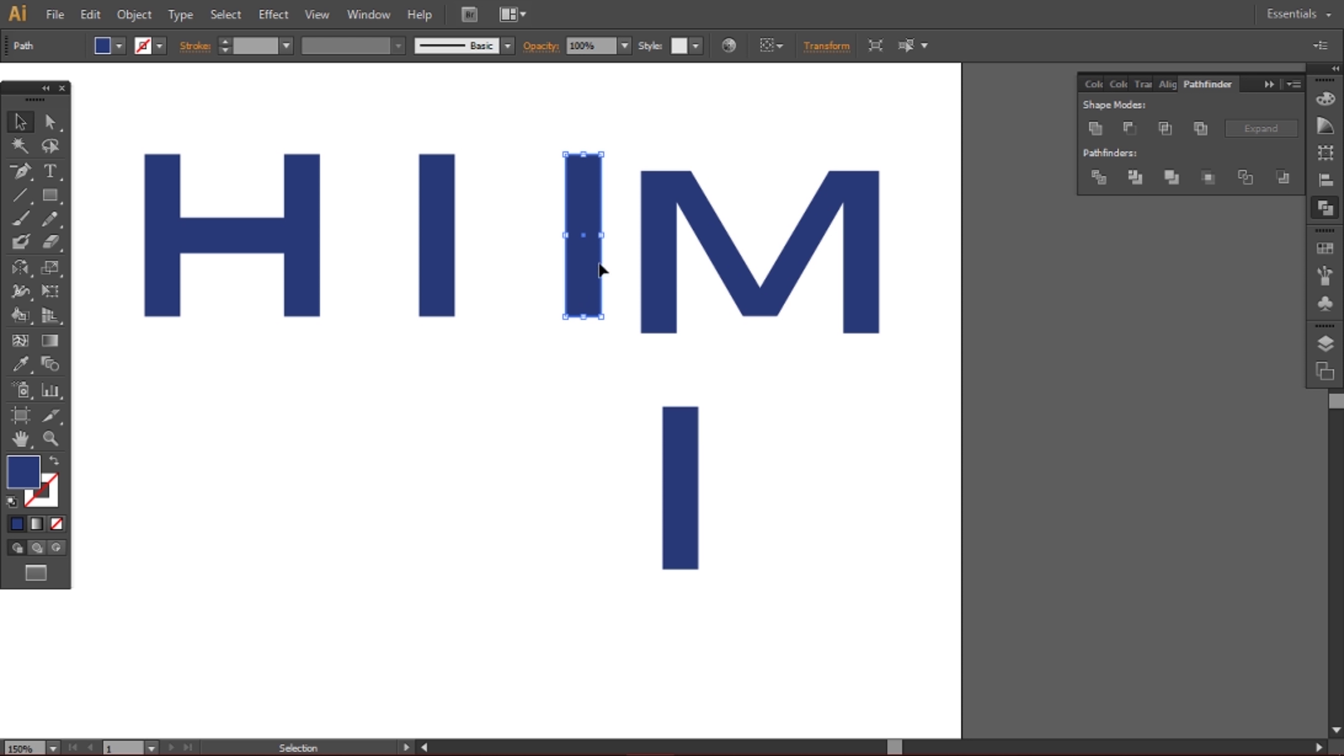
pyautogui.press('Left')
pyautogui.click(650, 164)
# - Draw the base of a letter U with the Pen tool, joining the two upright bars with rounded outer corners
pyautogui.click(21, 171)
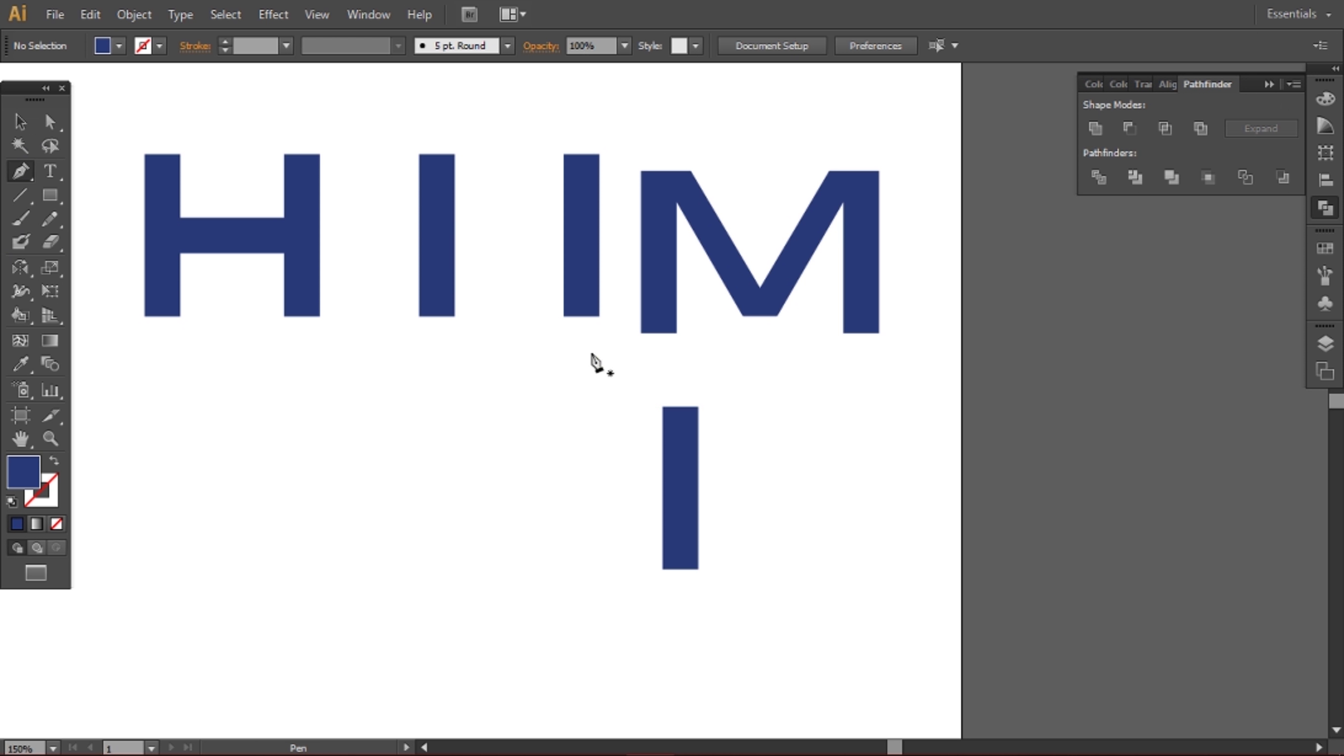
pyautogui.click(564, 350)
pyautogui.moveTo(600, 316); pyautogui.dragTo(579, 349)
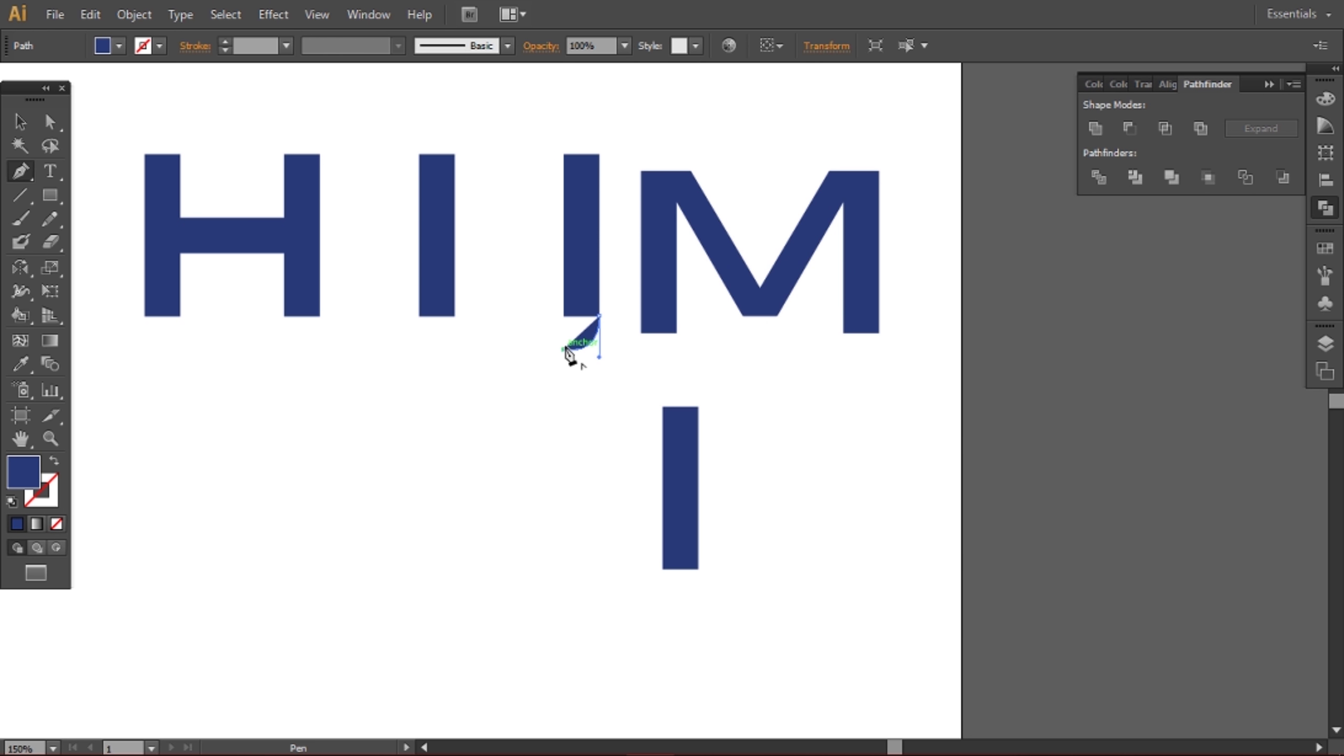
pyautogui.click(455, 350)
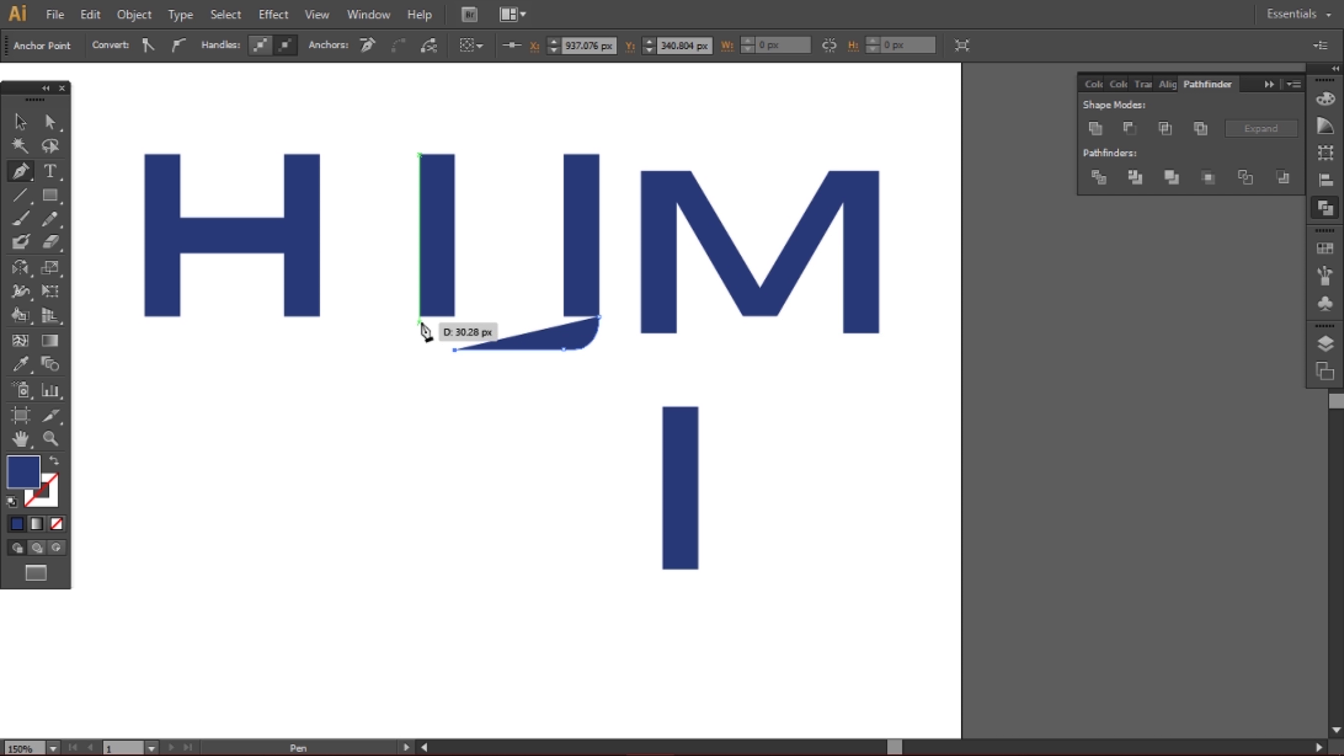
pyautogui.click(421, 273)
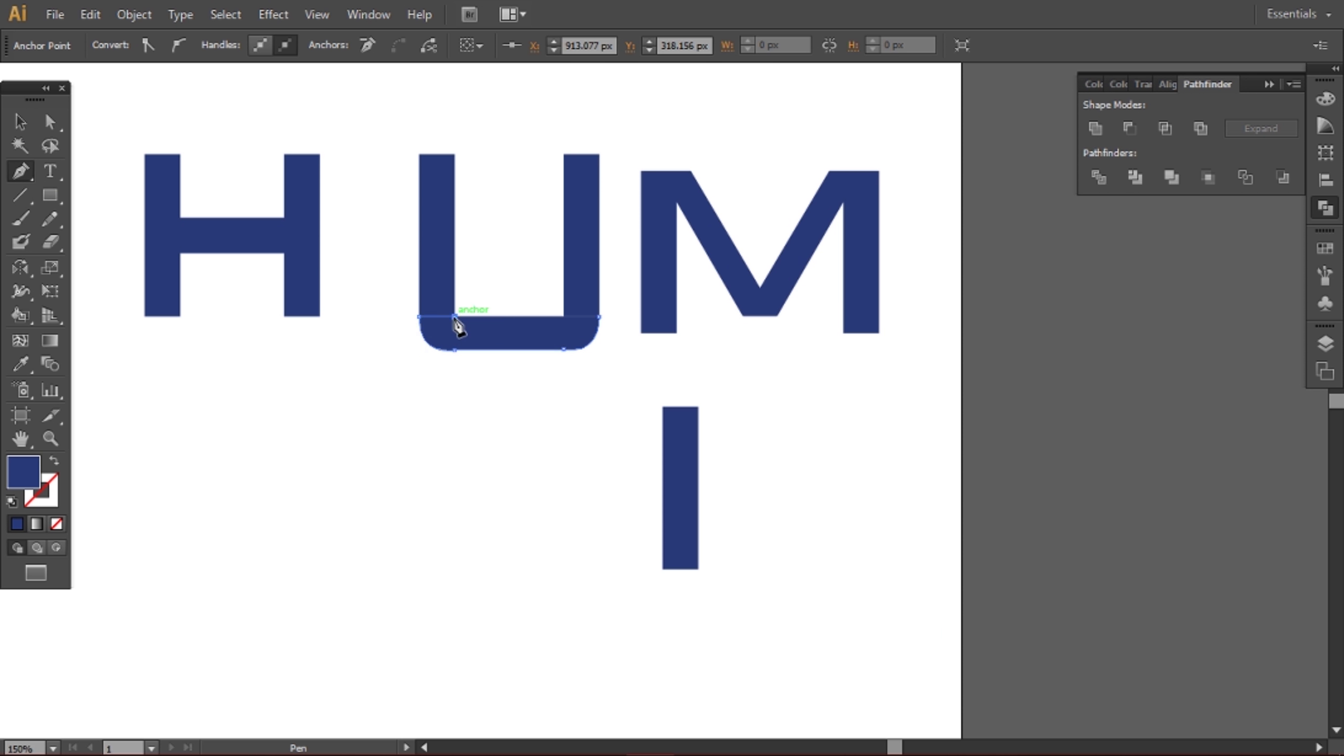
pyautogui.moveTo(455, 319); pyautogui.dragTo(528, 300)
pyautogui.hotkey('ctrl', '+')
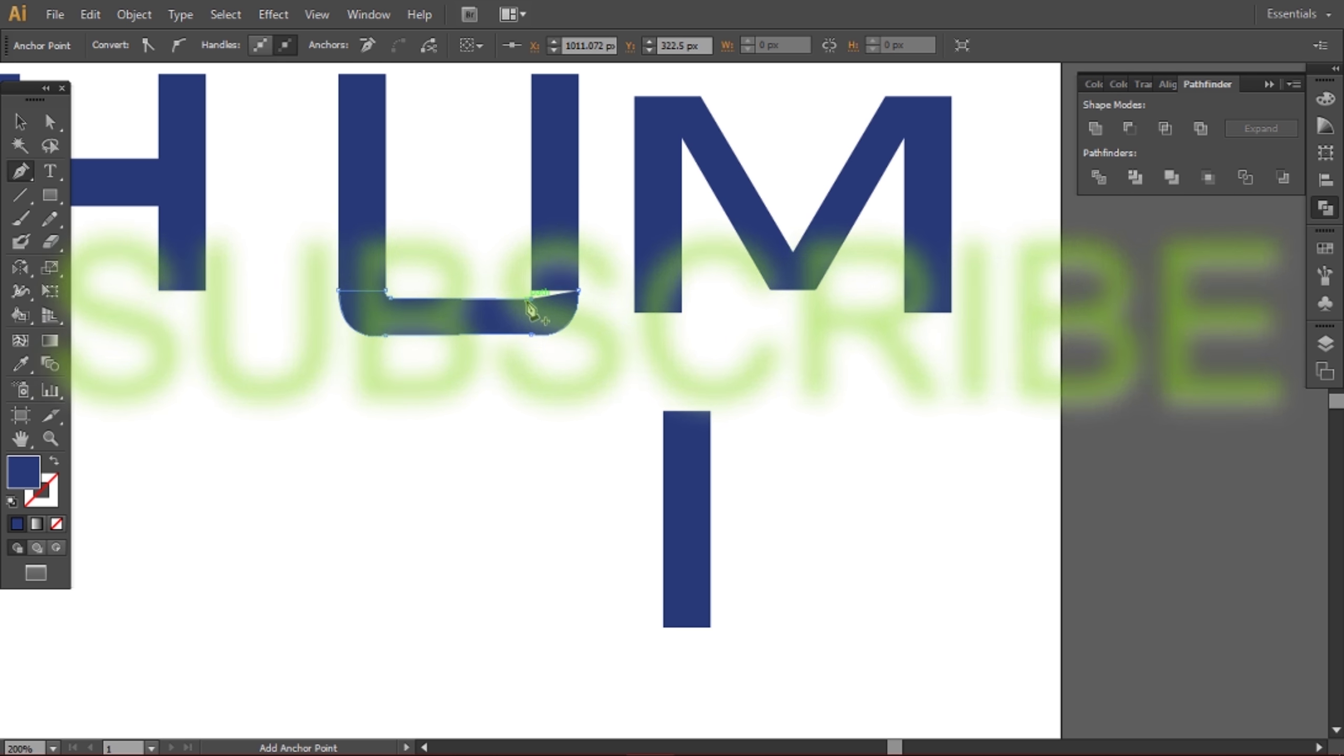
pyautogui.moveTo(390, 298); pyautogui.dragTo(529, 277)
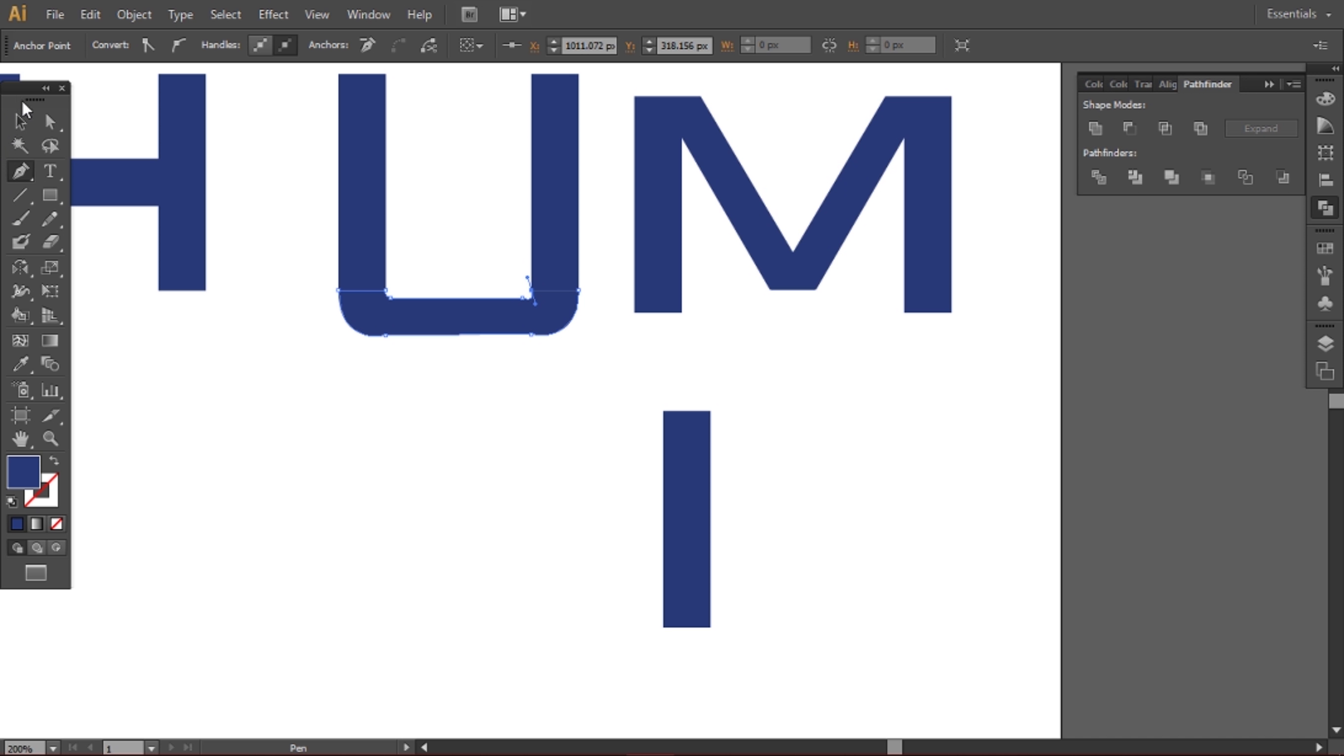
# - Unite the two upright bars and the curved base into one letter U, and delete the spare bar below
pyautogui.click(21, 120)
pyautogui.click(577, 353)
pyautogui.moveTo(531, 370); pyautogui.dragTo(337, 165)
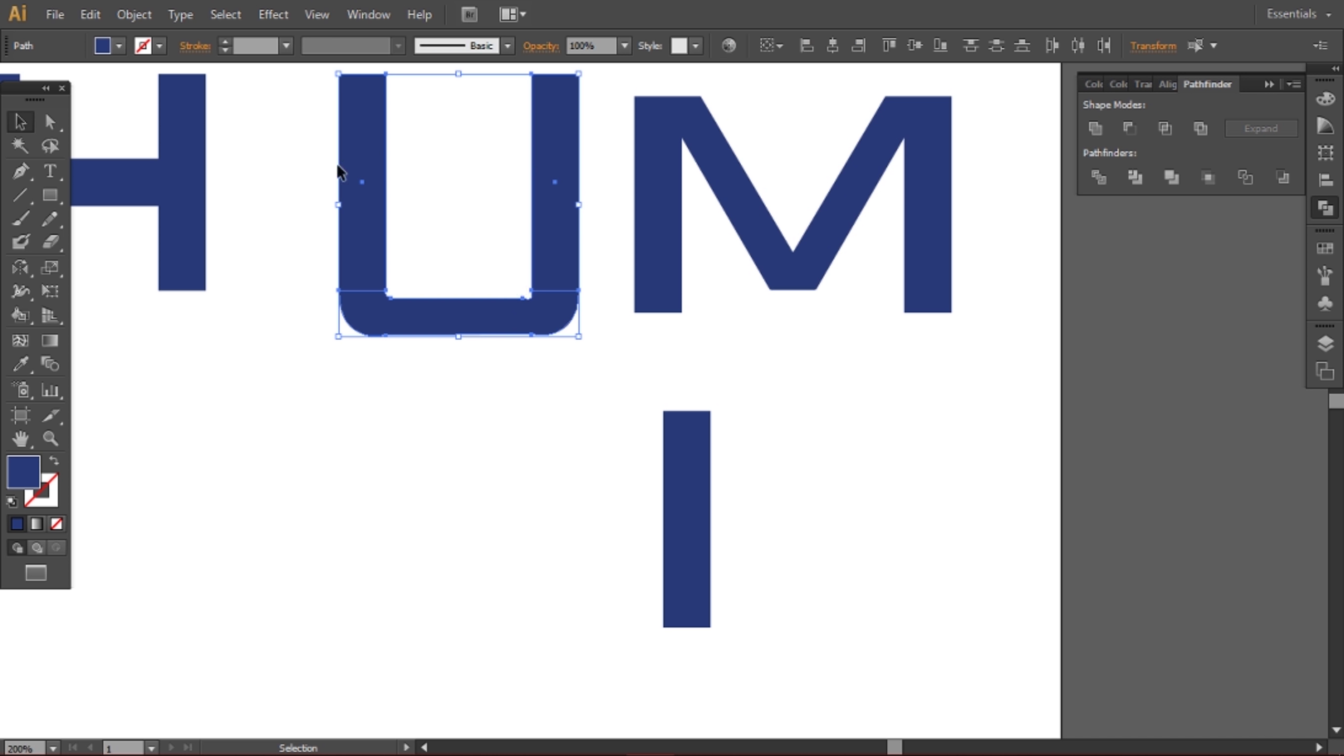
pyautogui.click(1095, 128)
pyautogui.click(506, 276)
pyautogui.click(544, 312)
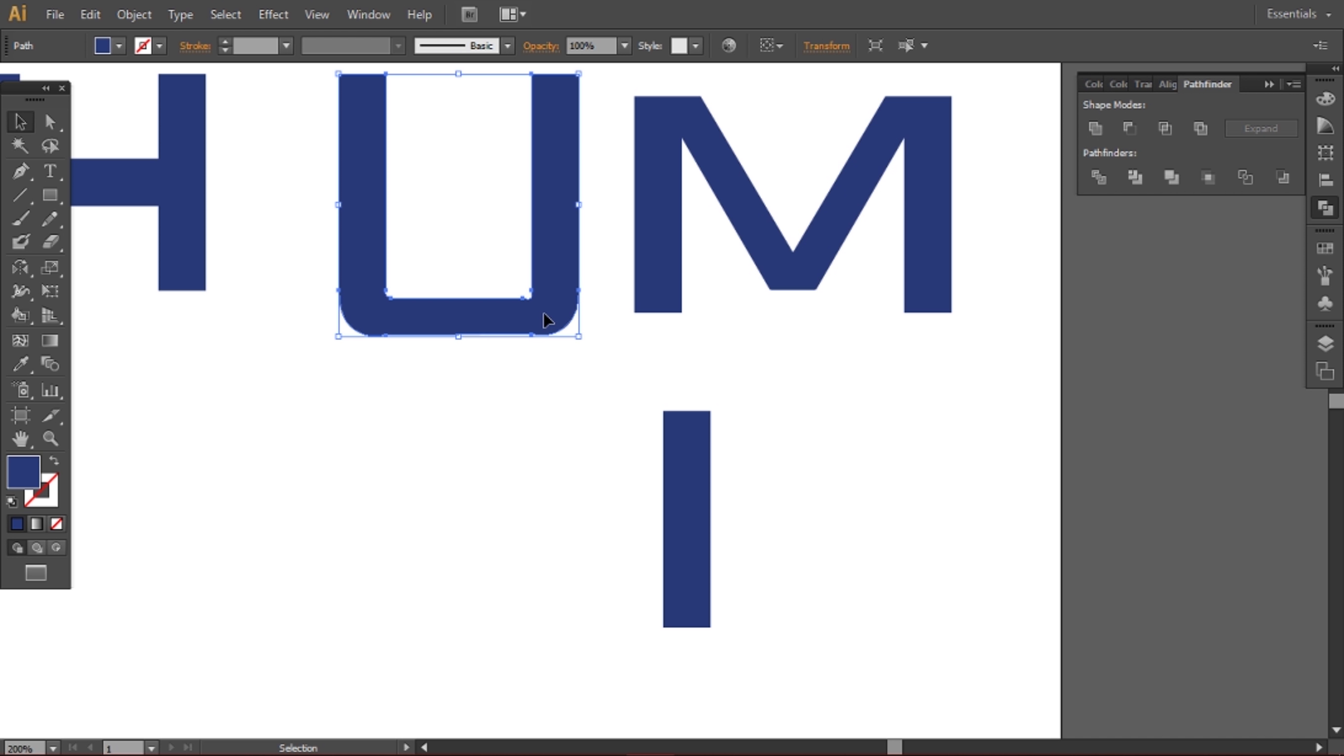
pyautogui.click(686, 444)
pyautogui.press('Delete')
# - Scale the U down to the H's height and place the U and M close beside the H to spell HUM
pyautogui.scroll(-3, 662, 401)
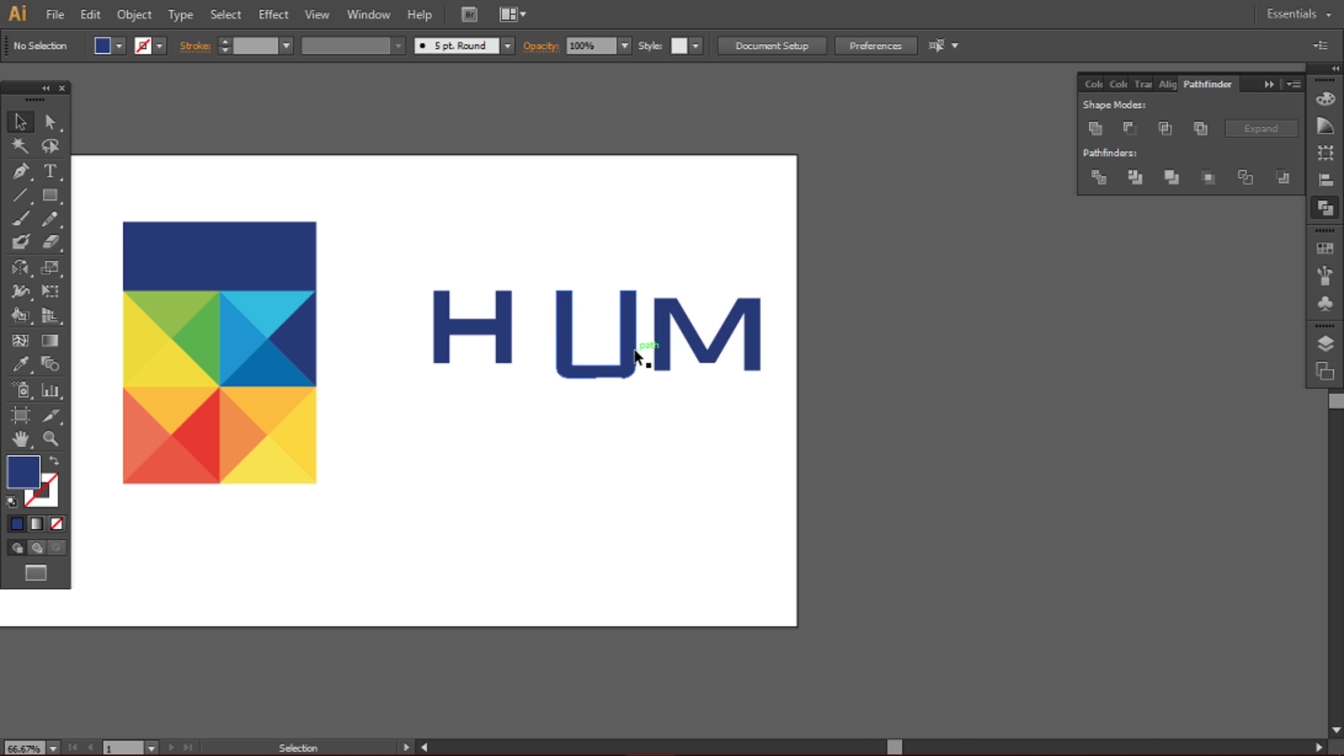
pyautogui.click(638, 341)
pyautogui.moveTo(637, 341); pyautogui.dragTo(540, 324)
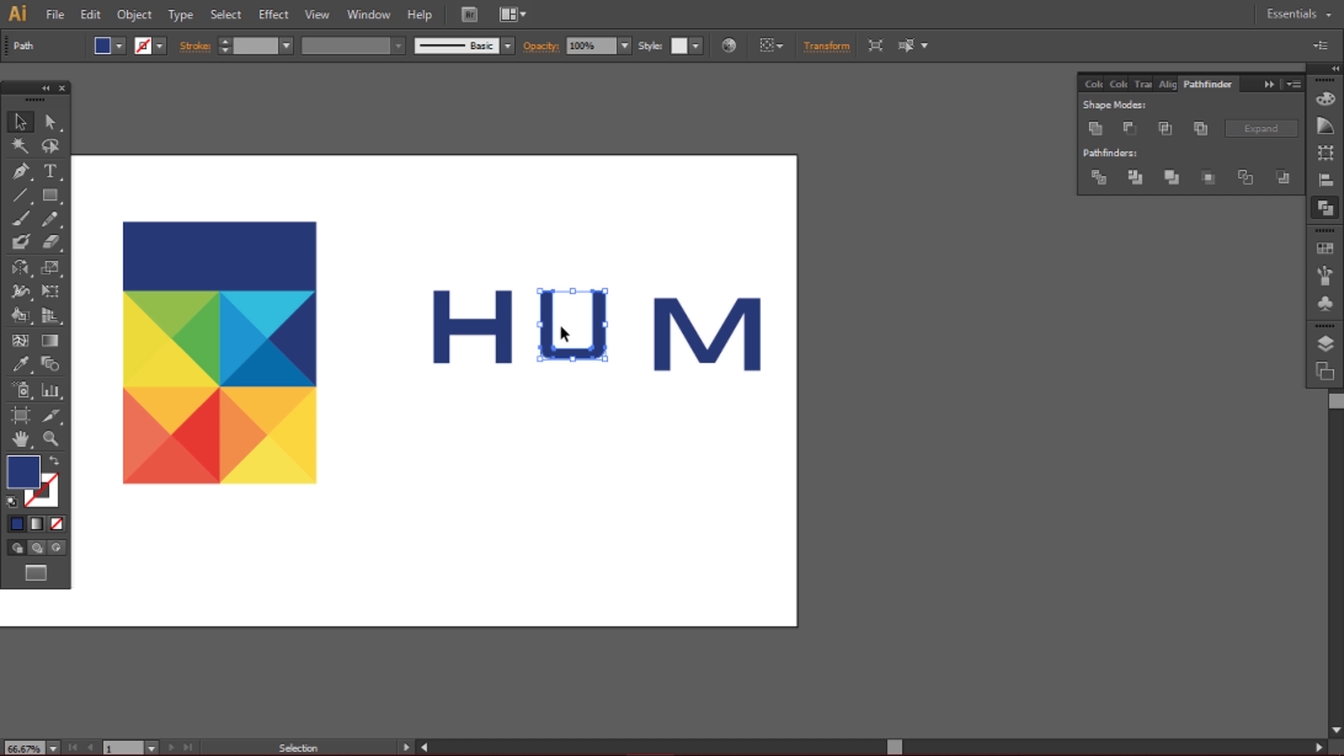
pyautogui.moveTo(659, 339); pyautogui.dragTo(630, 331)
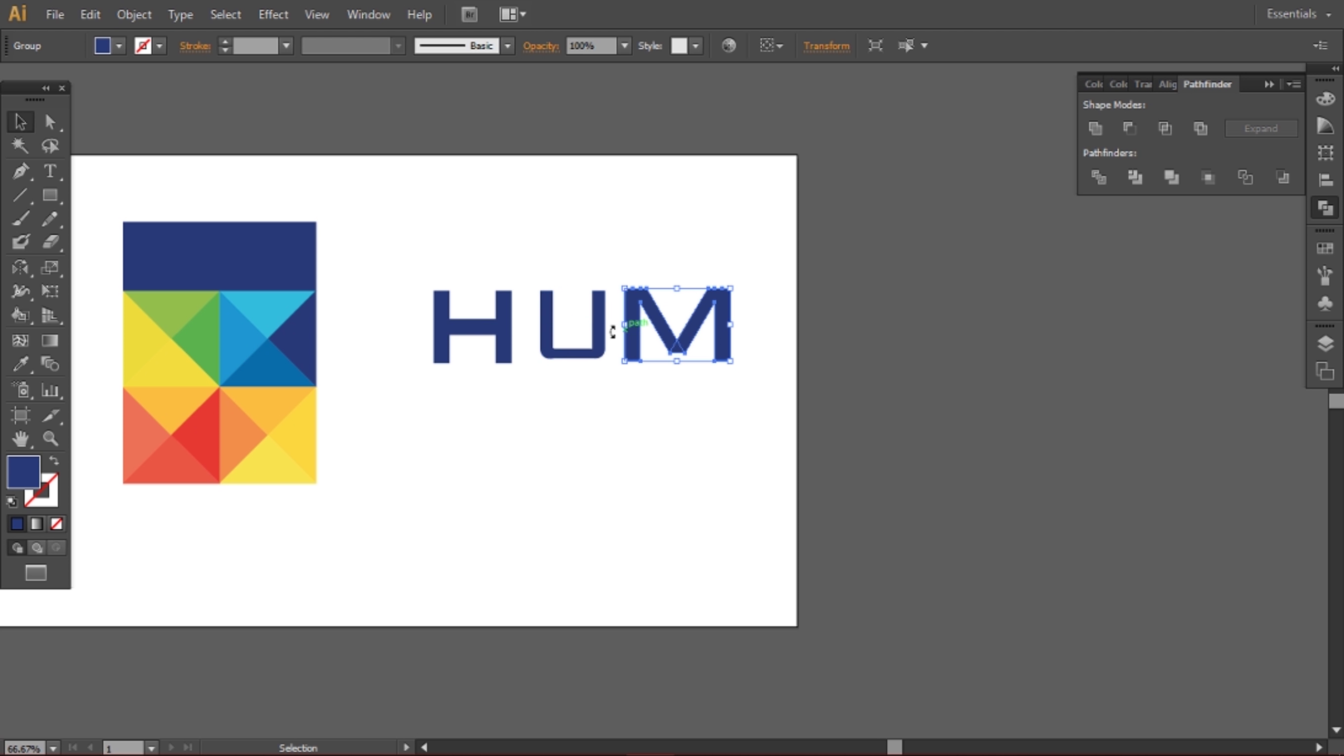
pyautogui.moveTo(547, 324); pyautogui.dragTo(647, 365)
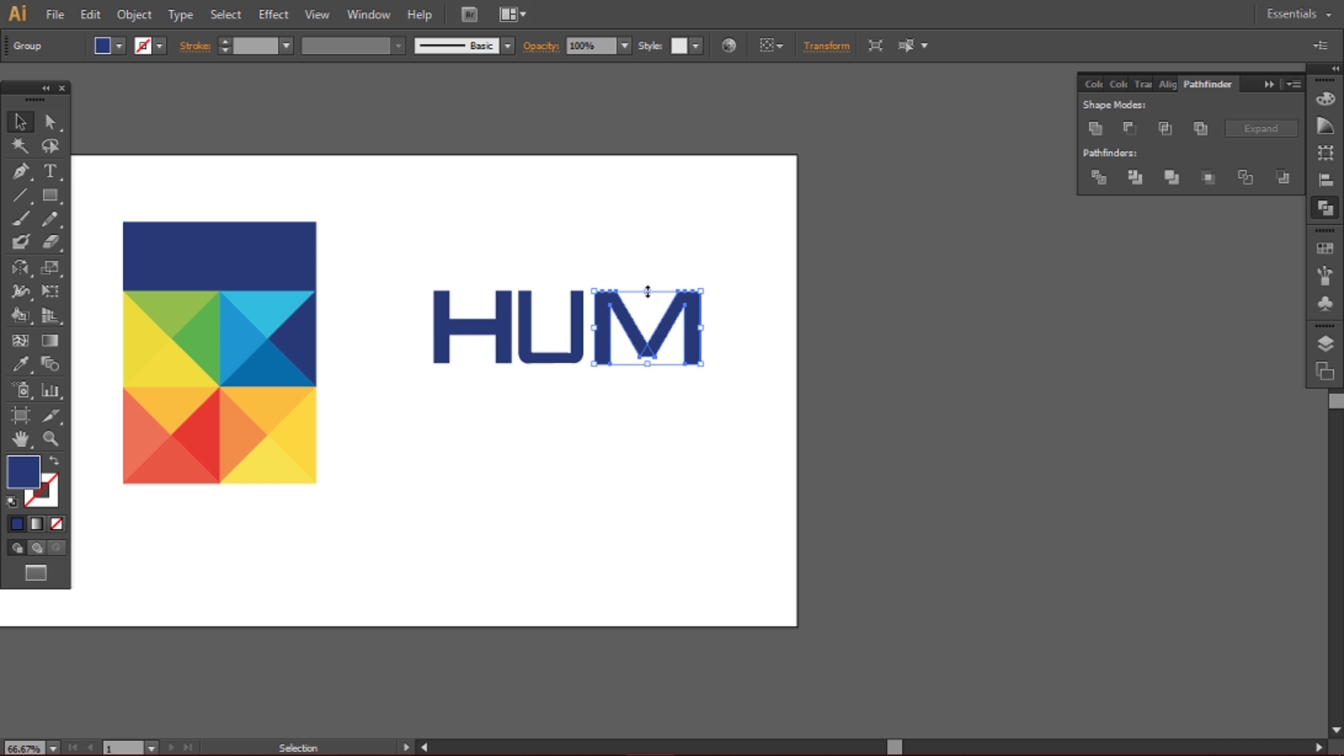
# - Narrow the M slightly from its right side and the H slightly from its left side
pyautogui.click(650, 271)
pyautogui.click(699, 339)
pyautogui.moveTo(701, 329); pyautogui.dragTo(685, 327)
pyautogui.click(505, 334)
pyautogui.moveTo(444, 318); pyautogui.dragTo(453, 317)
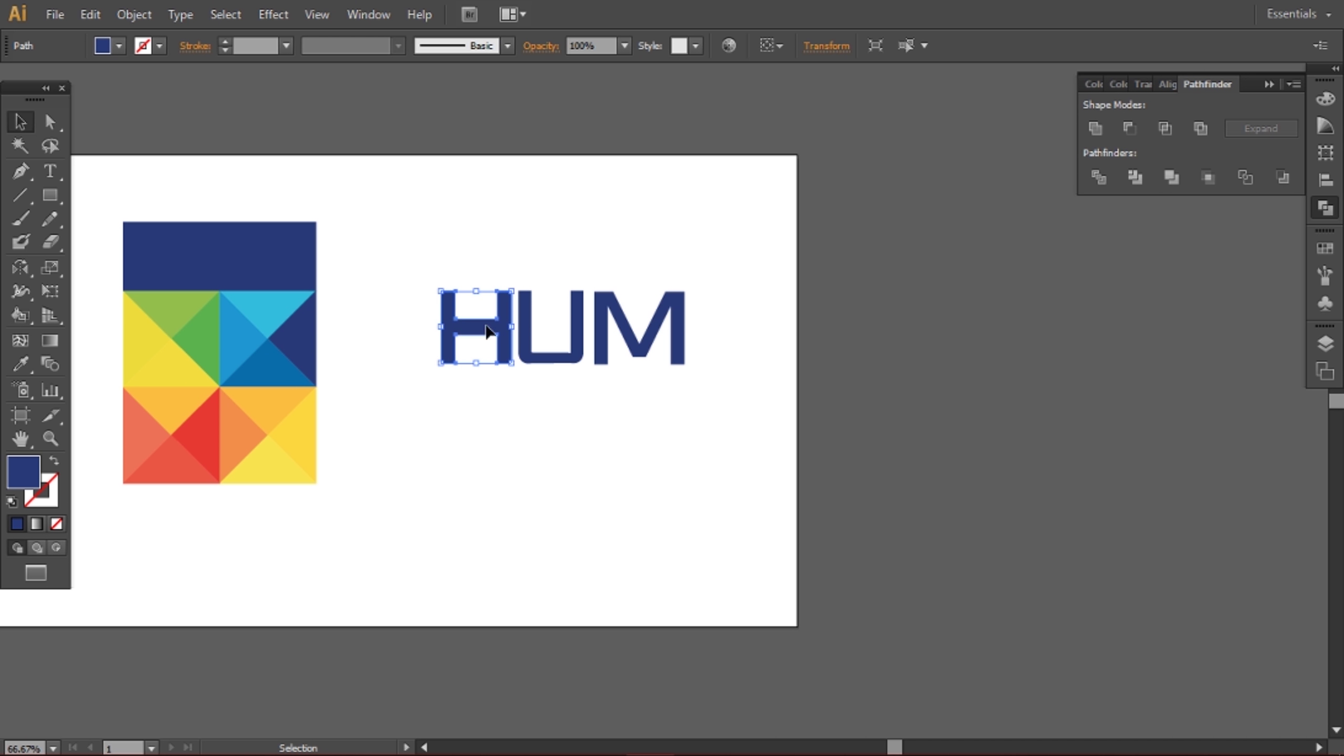
# - Narrow the U slightly from its right side and move the M left to sit close beside it
pyautogui.click(579, 329)
pyautogui.moveTo(585, 328); pyautogui.dragTo(594, 331)
pyautogui.press('Left')
pyautogui.press('Left')
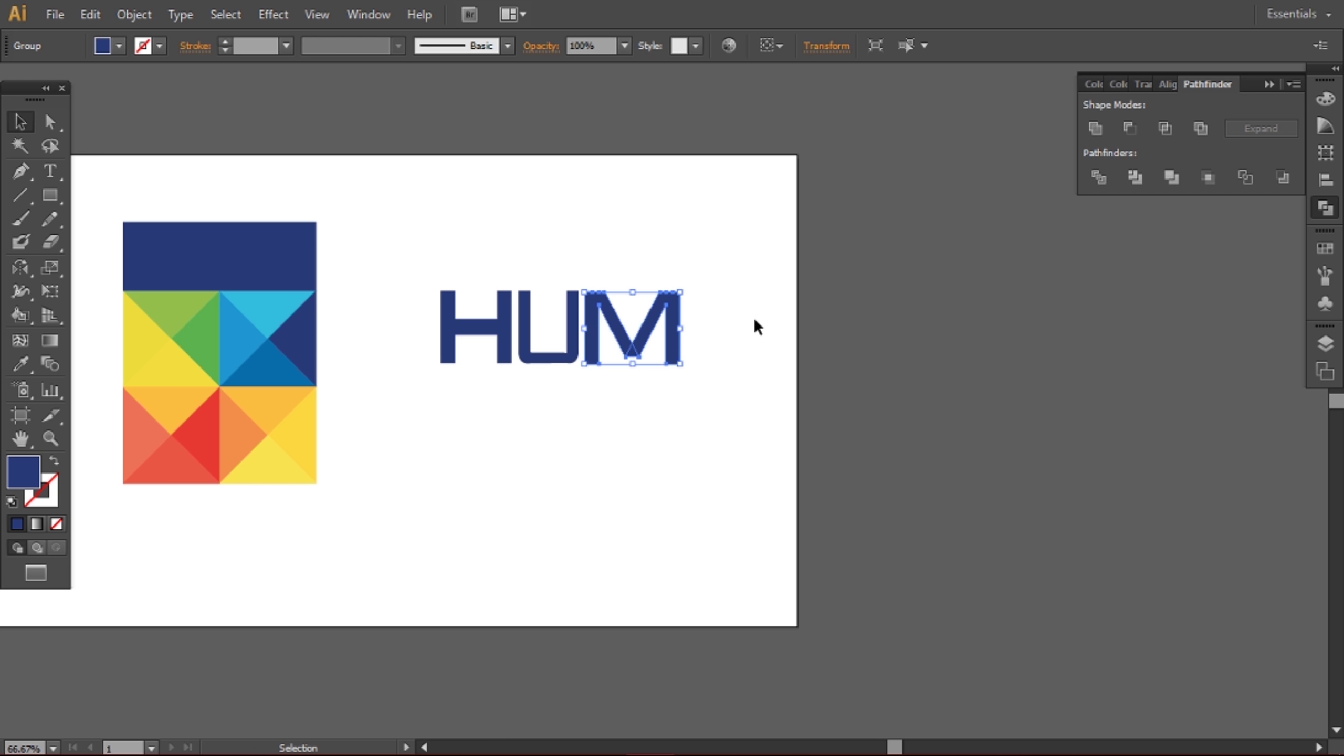
# - Group the H, U and M into one object and fill the lettering white
pyautogui.click(755, 319)
pyautogui.moveTo(706, 395); pyautogui.dragTo(437, 260)
pyautogui.rightClick(580, 336)
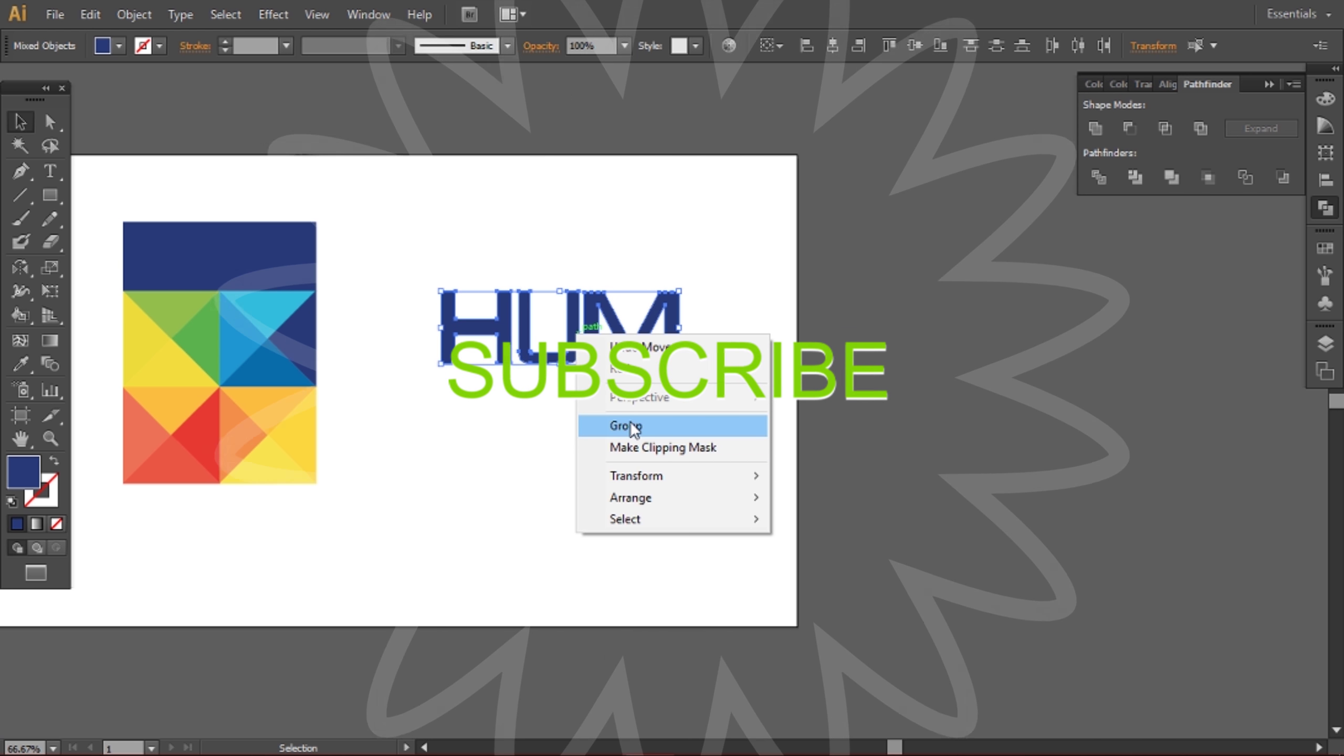
pyautogui.click(630, 426)
pyautogui.click(654, 328)
pyautogui.click(119, 46)
pyautogui.click(23, 89)
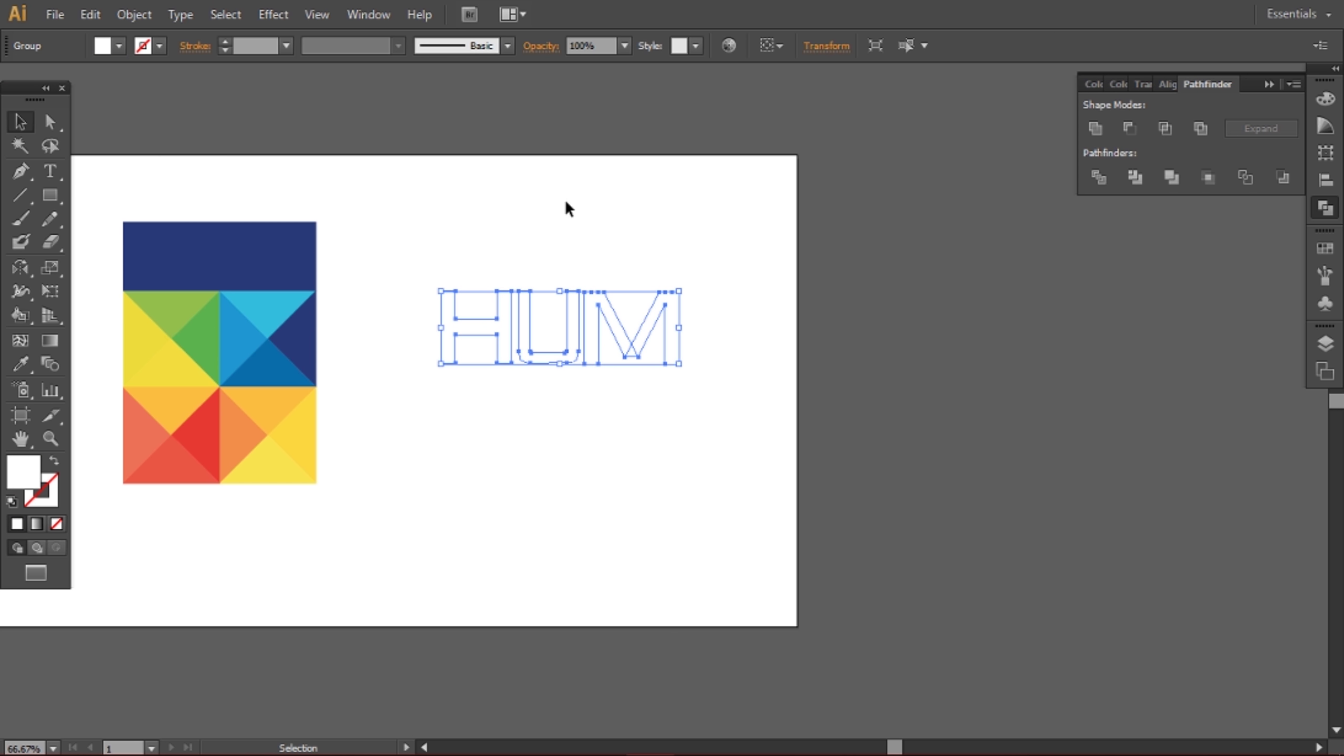
# - Place the white HUM lettering on the dark blue rectangle and scale it to fit inside with narrow margins
pyautogui.moveTo(550, 339); pyautogui.dragTo(233, 267)
pyautogui.moveTo(359, 256); pyautogui.dragTo(316, 257)
pyautogui.moveTo(219, 220); pyautogui.dragTo(220, 233)
pyautogui.moveTo(126, 263)
pyautogui.mouseDown()
pyautogui.moveTo(153, 263)
pyautogui.moveTo(128, 263)
pyautogui.mouseUp()
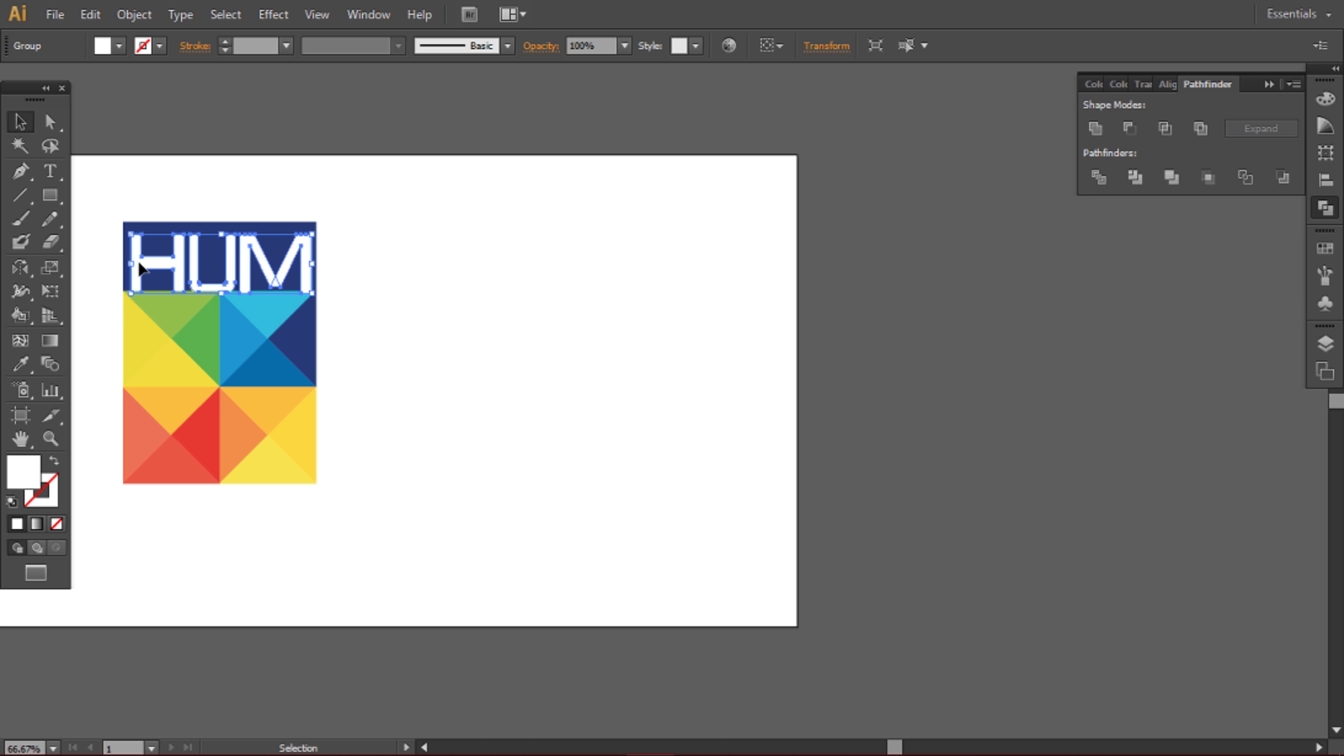
pyautogui.moveTo(244, 281); pyautogui.dragTo(237, 291)
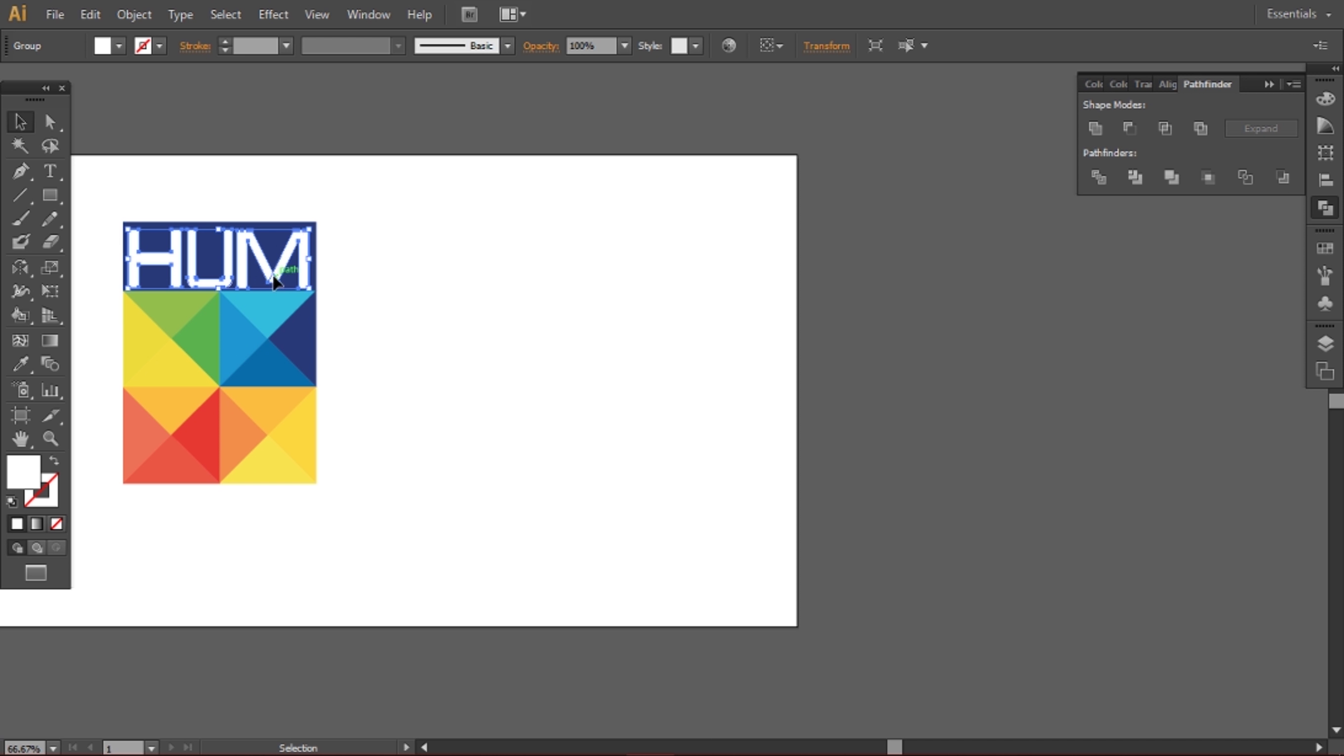
pyautogui.click(324, 272)
# - Group the HUM lettering, the dark blue rectangle and the coloured triangle block into one logo
pyautogui.hotkey('ctrl', '-')
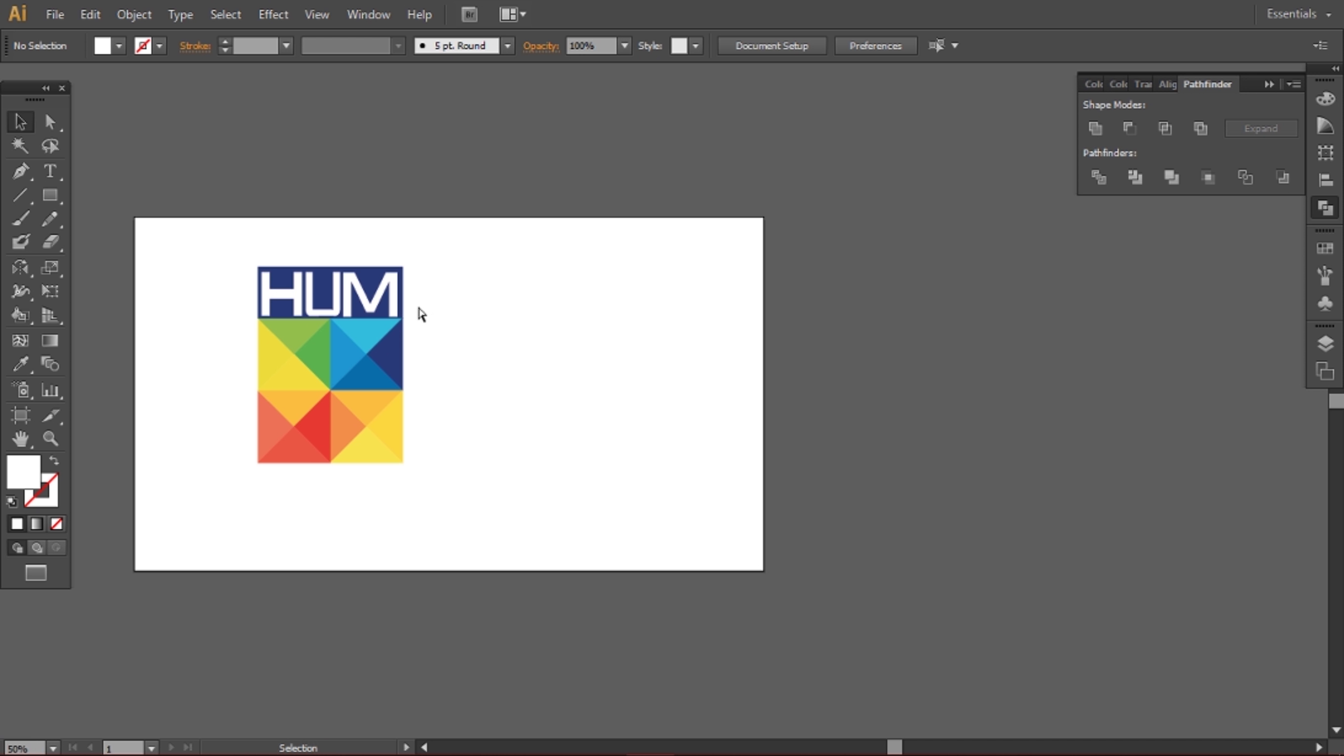
pyautogui.moveTo(894, 746); pyautogui.dragTo(867, 747)
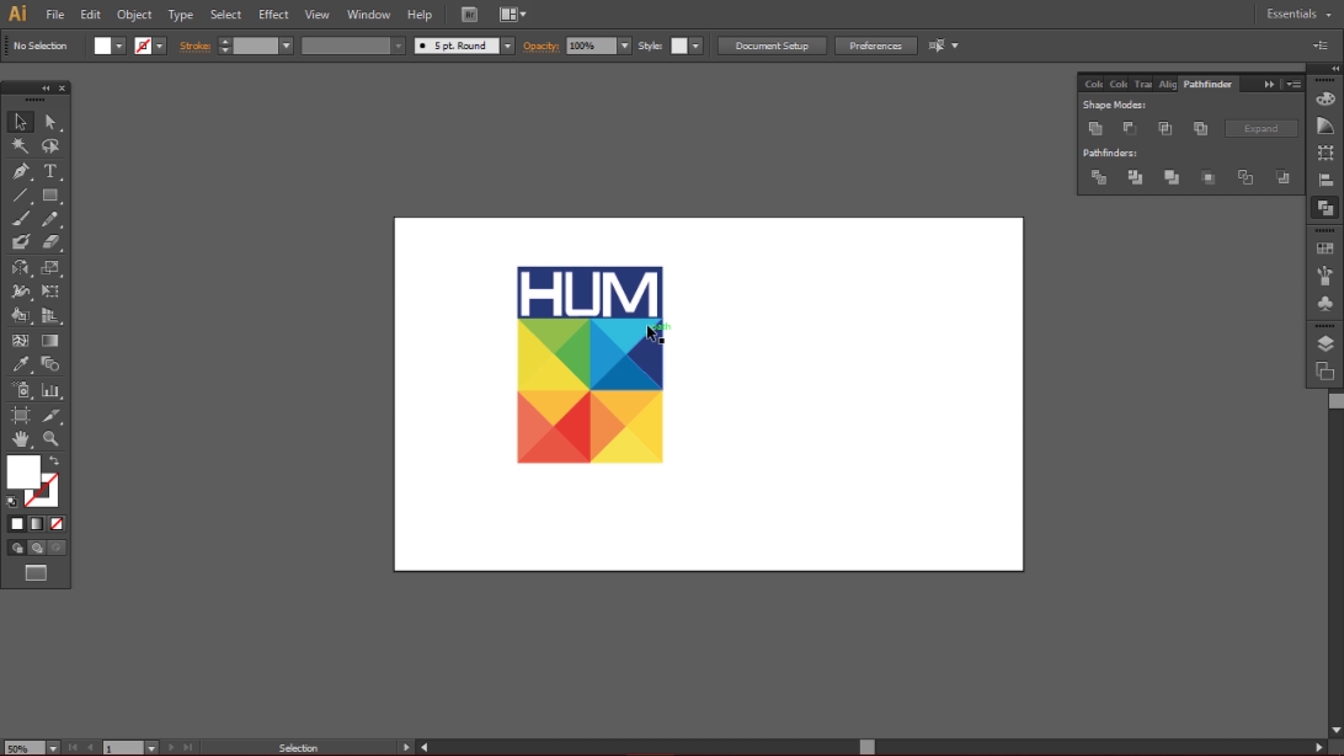
pyautogui.click(593, 306)
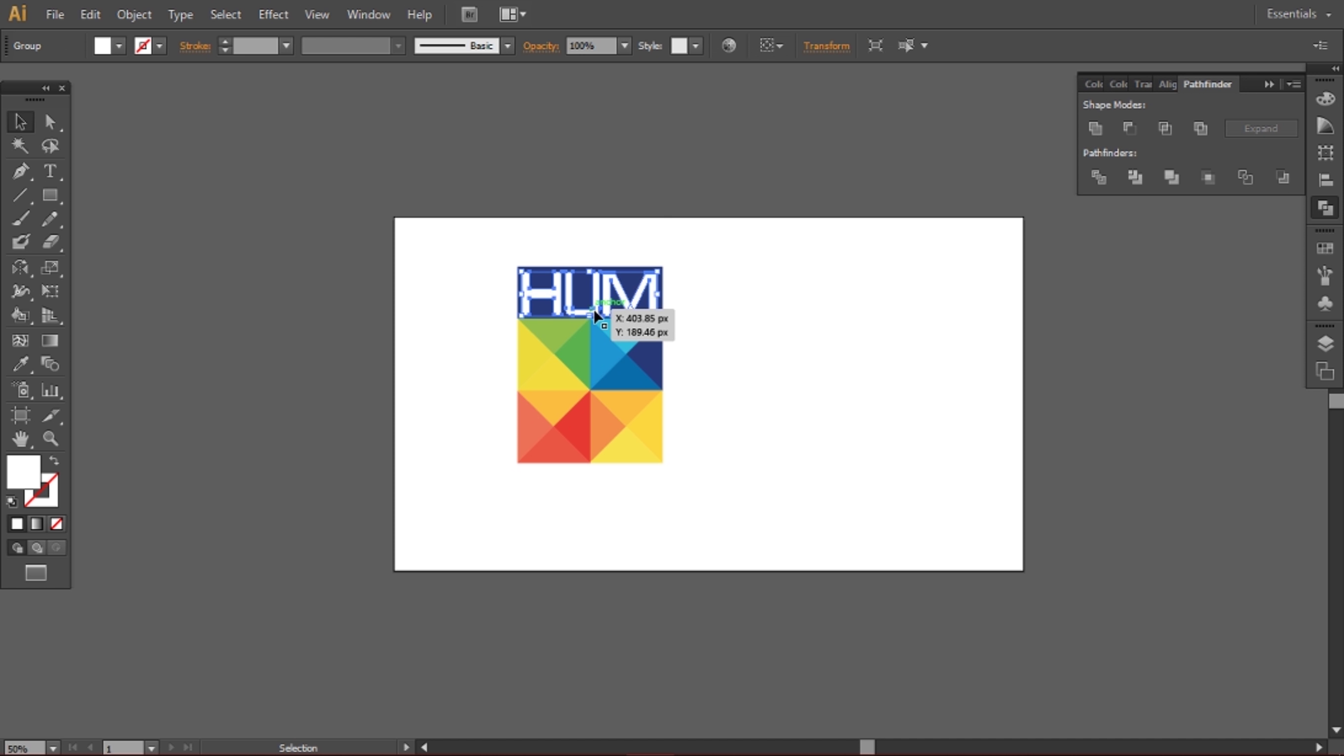
pyautogui.click(647, 263)
pyautogui.click(656, 326)
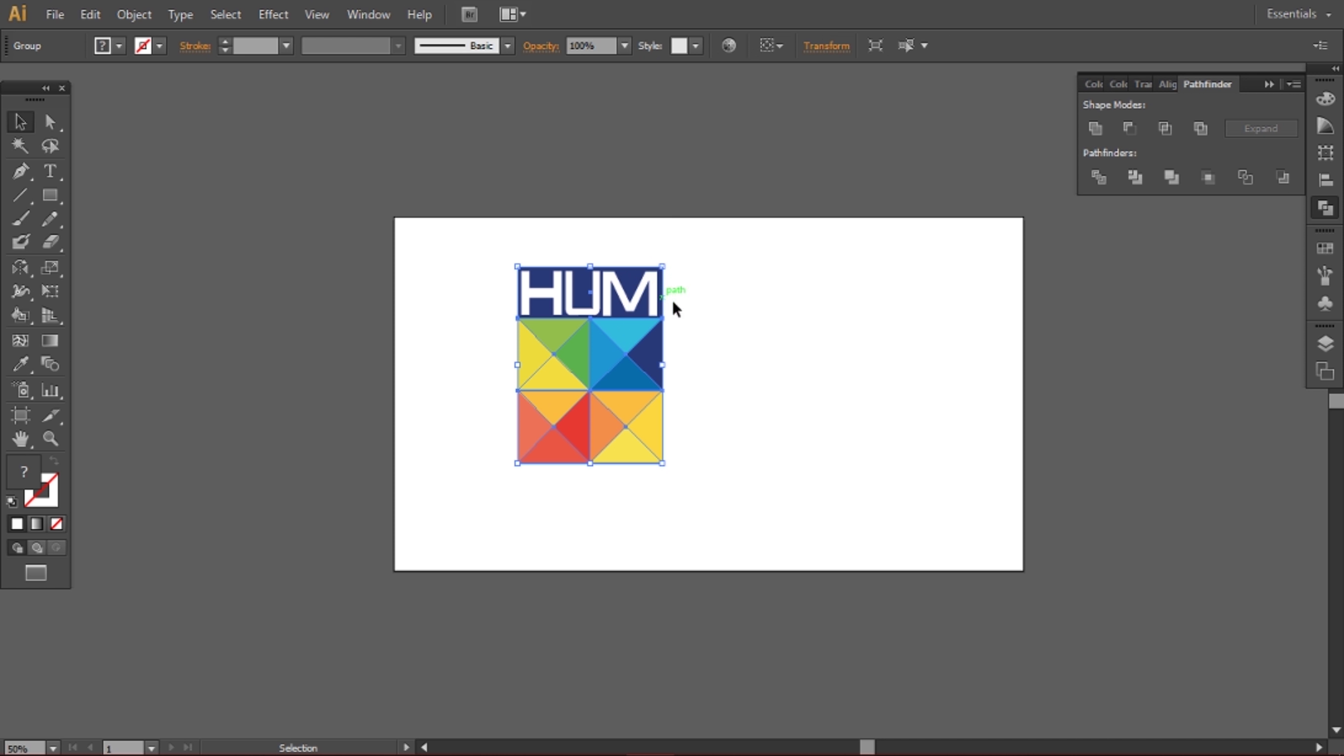
pyautogui.click(671, 300)
pyautogui.moveTo(495, 245); pyautogui.dragTo(698, 466)
pyautogui.rightClick(650, 398)
pyautogui.click(703, 484)
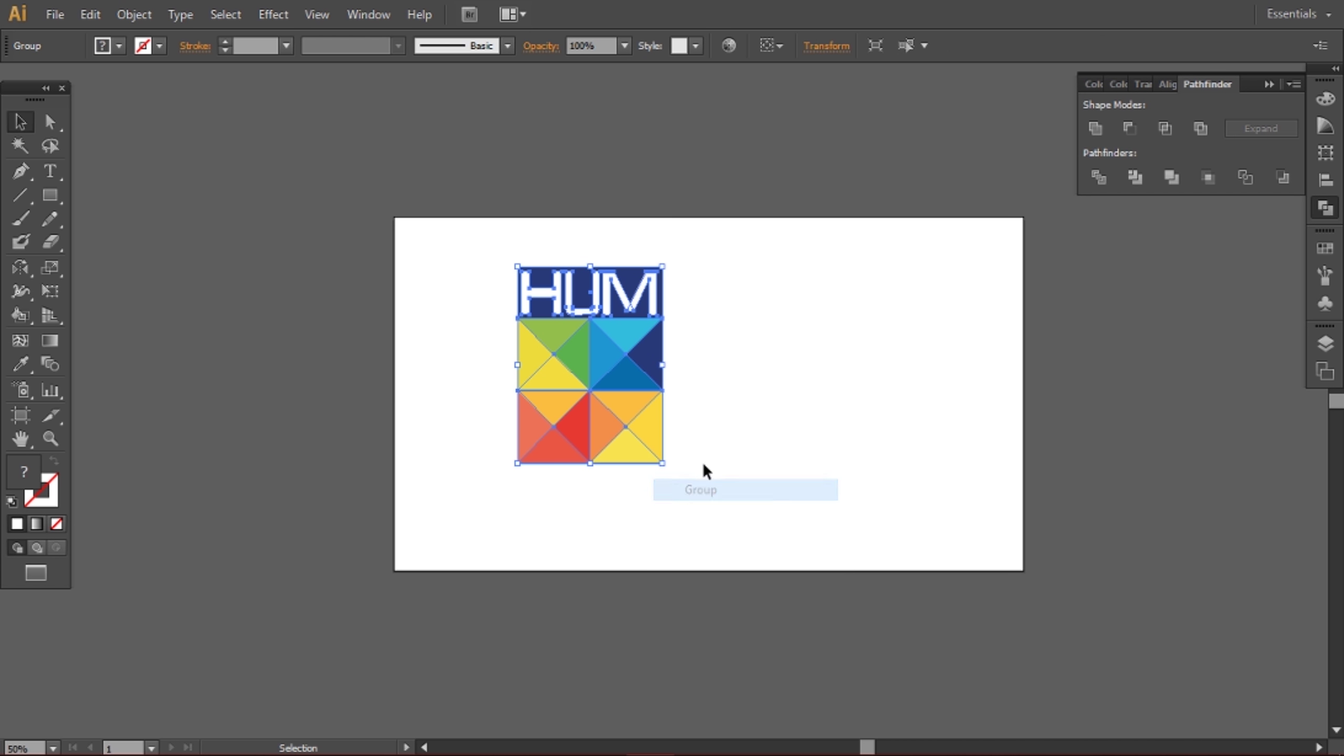
# - Stretch the grouped logo slightly taller and wider
pyautogui.moveTo(591, 465); pyautogui.dragTo(591, 478)
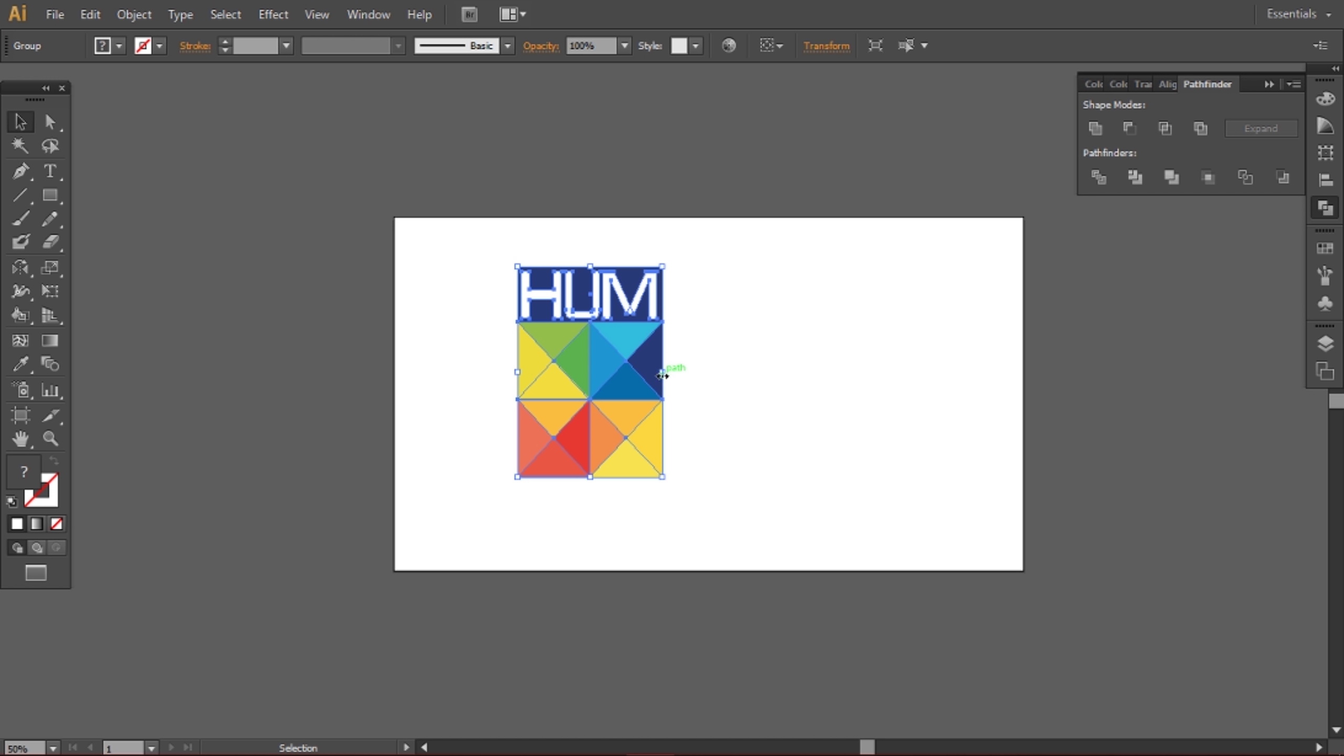
pyautogui.moveTo(662, 375); pyautogui.dragTo(679, 372)
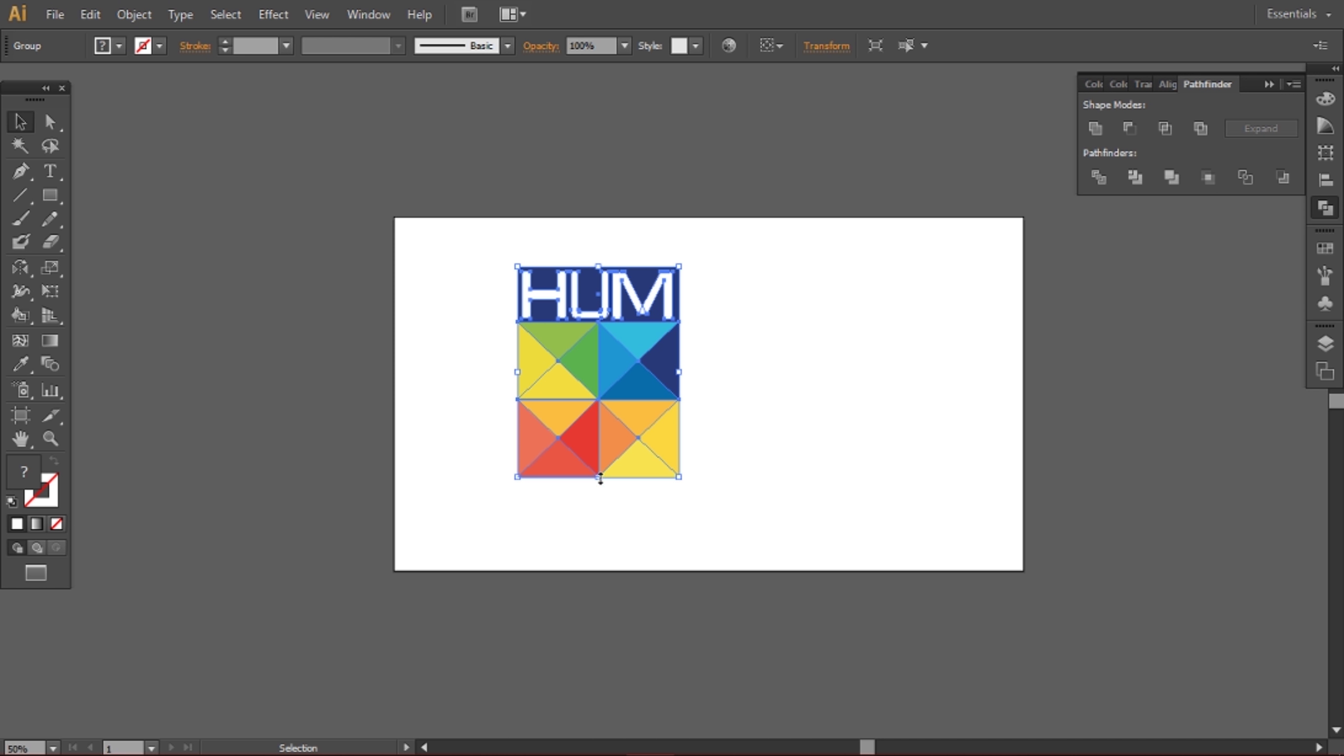
pyautogui.moveTo(598, 476); pyautogui.dragTo(600, 486)
pyautogui.click(719, 395)
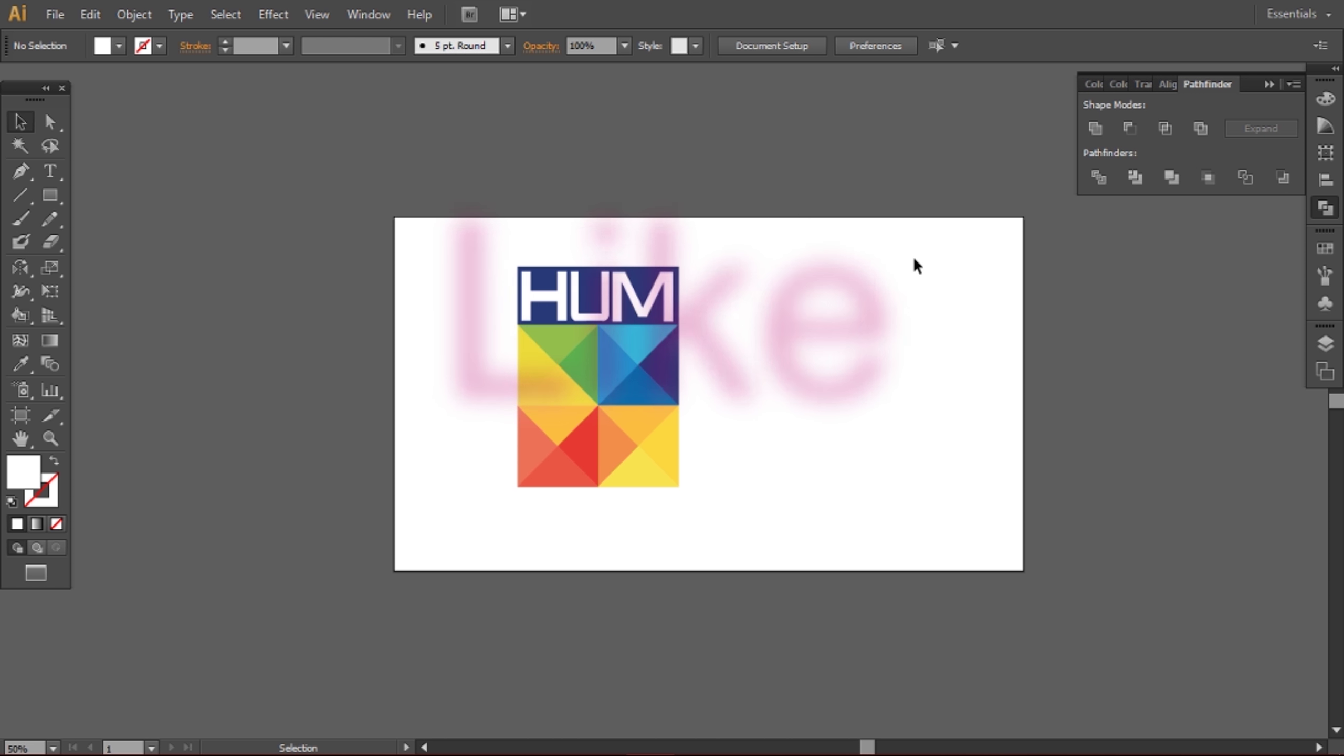
# - Add the black Urdu word ہم in the NOORIN46 font beside the logo and enlarge it to about 280 pt
pyautogui.click(50, 170)
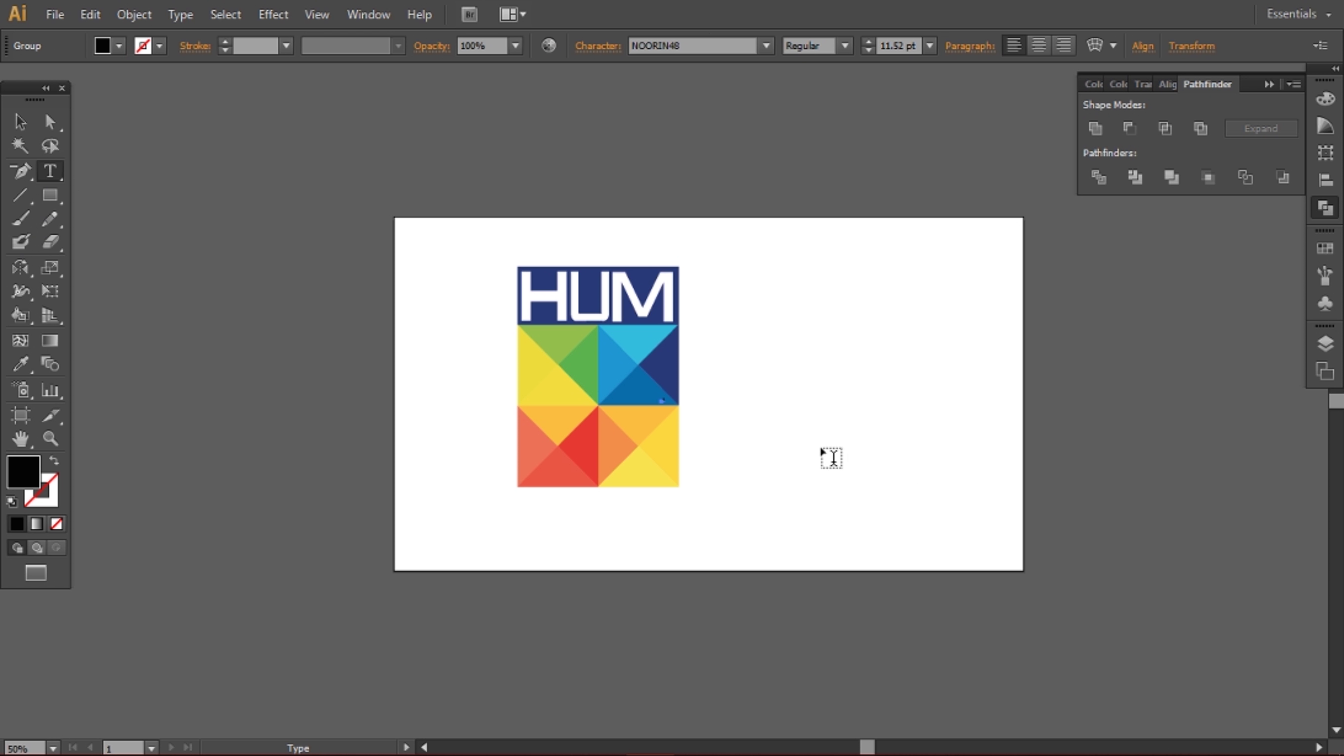
pyautogui.click(20, 122)
pyautogui.moveTo(779, 366); pyautogui.dragTo(910, 530)
pyautogui.moveTo(868, 449); pyautogui.dragTo(862, 549)
pyautogui.moveTo(857, 476); pyautogui.dragTo(880, 379)
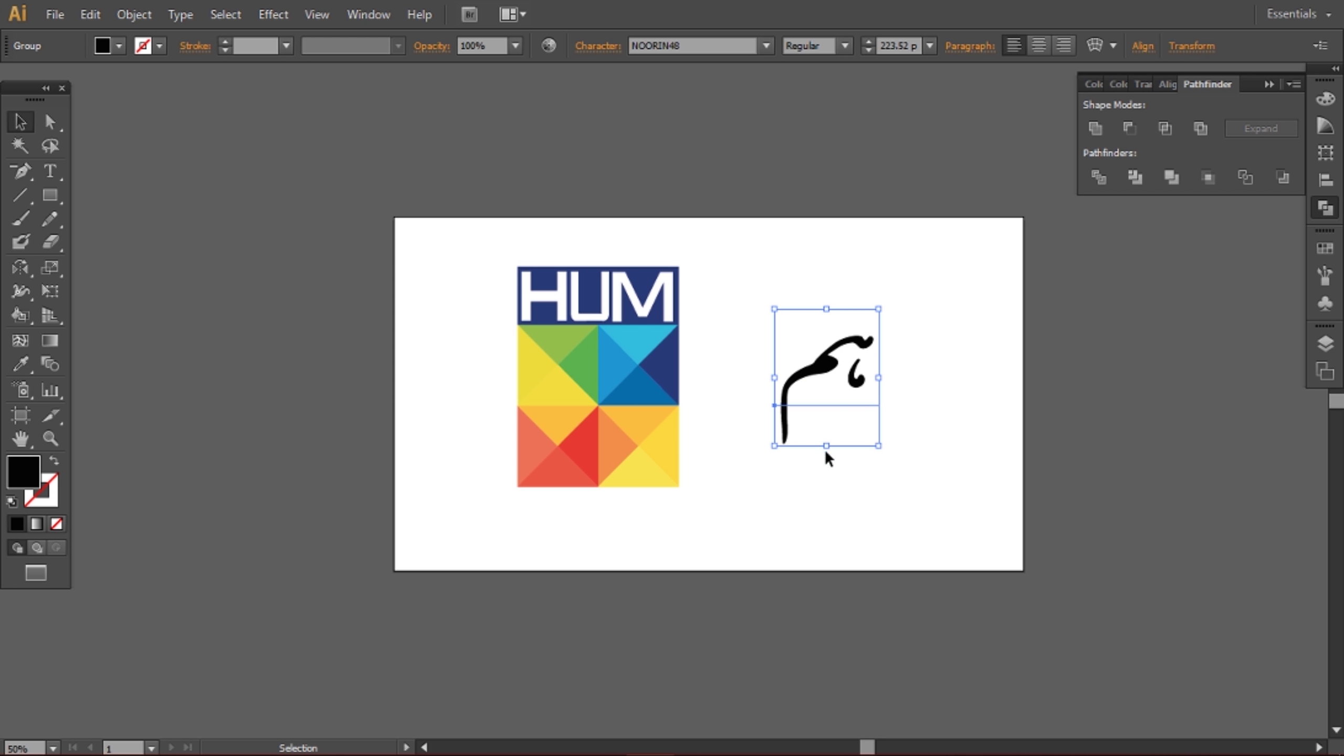
pyautogui.moveTo(825, 447); pyautogui.dragTo(829, 482)
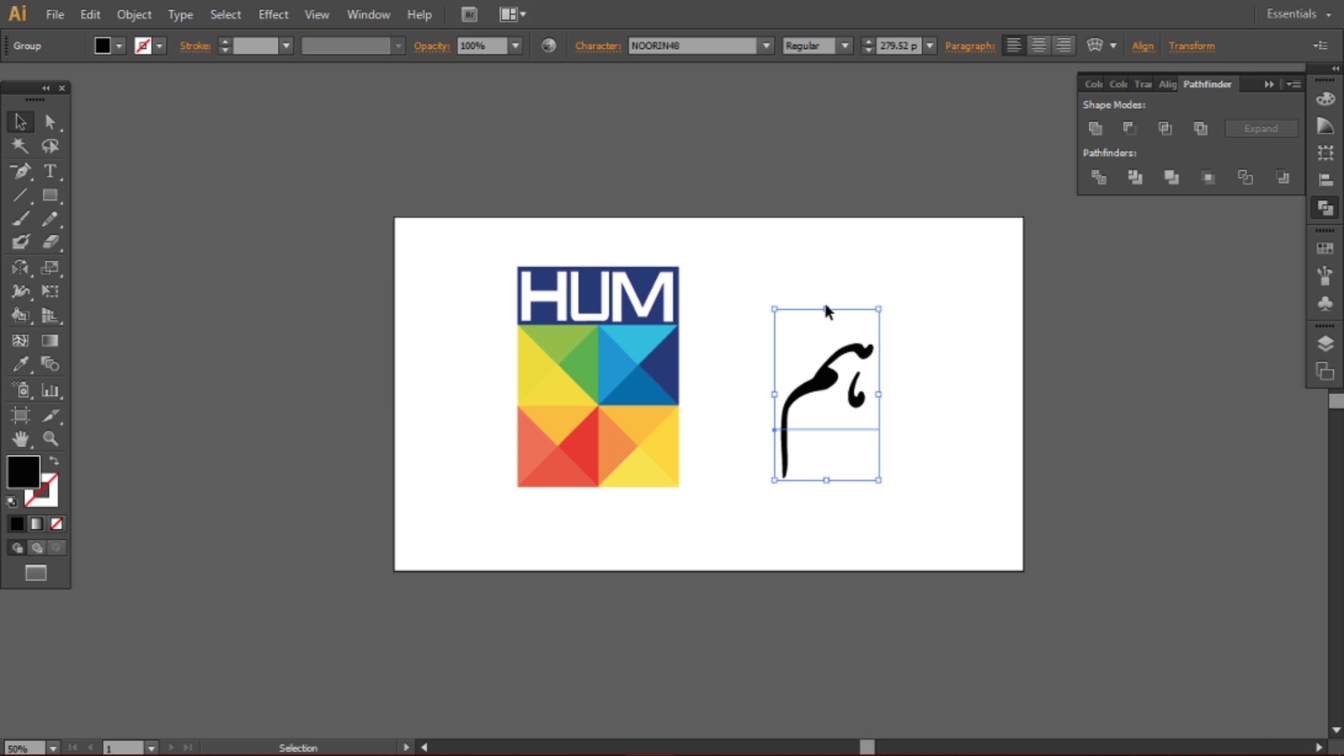
pyautogui.moveTo(827, 310); pyautogui.dragTo(757, 300)
# - Duplicate the Urdu word to its right and fill the copy with dark blue 293a78
pyautogui.moveTo(757, 353); pyautogui.dragTo(868, 353)
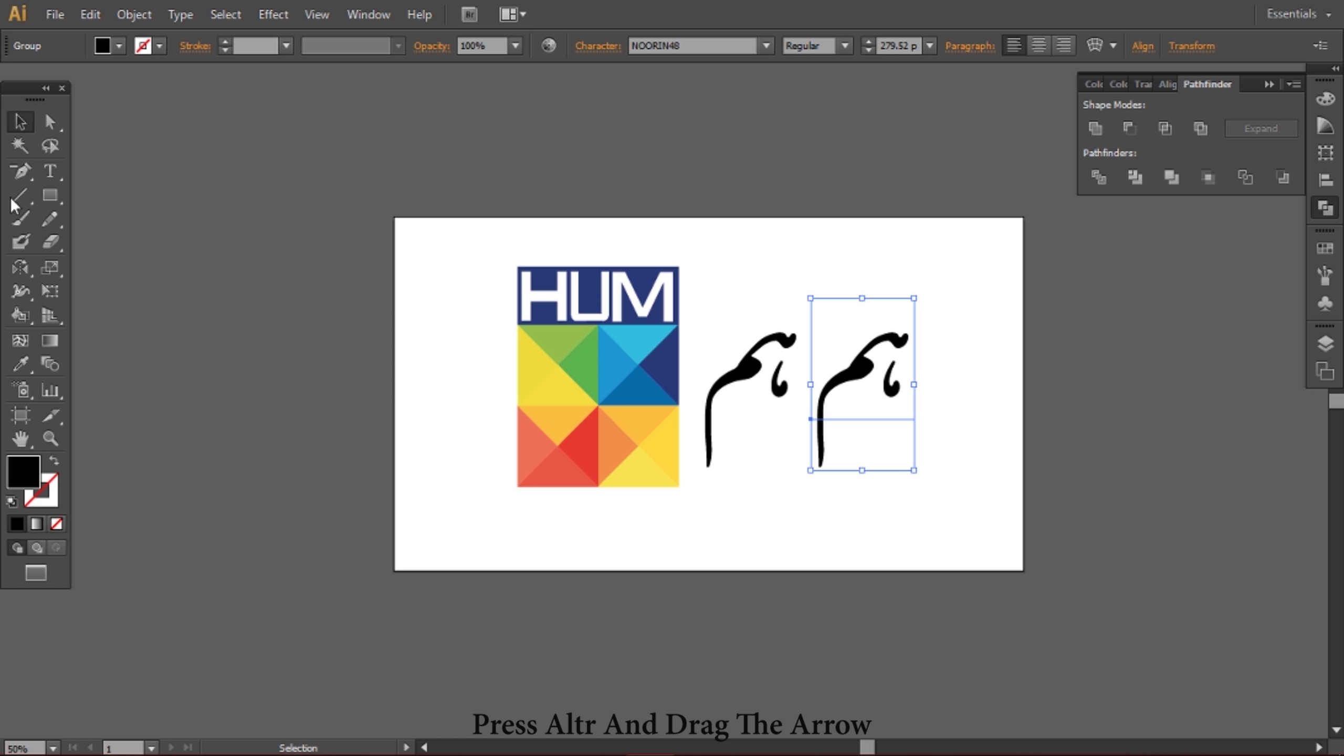
pyautogui.doubleClick(30, 465)
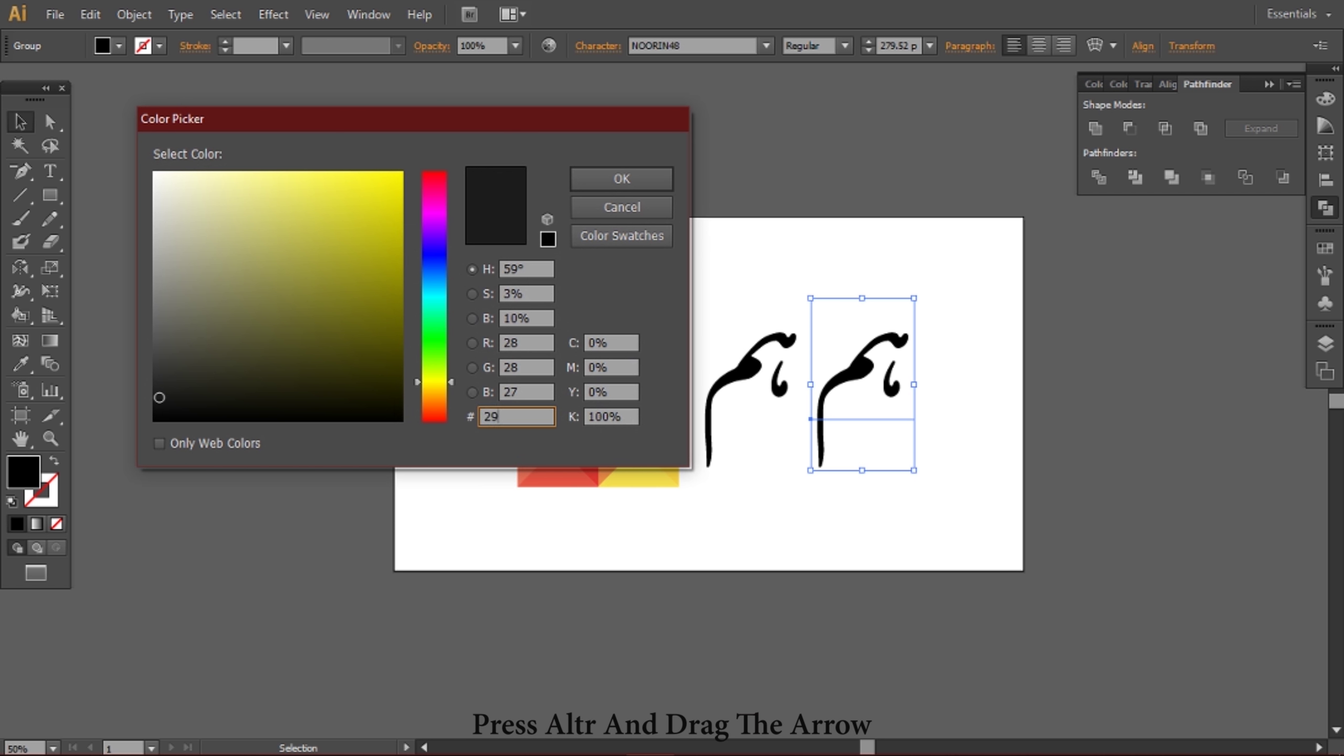
pyautogui.write('293a78')
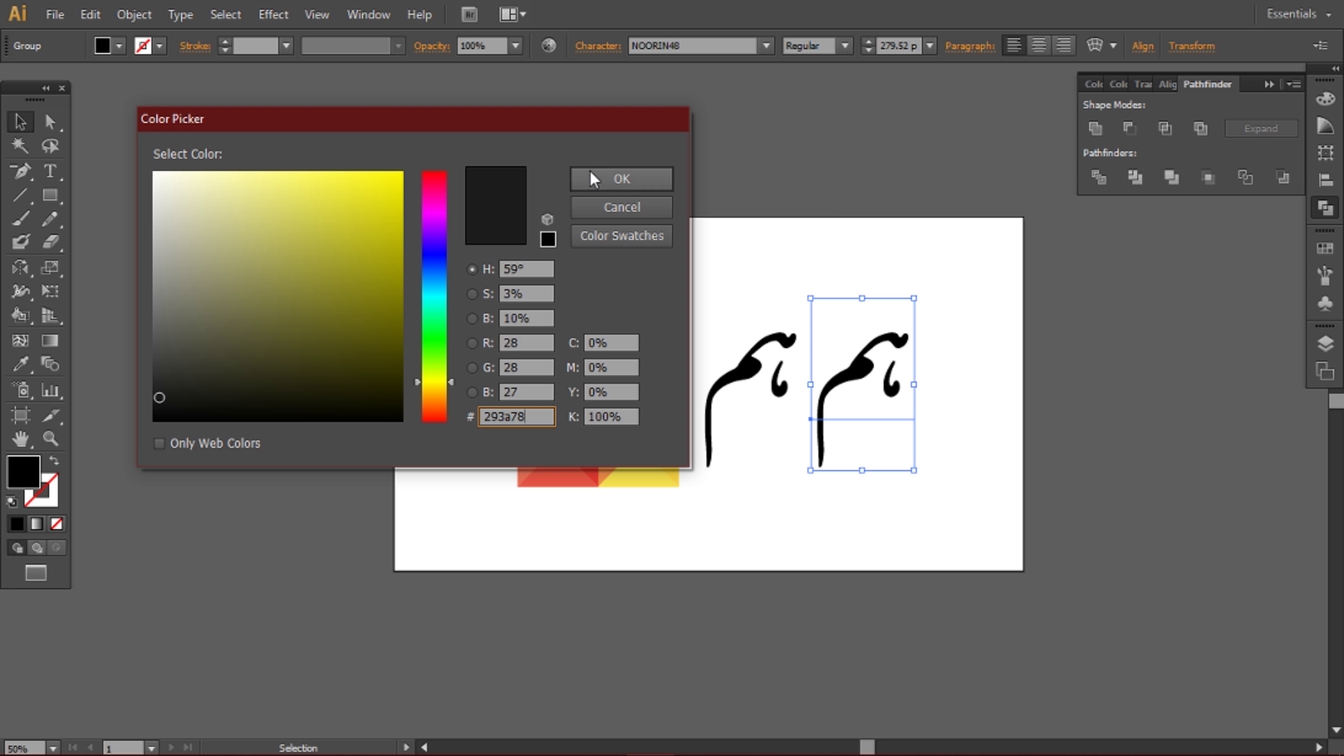
pyautogui.click(622, 179)
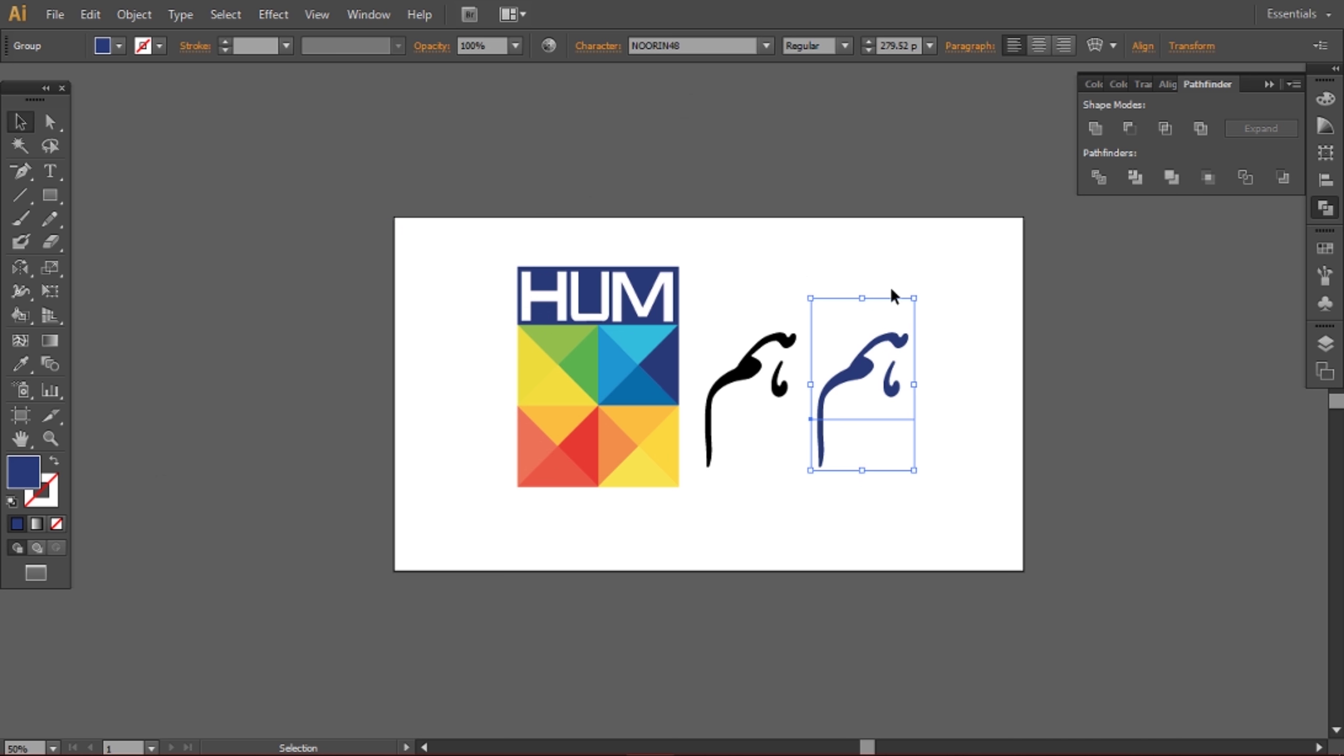
# - Centre the dark blue Urdu word on the coloured block and place the black one almost exactly over it
pyautogui.click(746, 380)
pyautogui.moveTo(743, 379); pyautogui.dragTo(594, 374)
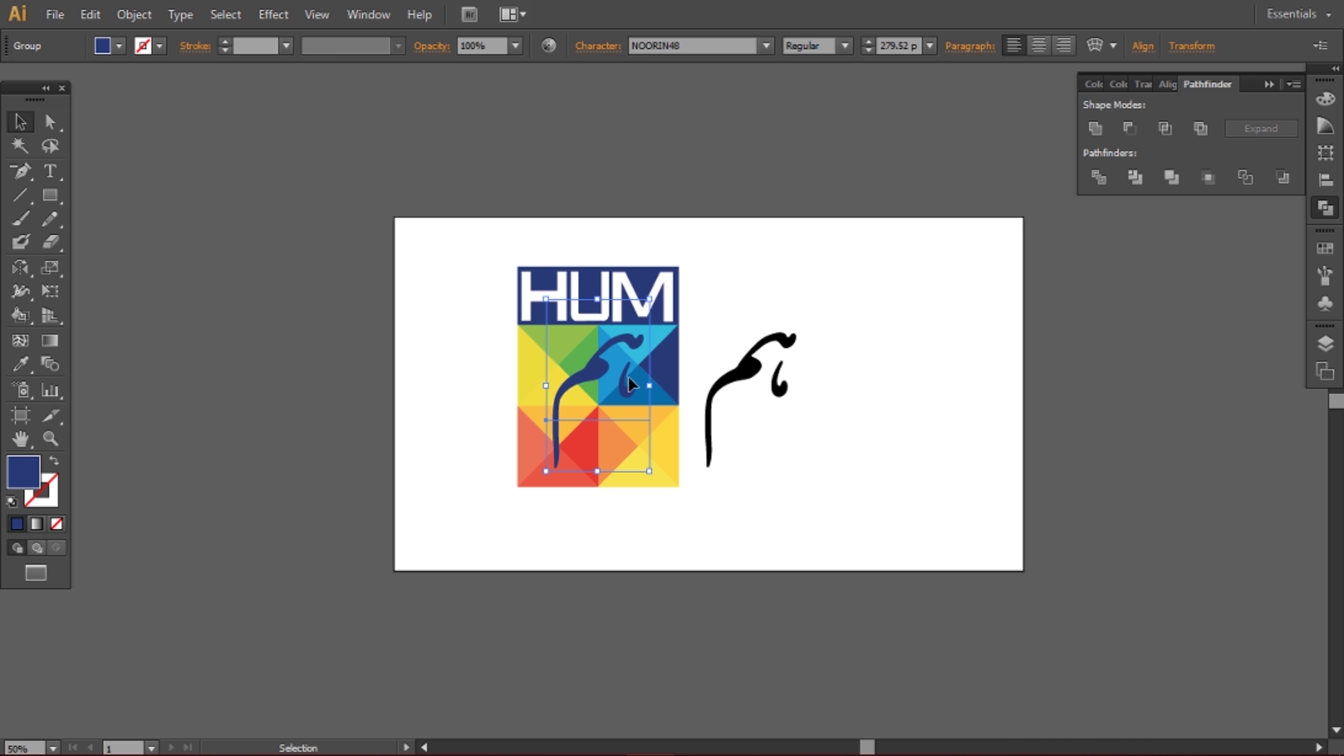
pyautogui.click(831, 351)
pyautogui.moveTo(746, 379); pyautogui.dragTo(591, 377)
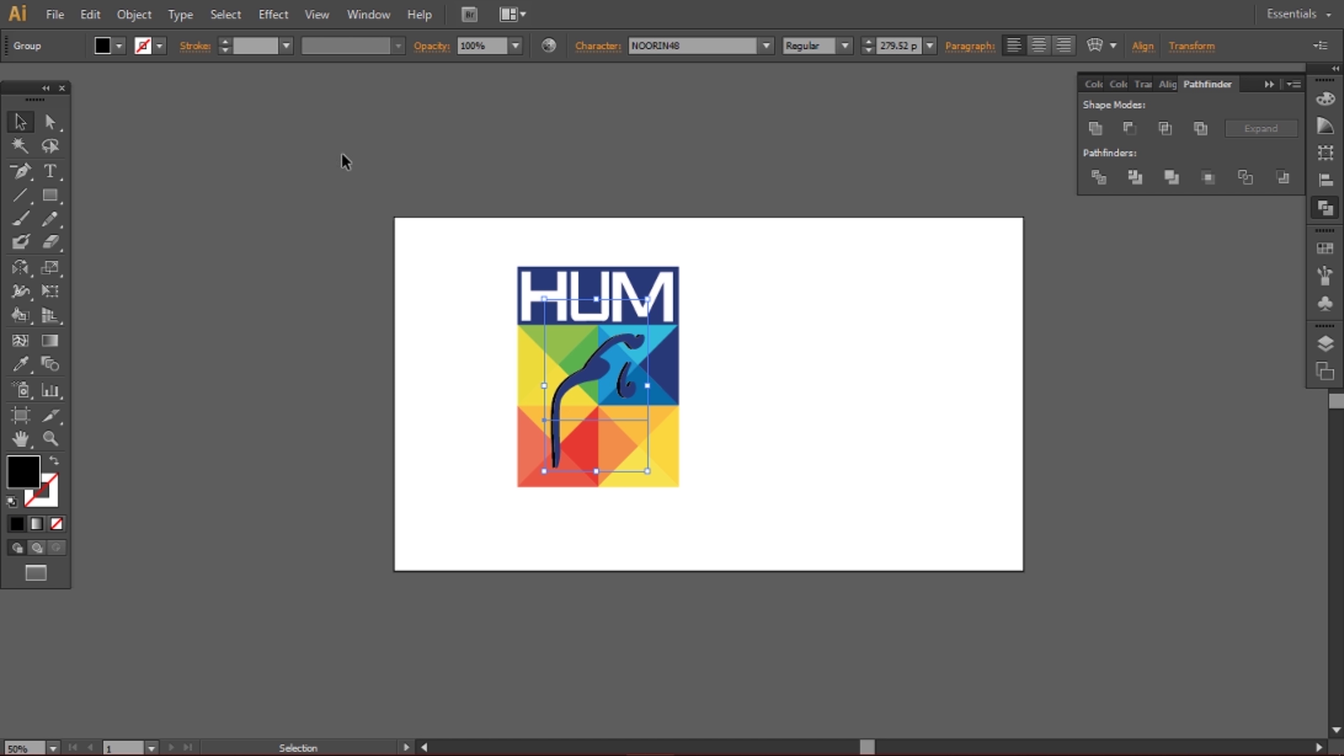
# - Fill the black Urdu word white and bring it to the front of the dark blue one
pyautogui.click(118, 46)
pyautogui.click(41, 79)
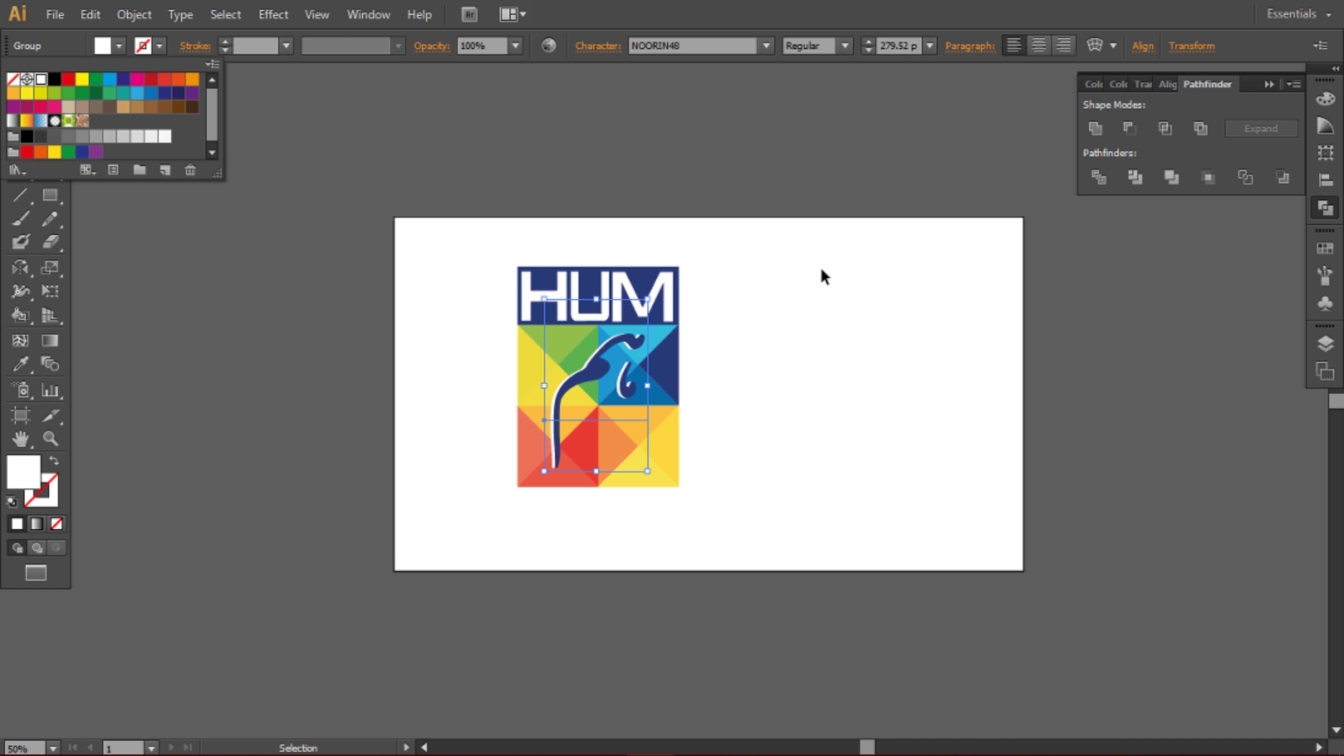
pyautogui.hotkey('ctrl', 'shift', ']')
# - Nudge the white Urdu word slightly up and sideways so the dark blue copy forms a thin shadow behind it
pyautogui.hotkey('ctrl', '+')
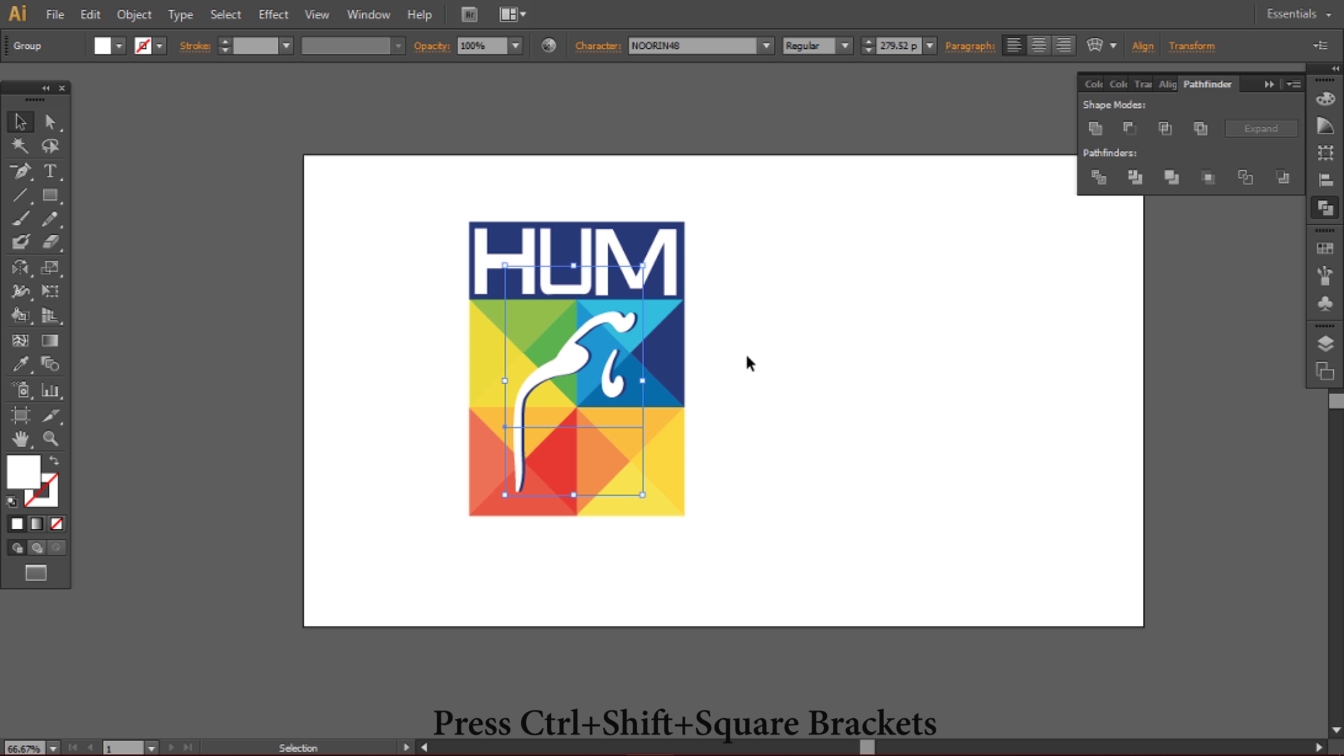
pyautogui.press('Up')
pyautogui.press('Up')
pyautogui.press('Up')
pyautogui.press('Up')
pyautogui.press('Up')
pyautogui.press('Up')
pyautogui.press('Up')
pyautogui.press('Up')
pyautogui.press('Right')
pyautogui.press('Right')
pyautogui.press('Right')
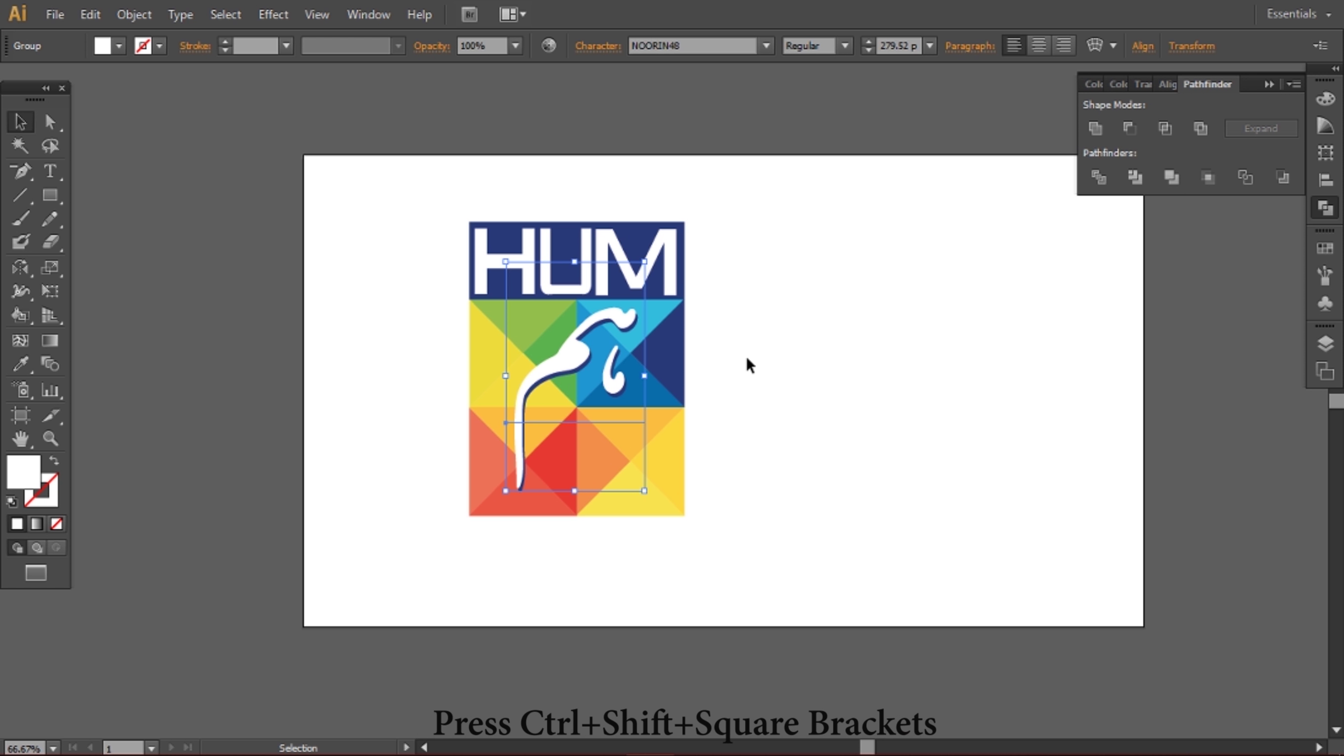
pyautogui.click(771, 352)
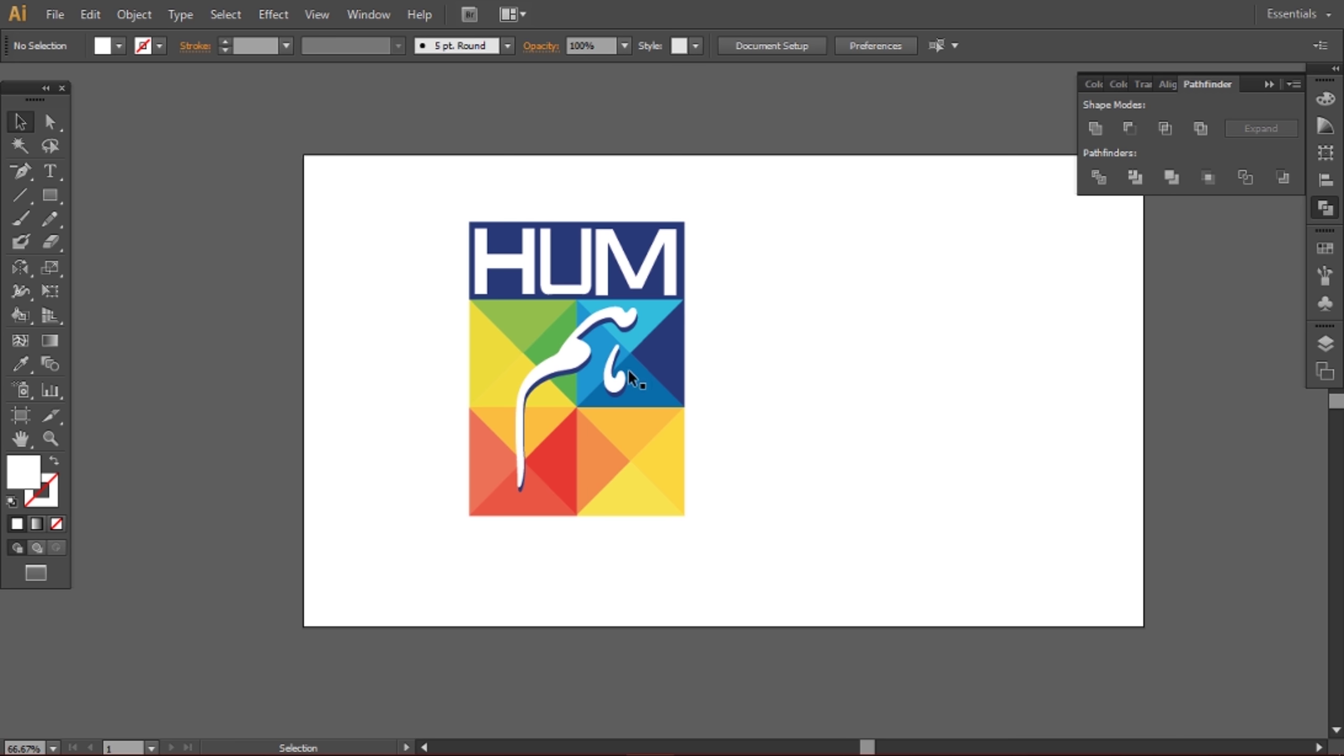
pyautogui.click(569, 375)
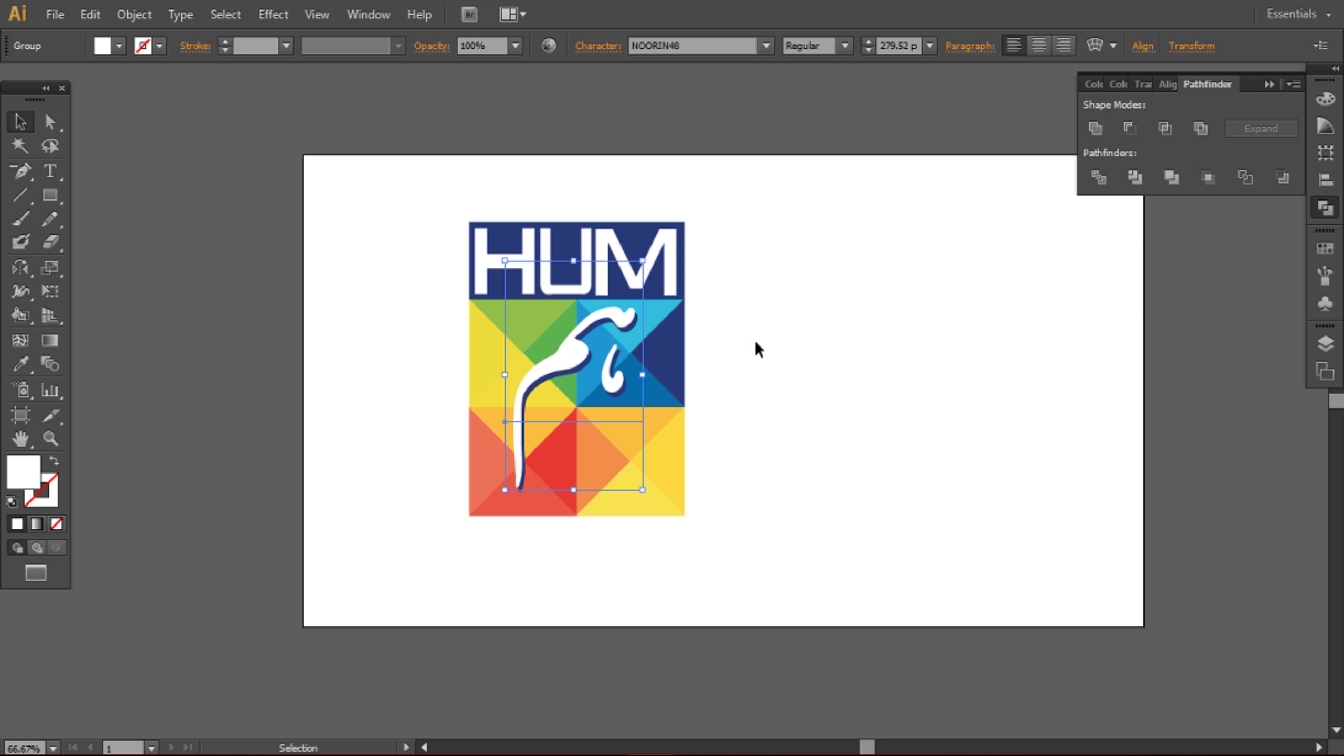
pyautogui.click(783, 331)
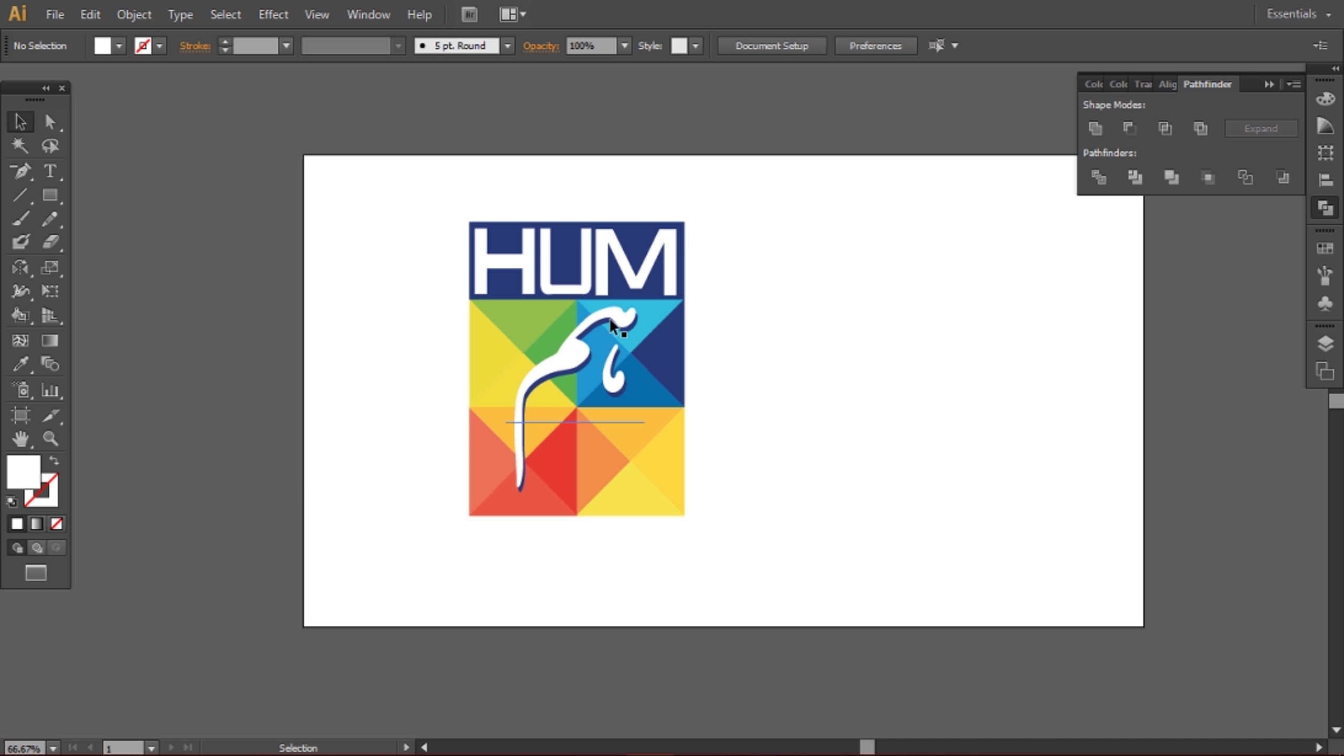
# - Group the whole logo together with both Urdu words
pyautogui.moveTo(397, 210); pyautogui.dragTo(759, 545)
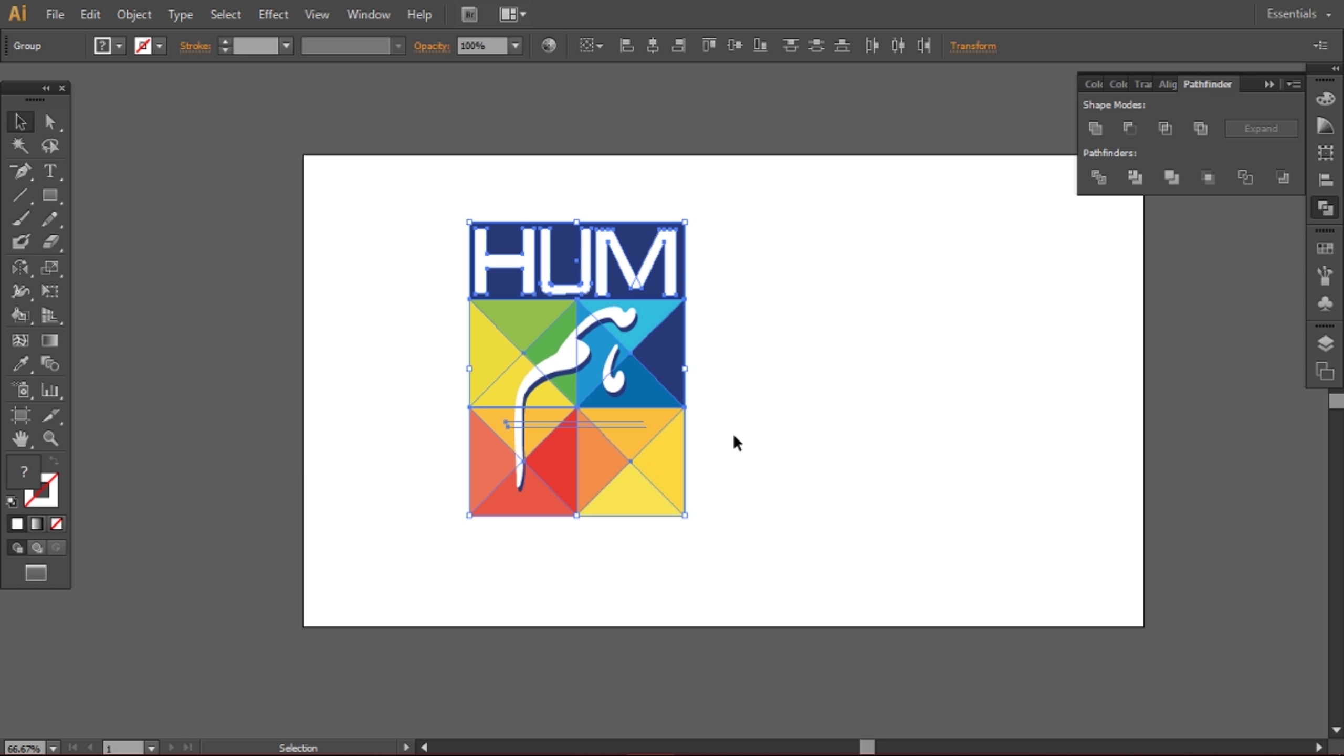
pyautogui.click(796, 355)
pyautogui.moveTo(414, 181); pyautogui.dragTo(746, 545)
pyautogui.rightClick(608, 436)
pyautogui.click(682, 528)
# - Move the grouped logo to the left side of the artboard
pyautogui.moveTo(882, 374); pyautogui.dragTo(545, 363)
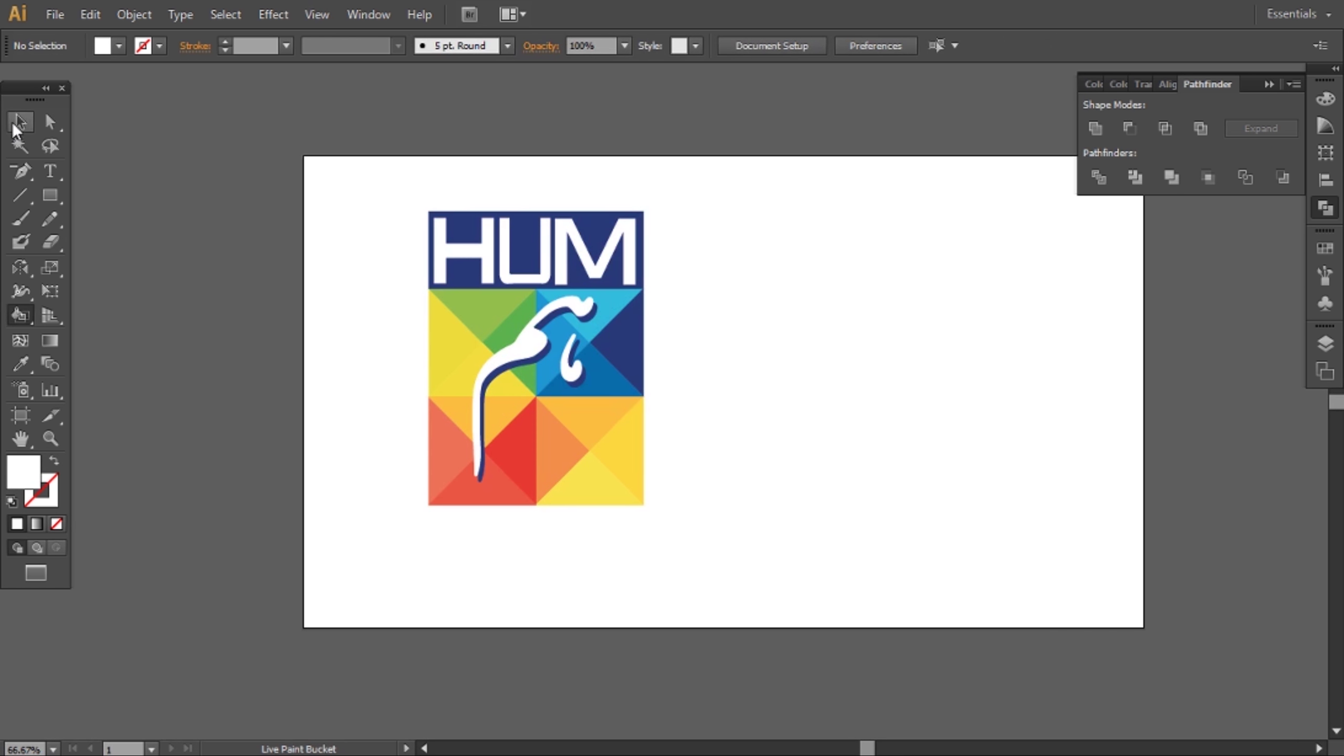
pyautogui.click(20, 121)
pyautogui.click(524, 263)
pyautogui.moveTo(524, 263); pyautogui.dragTo(346, 280)
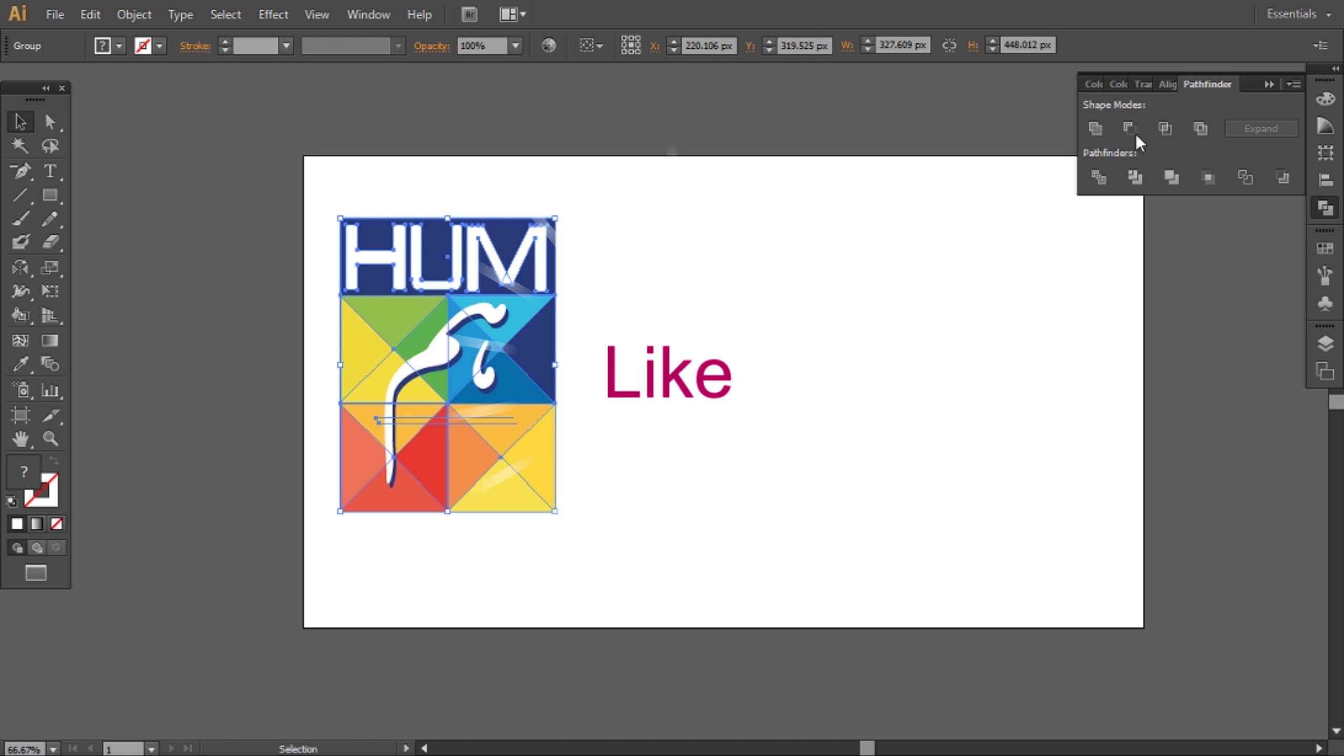
# - Draw a rectangle covering the whole artboard and fill it with magenta
pyautogui.click(1269, 84)
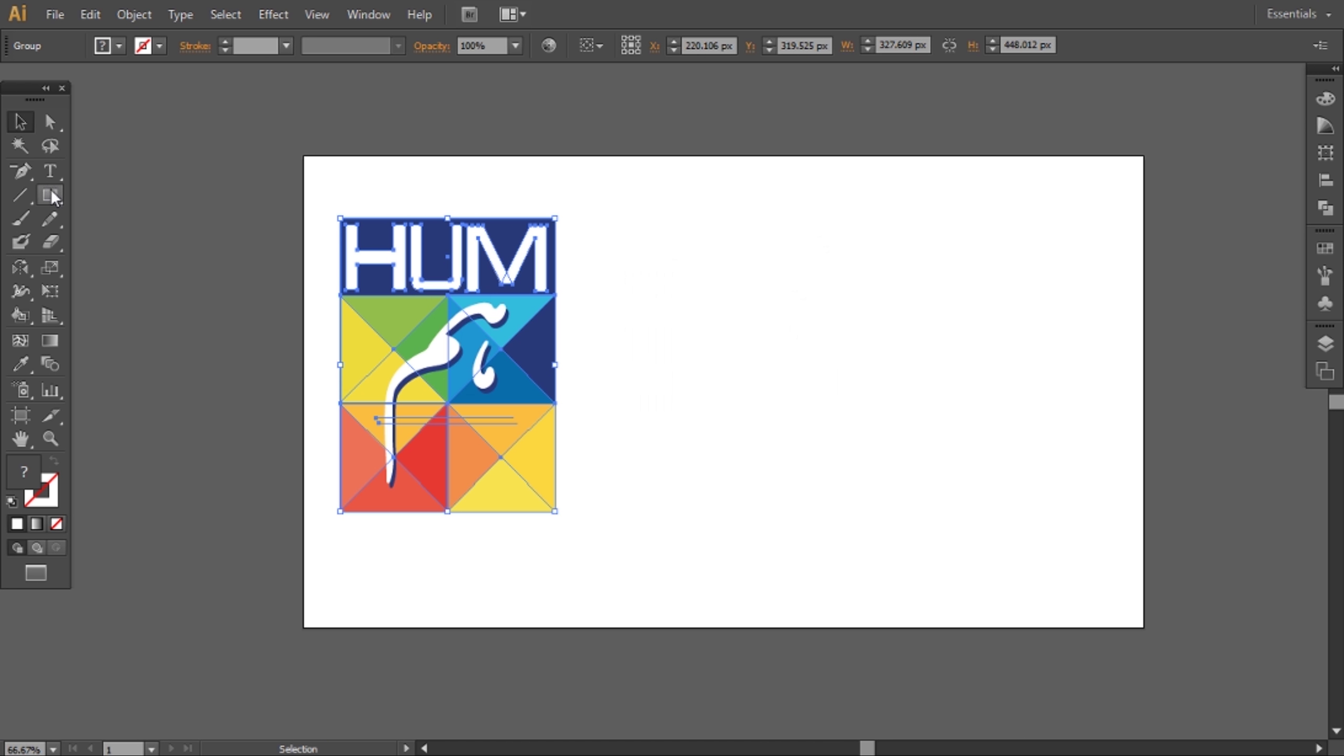
pyautogui.moveTo(302, 156); pyautogui.dragTo(1144, 628)
pyautogui.click(119, 45)
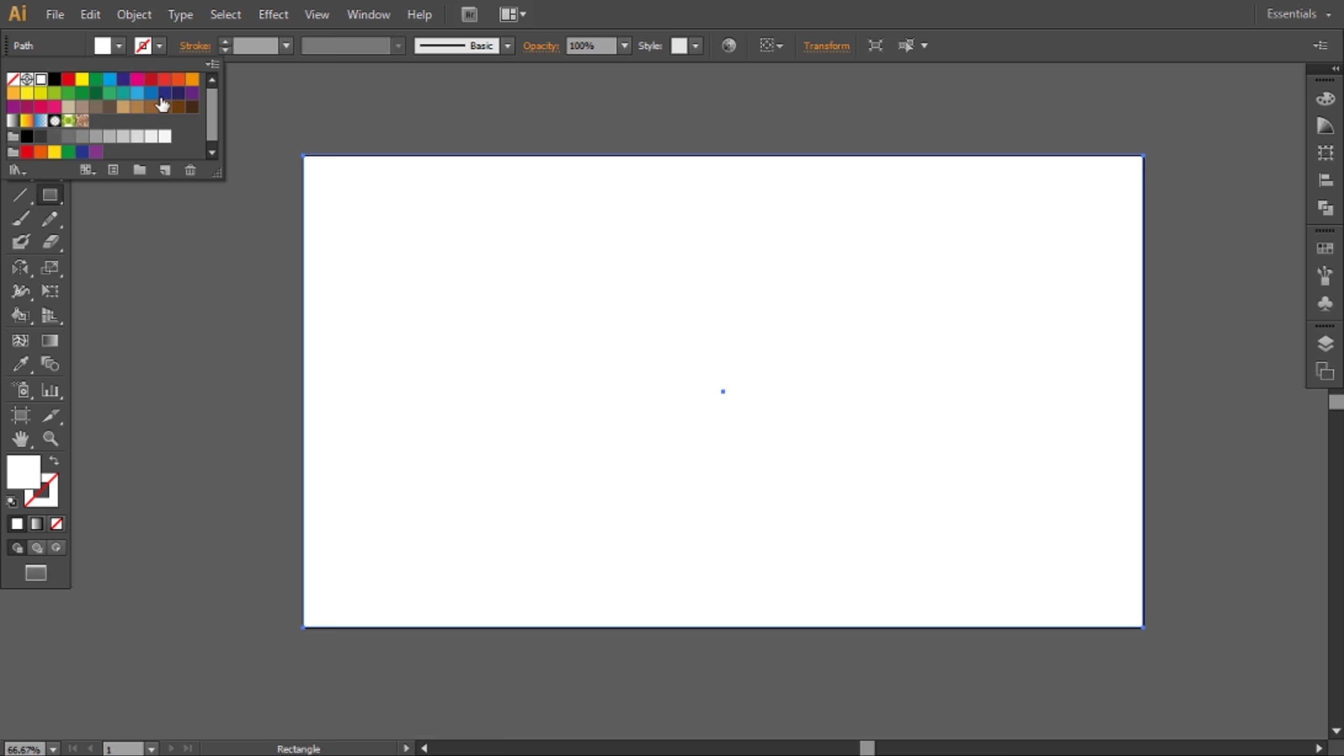
pyautogui.click(132, 79)
# - Give the artboard-sized rectangle a linear gradient that runs from white to purple
pyautogui.doubleClick(50, 340)
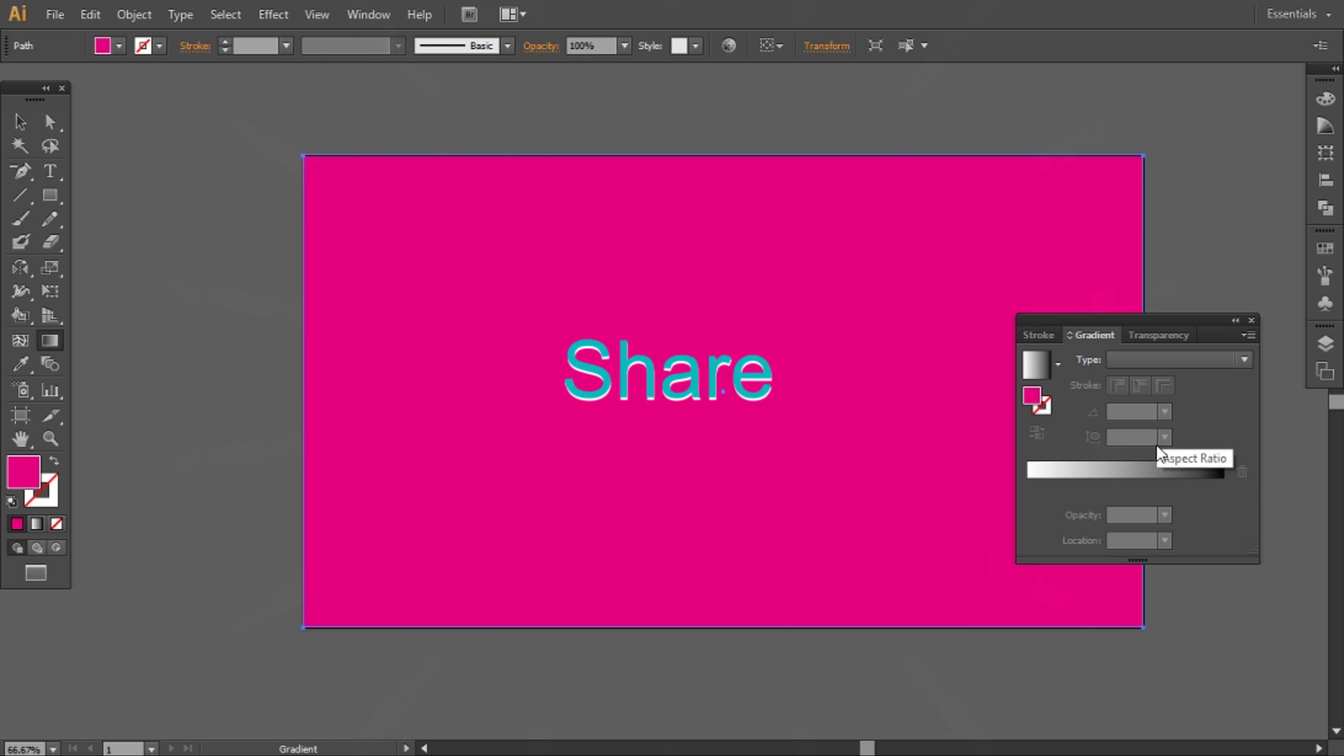
pyautogui.click(1216, 477)
pyautogui.doubleClick(1223, 485)
pyautogui.keyDown('shift'); pyautogui.click(1138, 689); pyautogui.keyUp('shift')
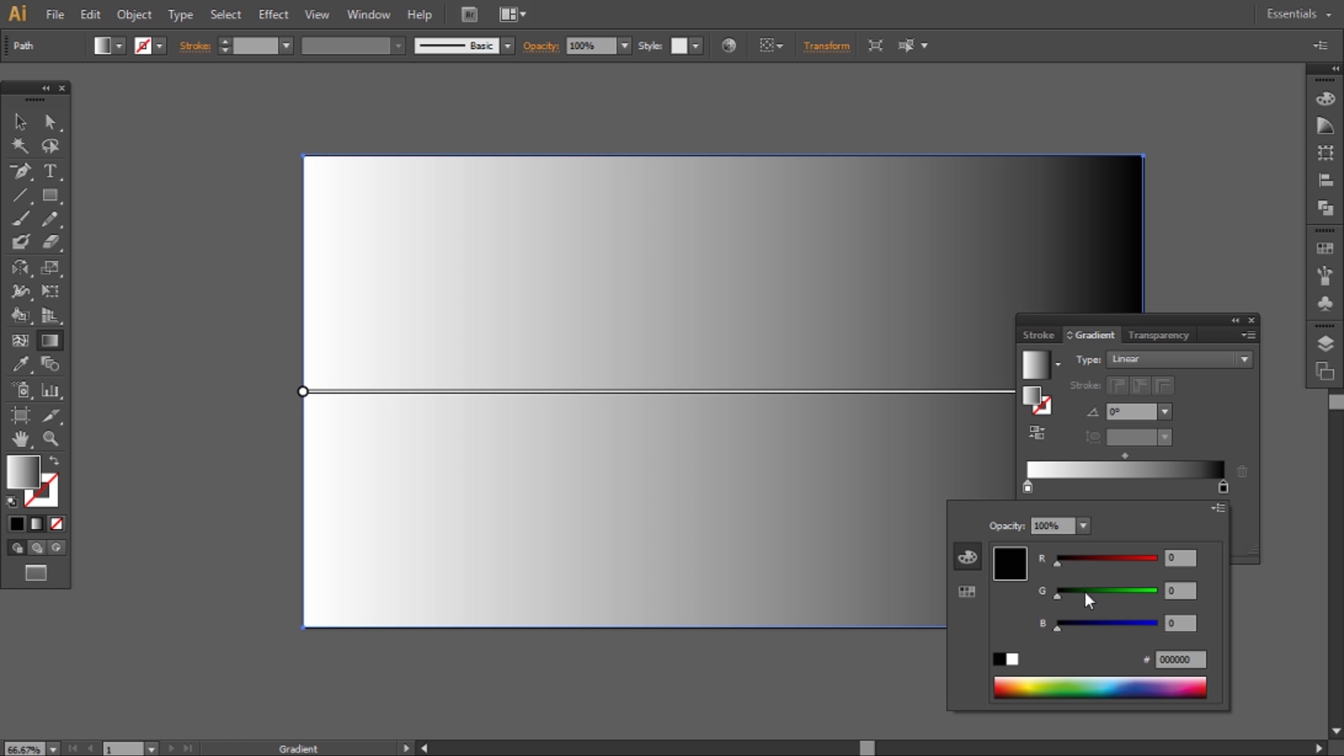
pyautogui.click(1188, 682)
pyautogui.click(1191, 686)
# - Change the rectangle's gradient type to Radial and recolour its outer stop to bright pink
pyautogui.click(1127, 374)
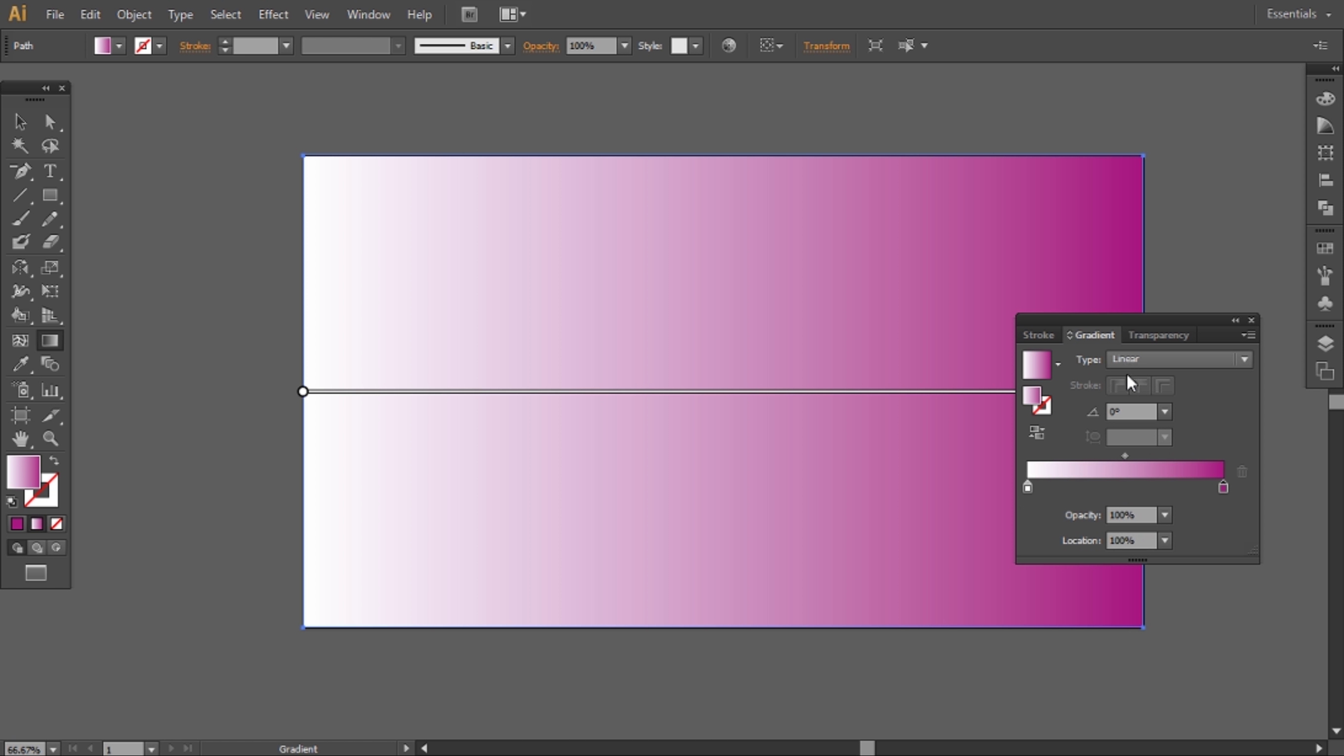
pyautogui.click(1151, 399)
pyautogui.doubleClick(1223, 486)
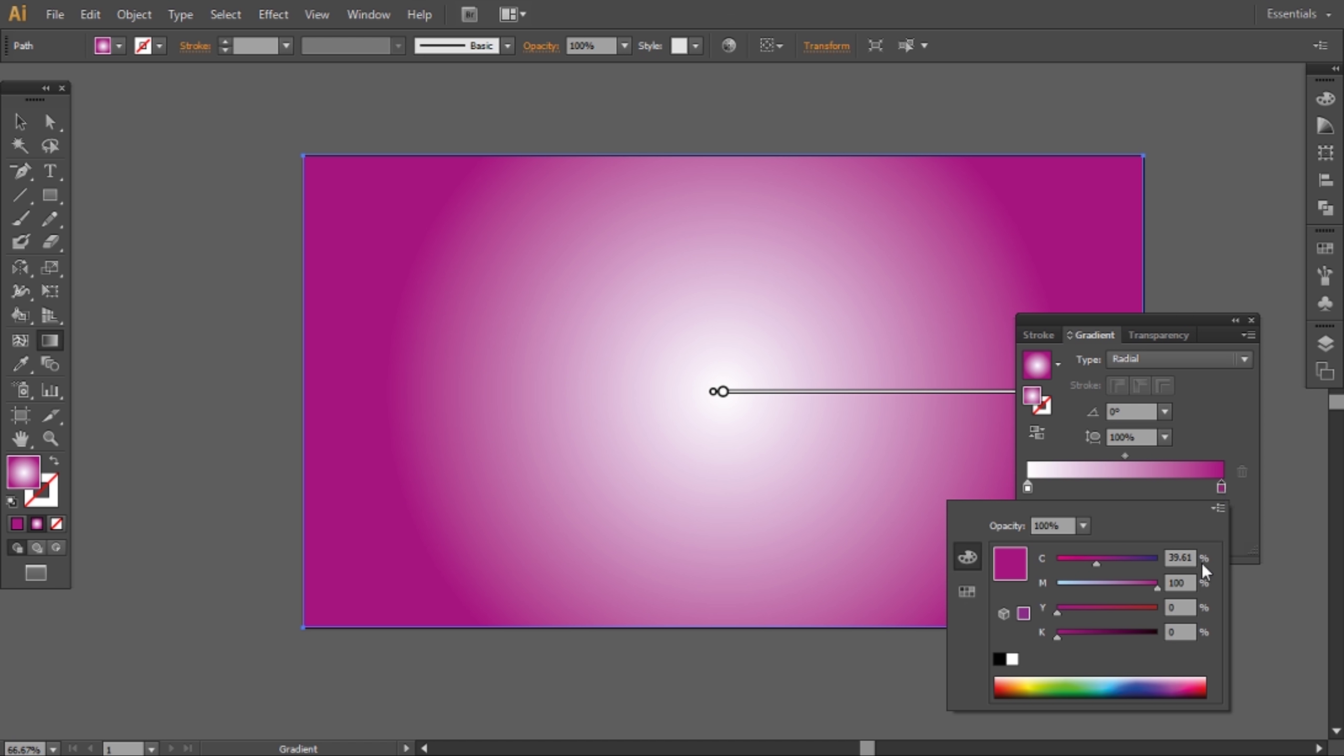
pyautogui.click(1199, 678)
pyautogui.click(1194, 685)
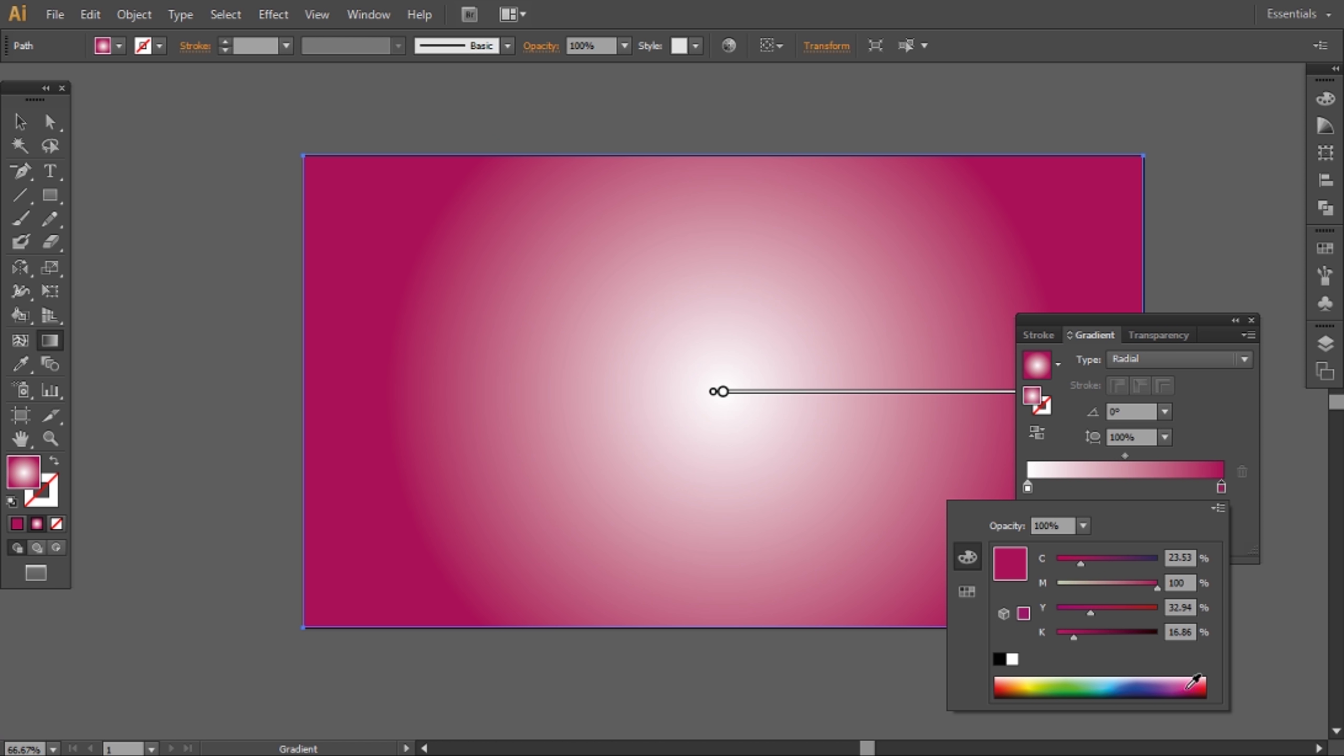
pyautogui.moveTo(1194, 682); pyautogui.dragTo(1196, 670)
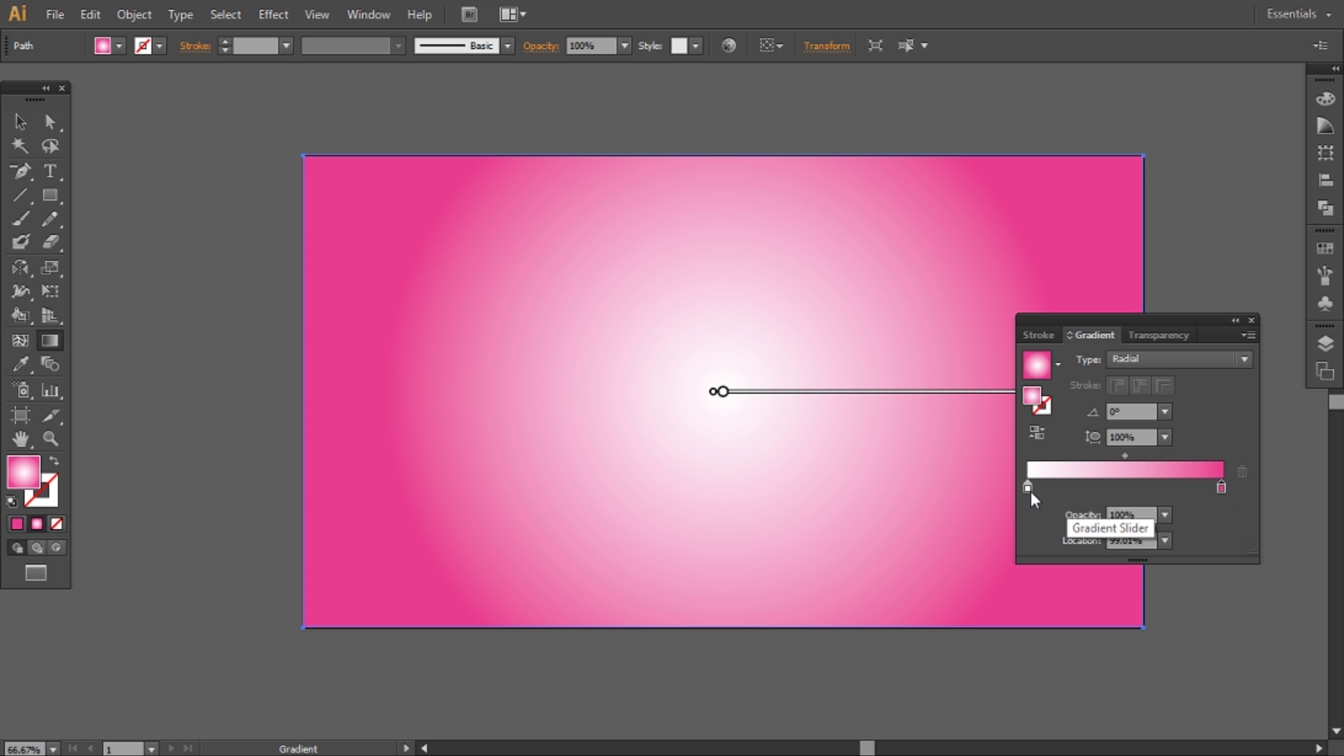
# - Set the gradient's centre stop to blue-violet 554898 using RGB values, and close the gradient settings
pyautogui.doubleClick(1030, 489)
pyautogui.click(1219, 508)
pyautogui.click(1194, 536)
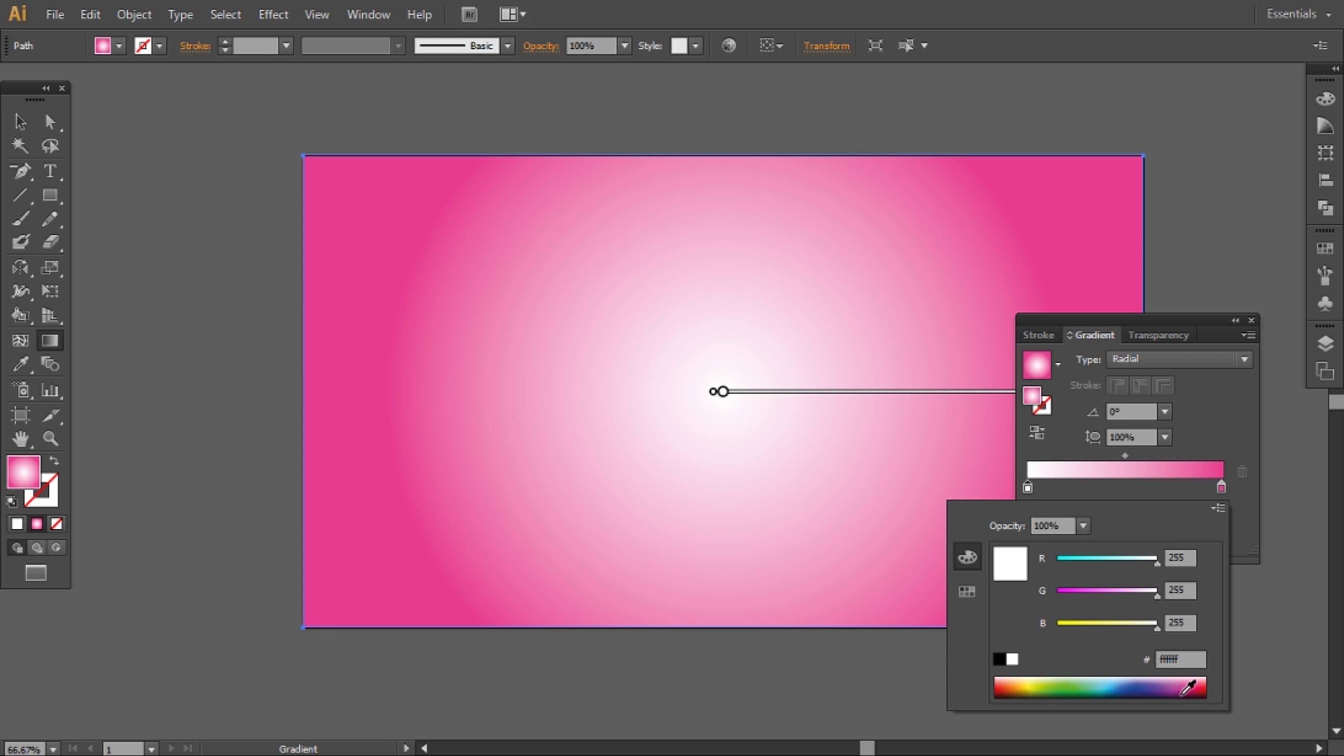
pyautogui.click(1191, 683)
pyautogui.moveTo(1170, 674); pyautogui.dragTo(1146, 682)
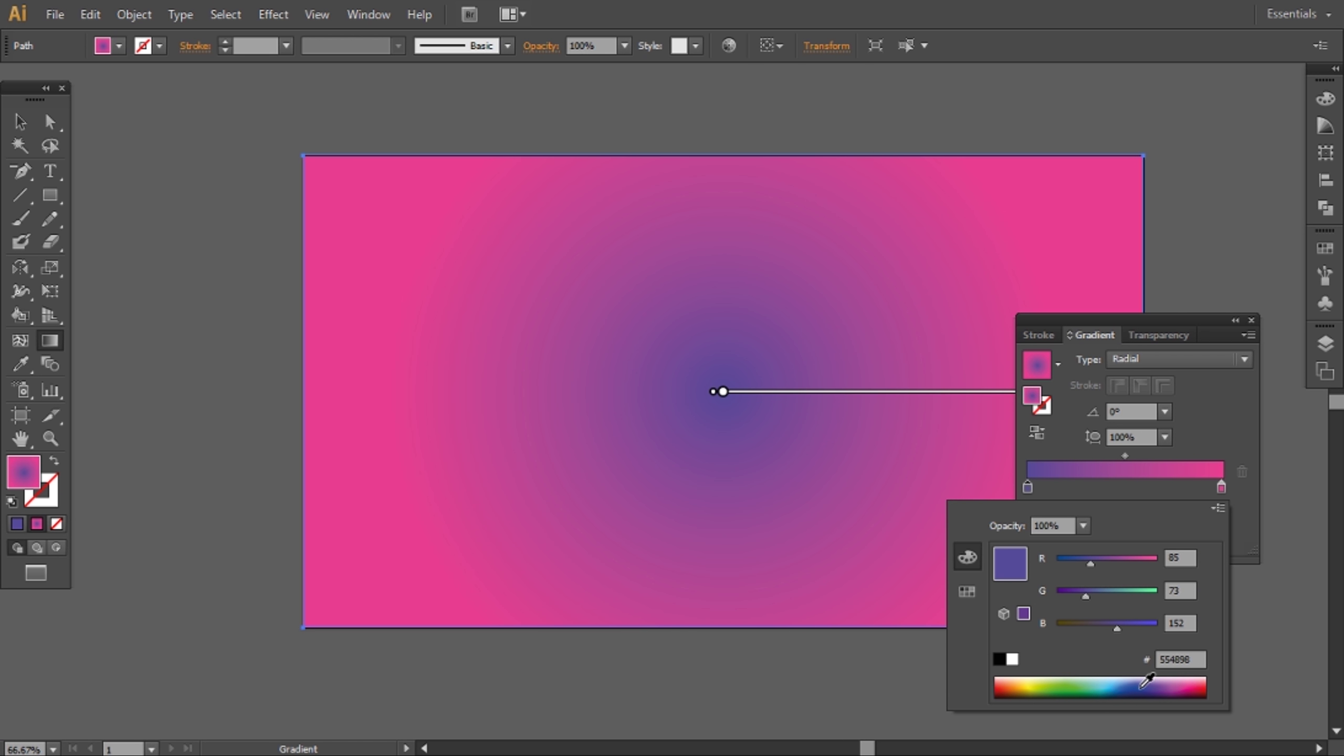
pyautogui.click(1252, 319)
pyautogui.click(1251, 319)
# - Send the pink and violet gradient rectangle to the back, behind the grouped logo
pyautogui.press('v')
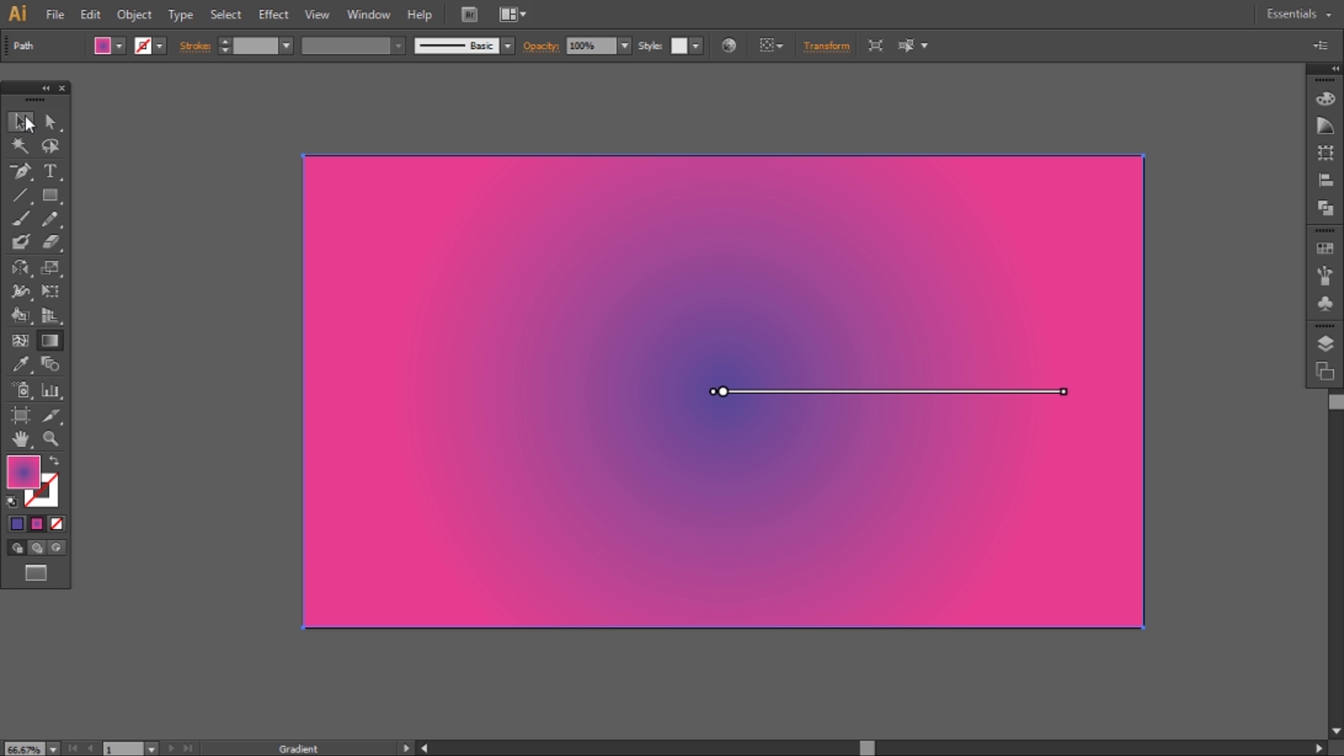
pyautogui.hotkey('ctrl', 'shift', 'a')
pyautogui.click(441, 281)
pyautogui.hotkey('ctrl', 'shift', '[')
# - Move the logo slightly down and make two copies of it to form a row of three logos
pyautogui.click(461, 332)
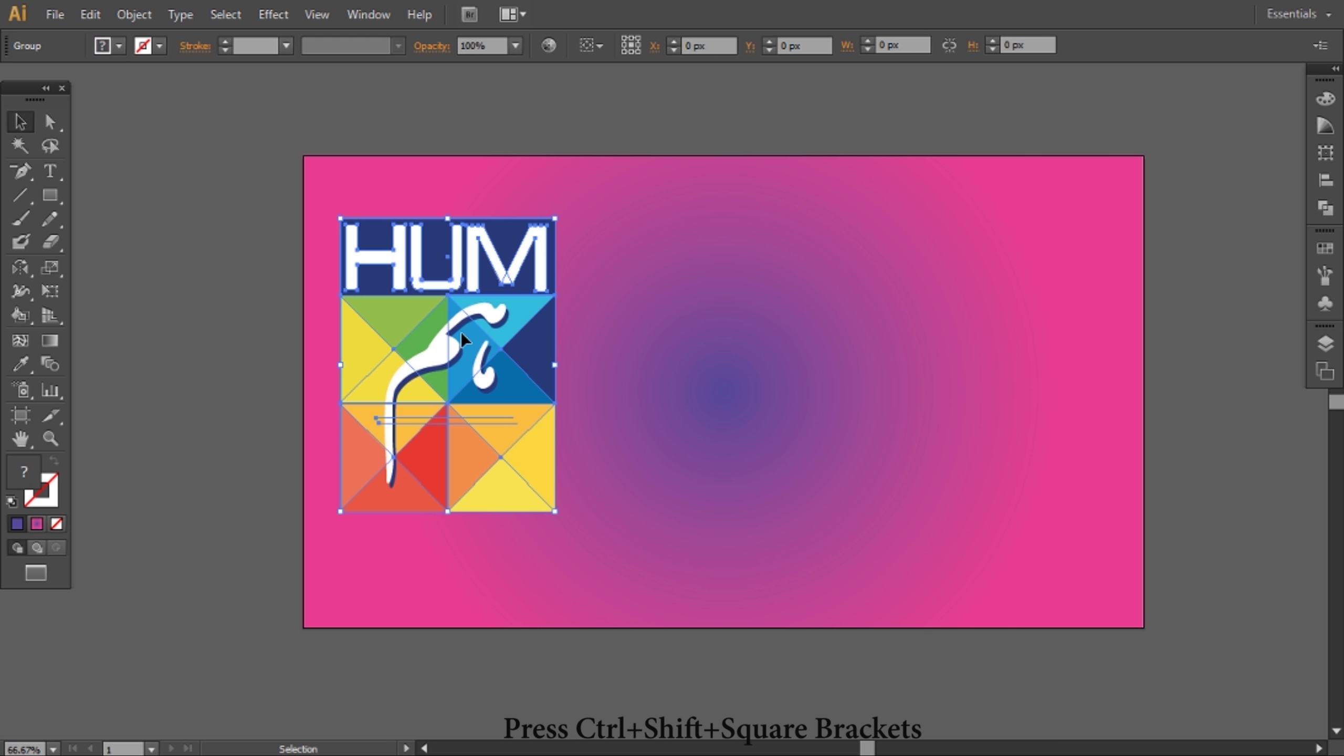
pyautogui.moveTo(461, 332)
pyautogui.mouseDown()
pyautogui.moveTo(460, 386)
pyautogui.moveTo(490, 286)
pyautogui.moveTo(480, 315)
pyautogui.mouseUp()
pyautogui.hotkey('ctrl', 'shift', 'a')
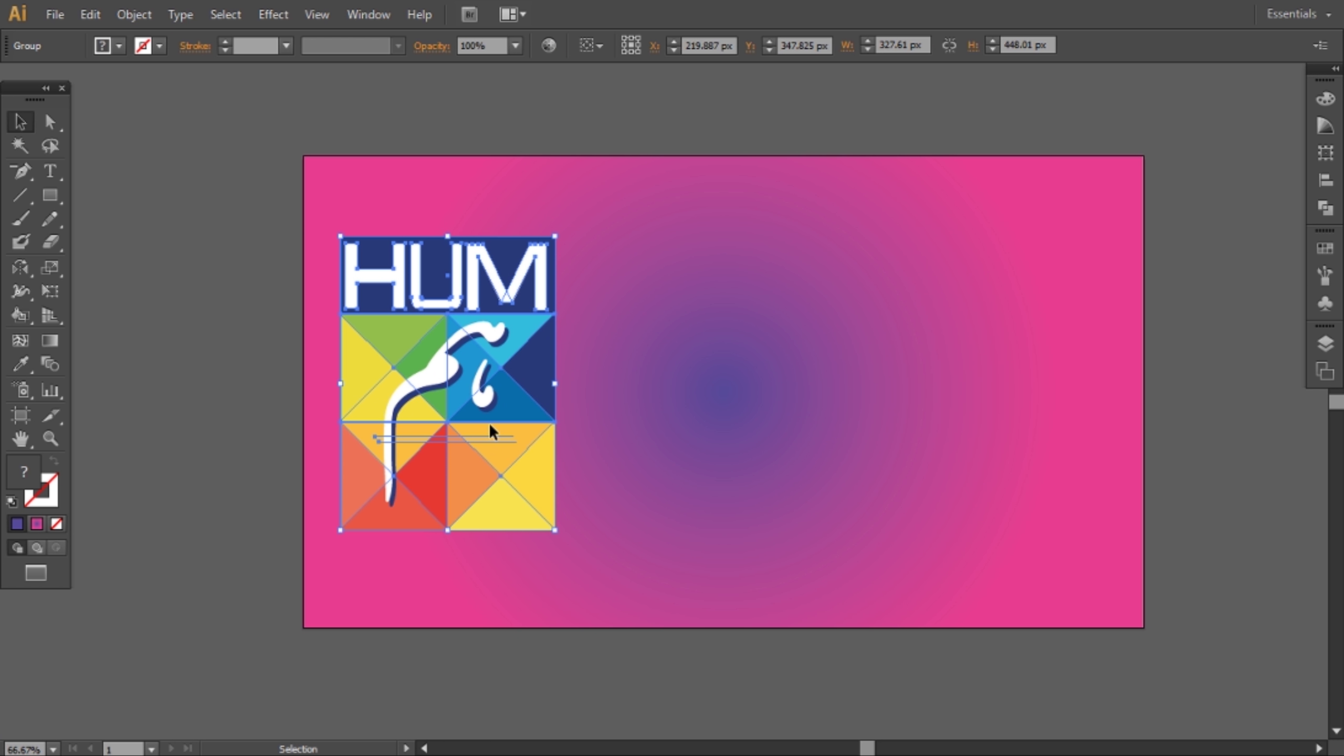
pyautogui.moveTo(491, 426); pyautogui.dragTo(1058, 423)
# - Select the gradient background and open the Borders_Frames brush library for its outline
pyautogui.click(1138, 239)
pyautogui.moveTo(168, 333); pyautogui.dragTo(328, 132)
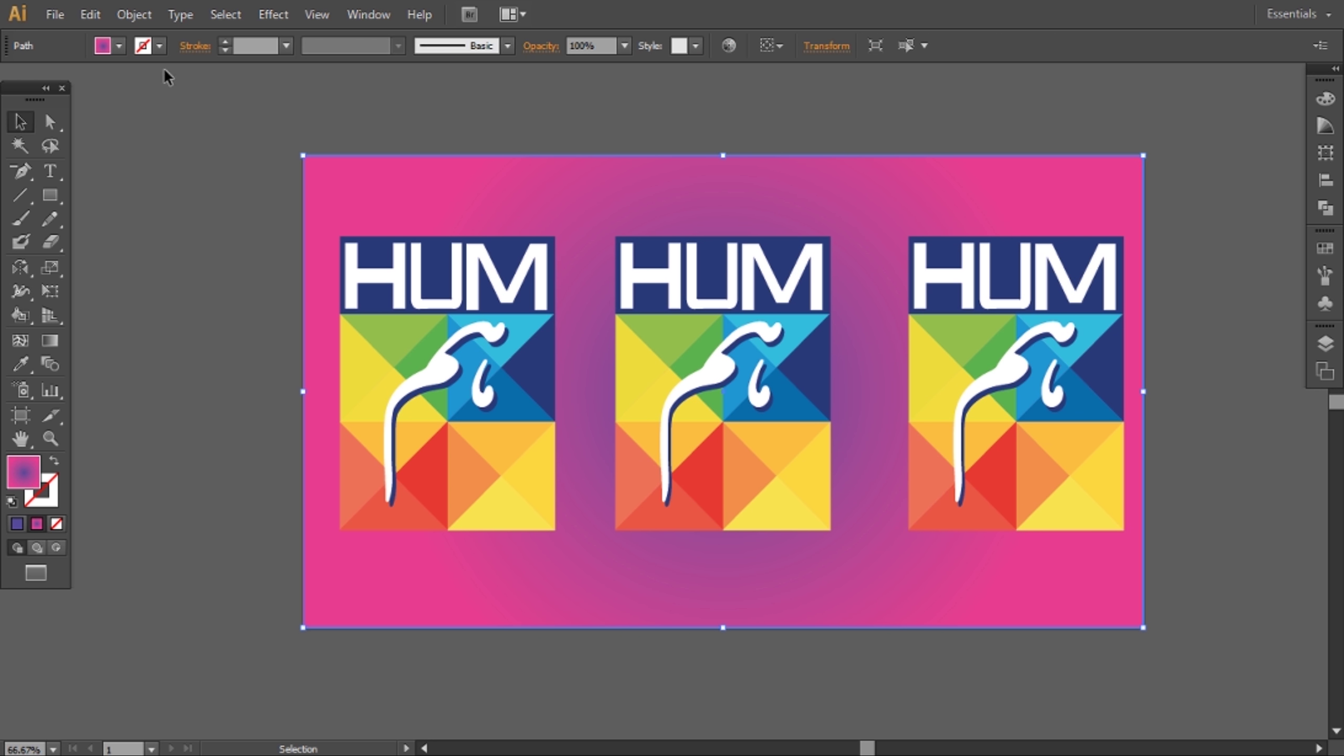
pyautogui.click(286, 14)
pyautogui.moveTo(244, 15)
pyautogui.click(508, 47)
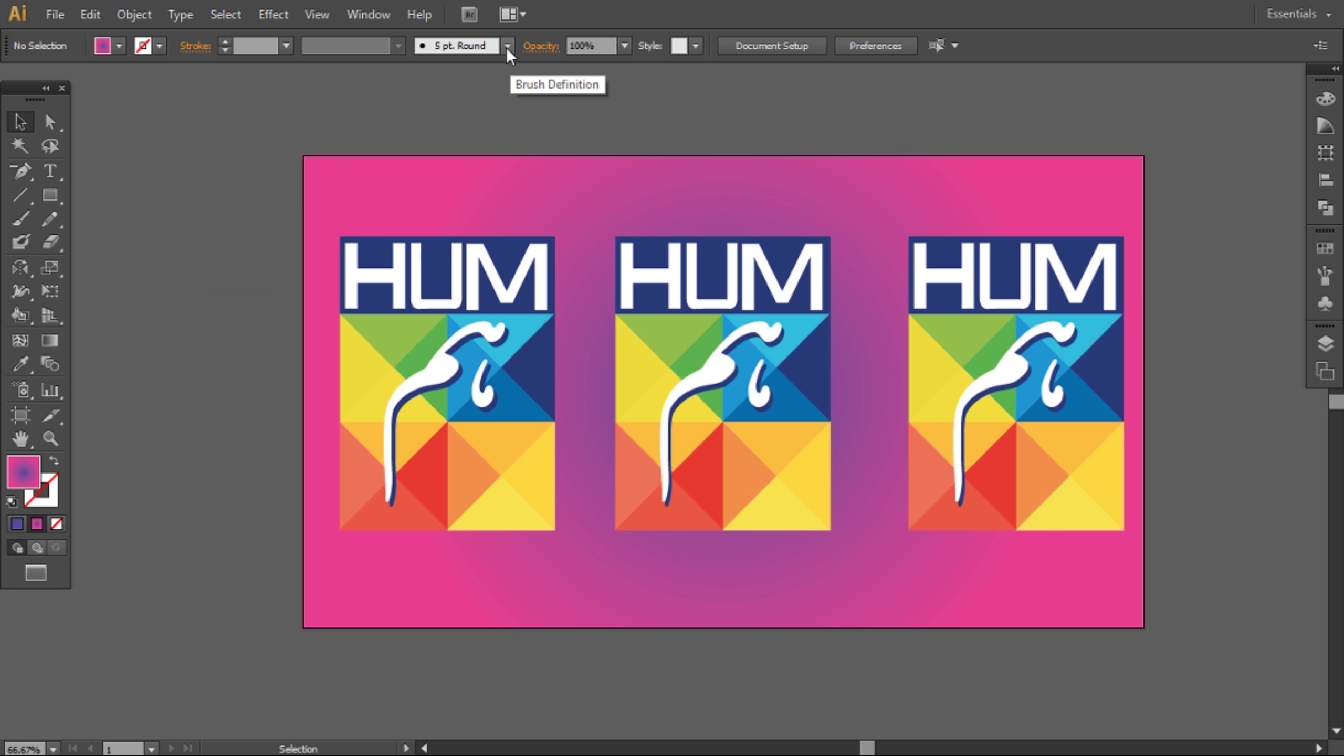
pyautogui.click(505, 45)
pyautogui.click(505, 64)
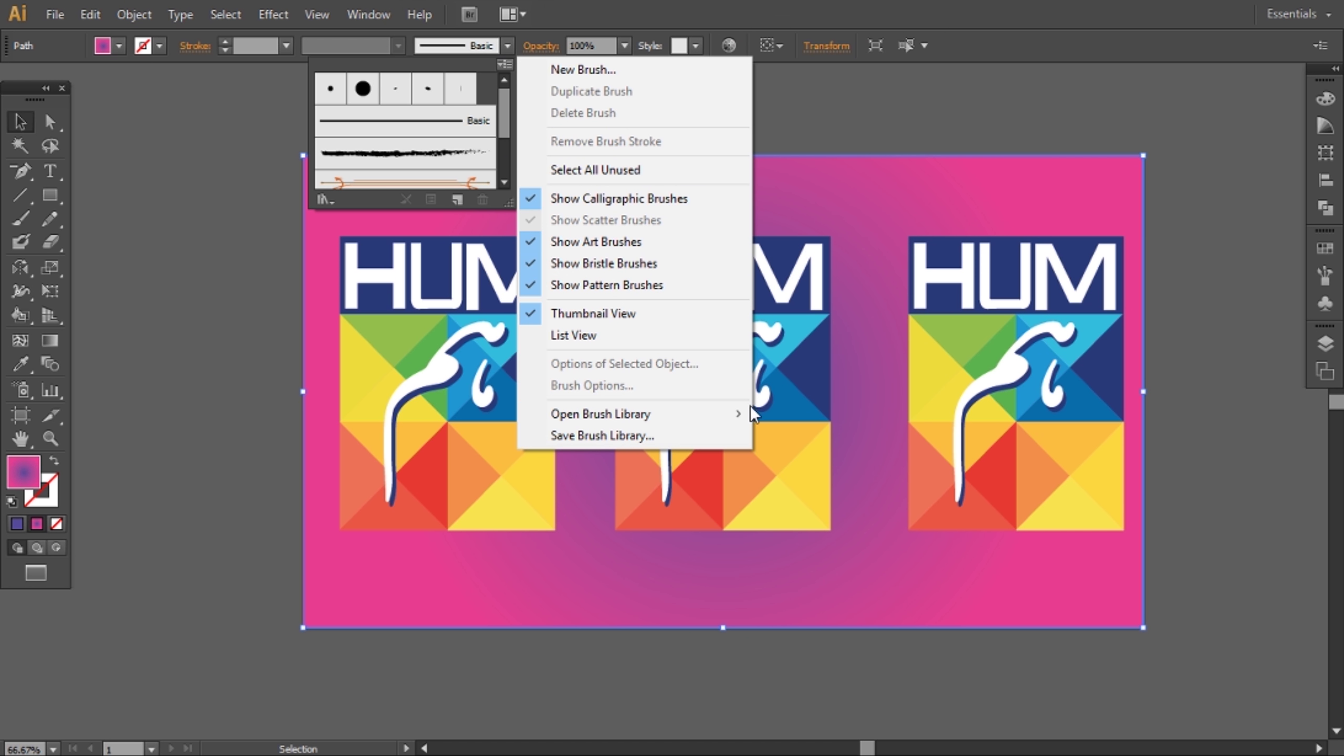
pyautogui.moveTo(730, 413)
pyautogui.moveTo(873, 456)
pyautogui.click(990, 500)
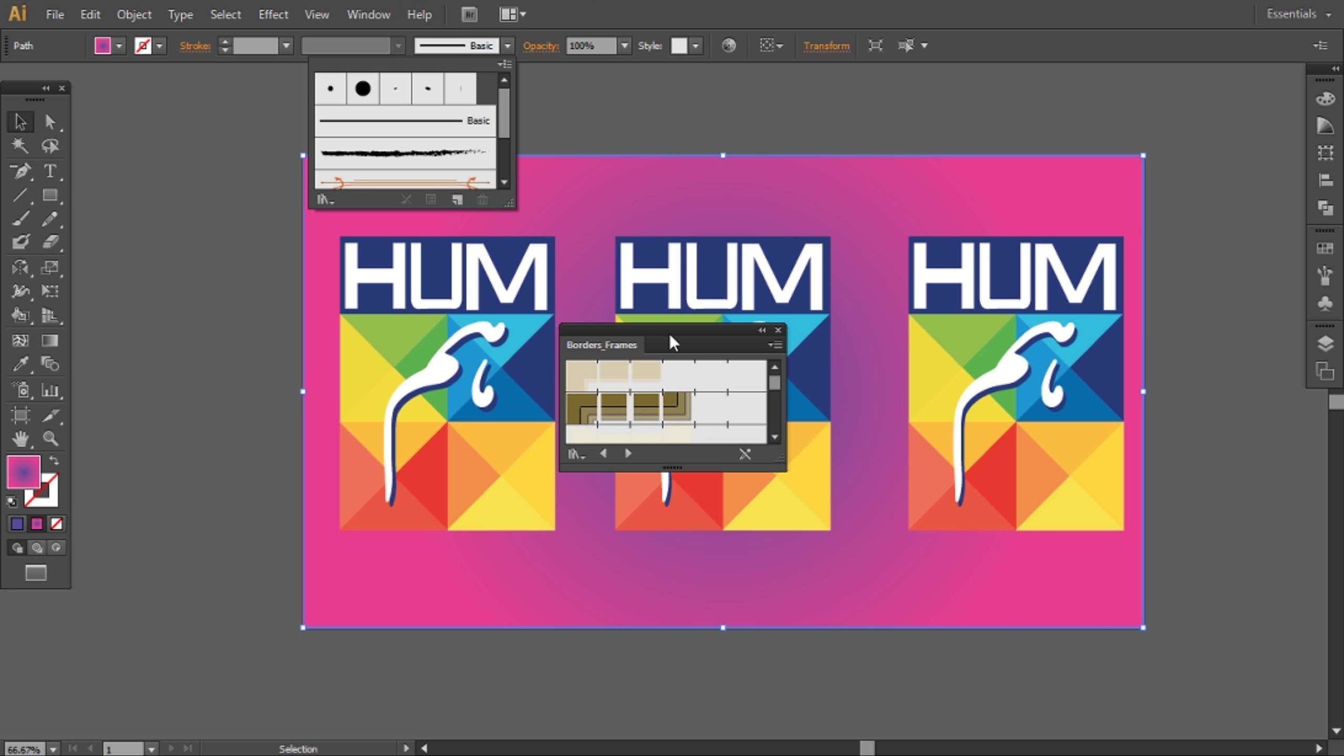
# - Try several Borders_Decorative brushes on the background's outline and apply the blue, purple and white block border
pyautogui.click(603, 454)
pyautogui.click(628, 409)
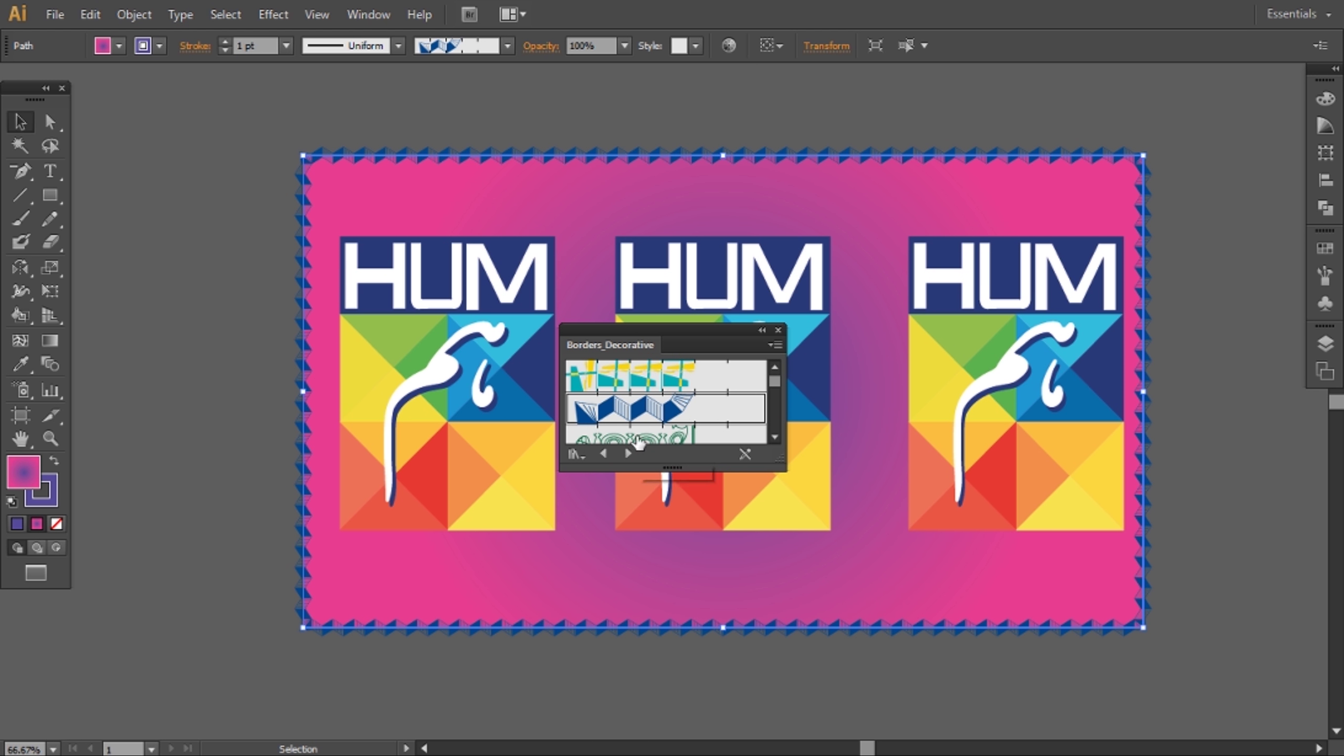
pyautogui.click(639, 443)
pyautogui.scroll(-1, 643, 424)
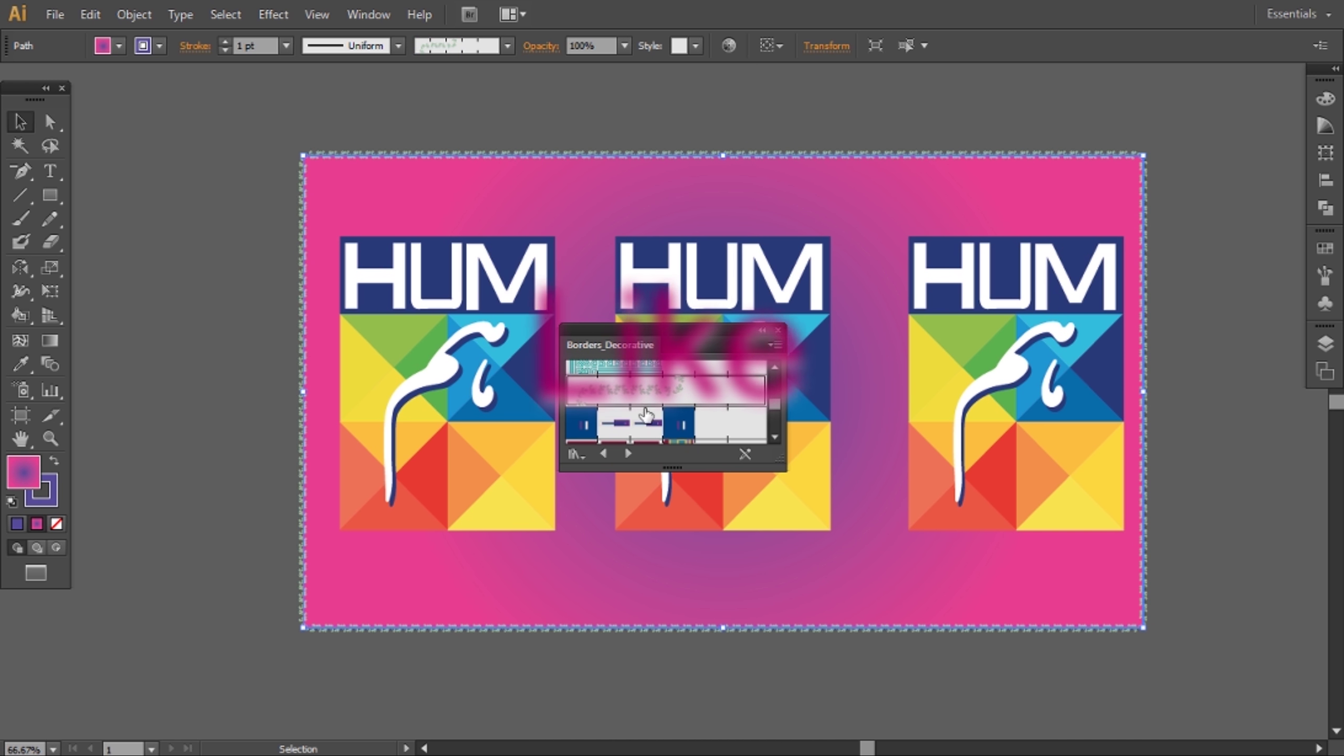
pyautogui.click(646, 421)
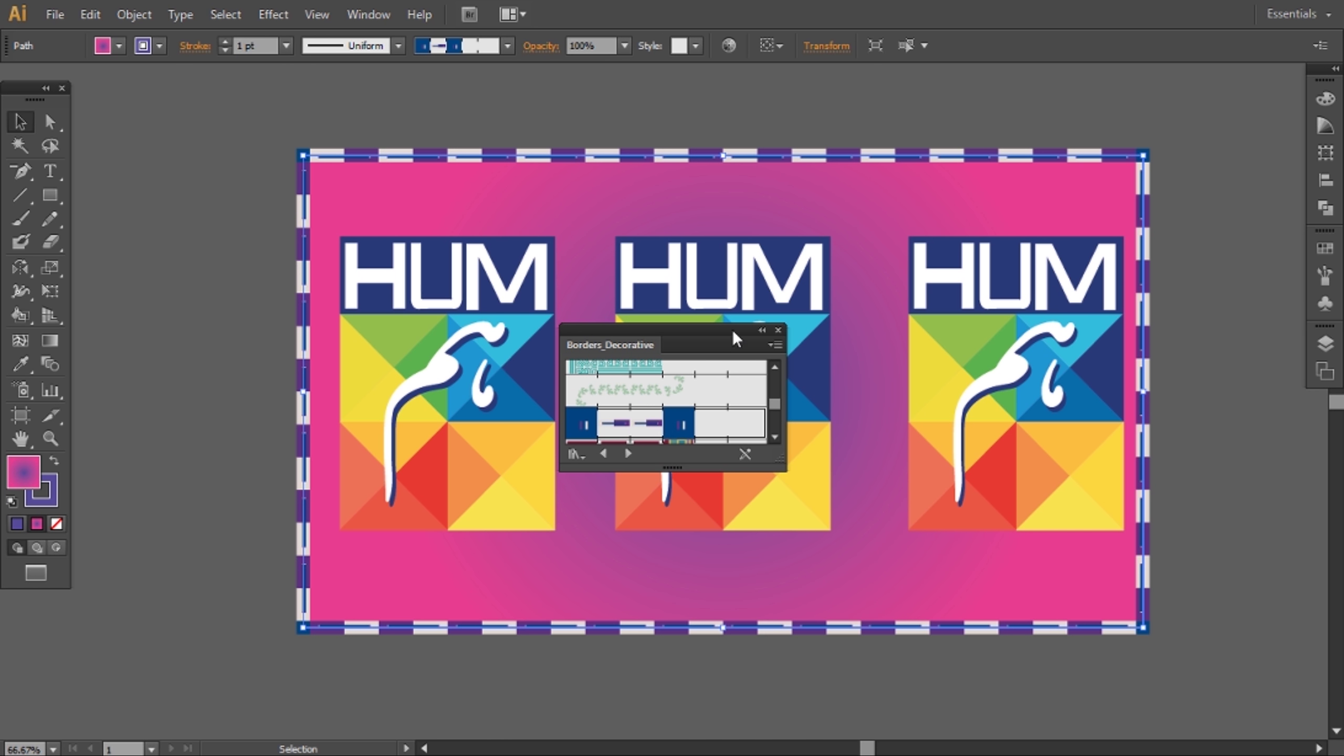
pyautogui.moveTo(733, 330); pyautogui.dragTo(987, 172)
pyautogui.click(1008, 180)
pyautogui.click(221, 168)
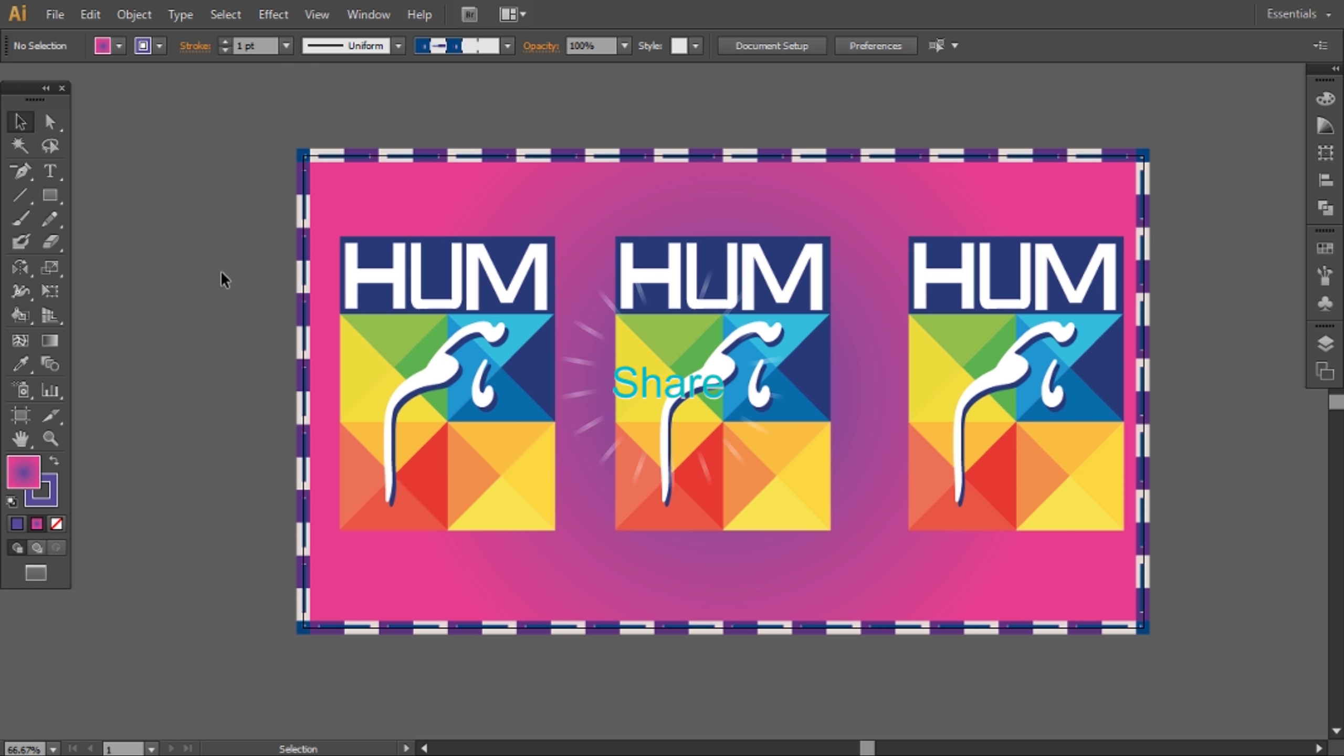
# - Try to reduce the height of the whole left logo group
pyautogui.click(479, 249)
pyautogui.rightClick(480, 246)
pyautogui.click(518, 215)
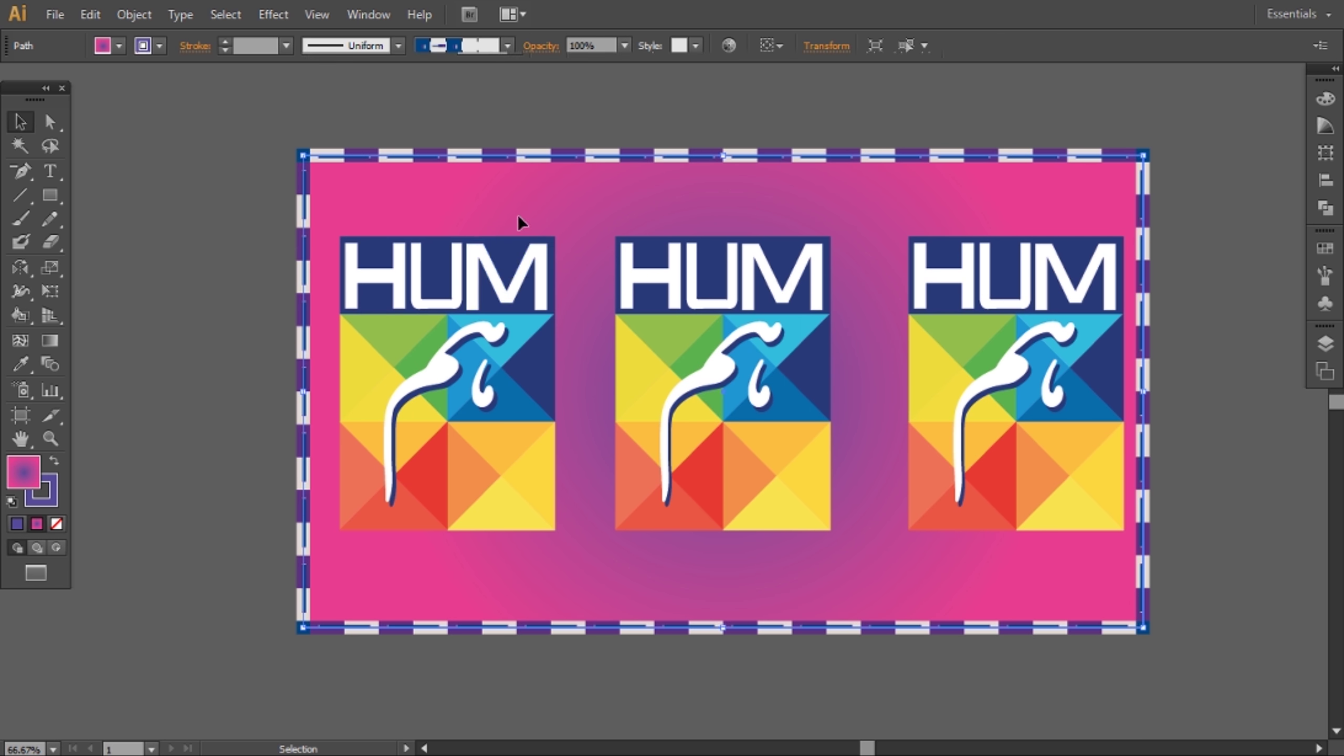
pyautogui.click(476, 244)
pyautogui.moveTo(447, 237); pyautogui.dragTo(449, 259)
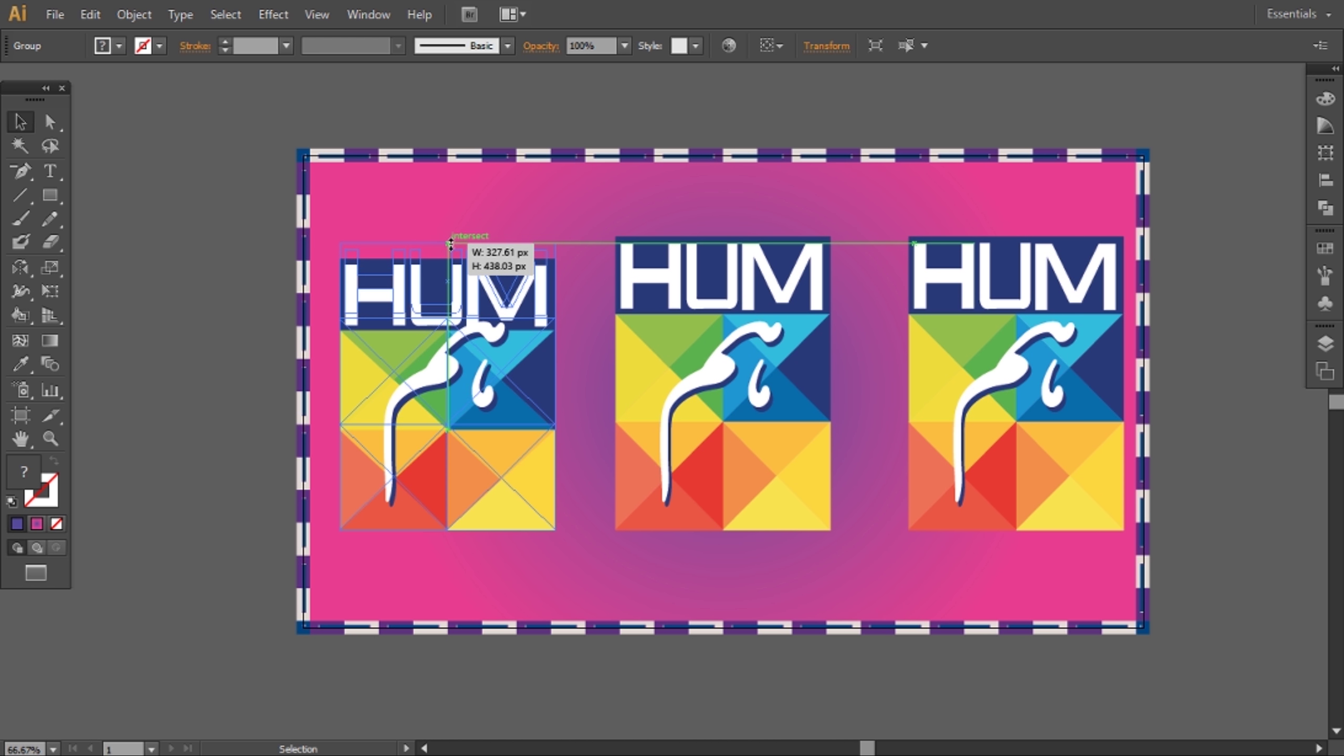
pyautogui.hotkey('ctrl', 'z')
pyautogui.hotkey('ctrl', 'z')
# - Ungroup the left logo, including its nested group, so its parts can be edited separately
pyautogui.rightClick(460, 272)
pyautogui.click(540, 240)
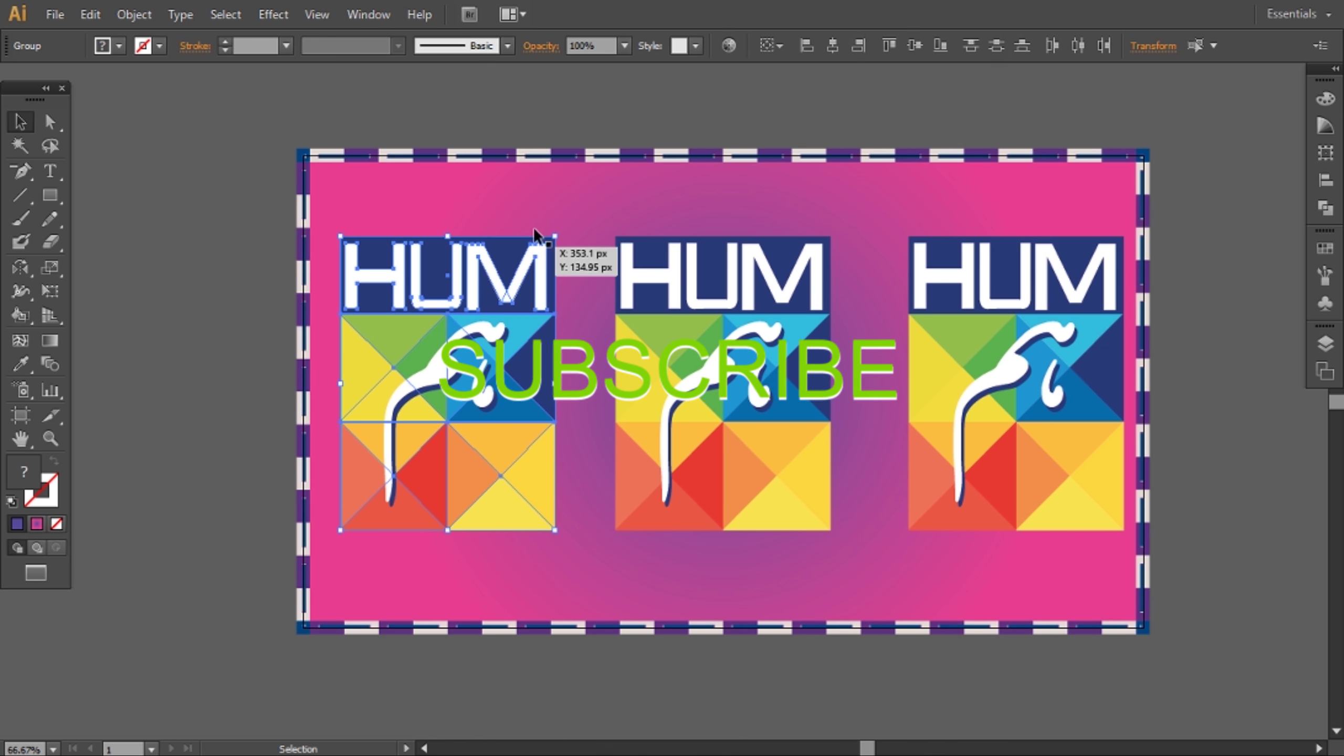
pyautogui.click(510, 238)
pyautogui.click(479, 246)
pyautogui.rightClick(491, 261)
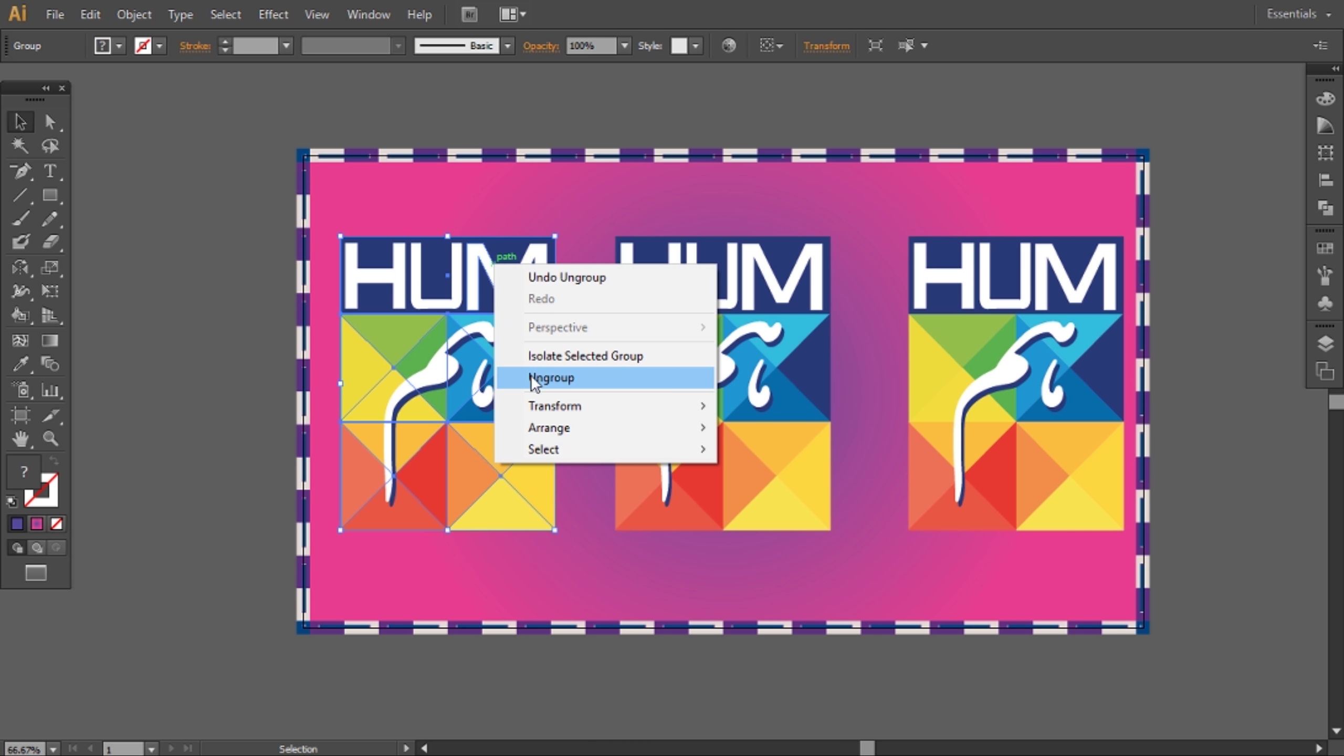
pyautogui.click(531, 375)
pyautogui.click(544, 201)
# - Reduce the heights of the left logo's navy rectangle and white HUM lettering from their upper edges
pyautogui.click(494, 248)
pyautogui.moveTo(448, 240); pyautogui.dragTo(449, 246)
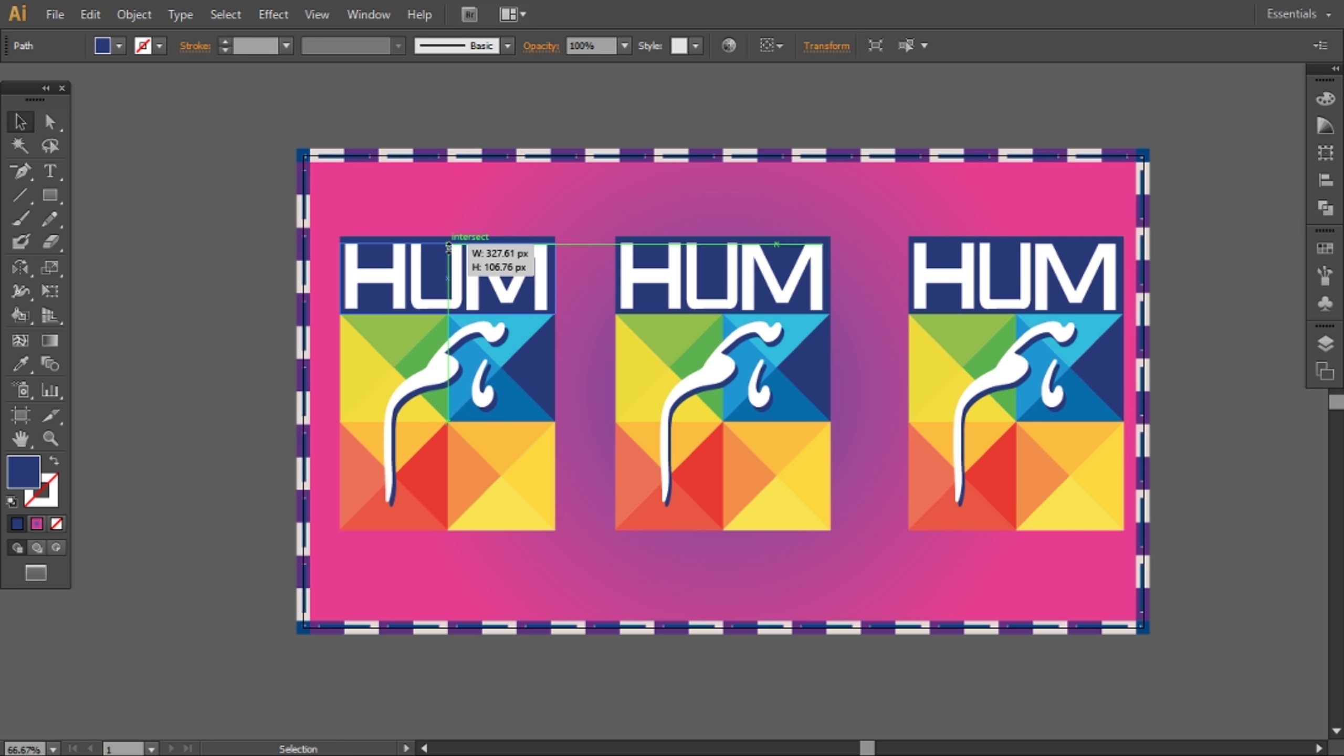
pyautogui.click(489, 267)
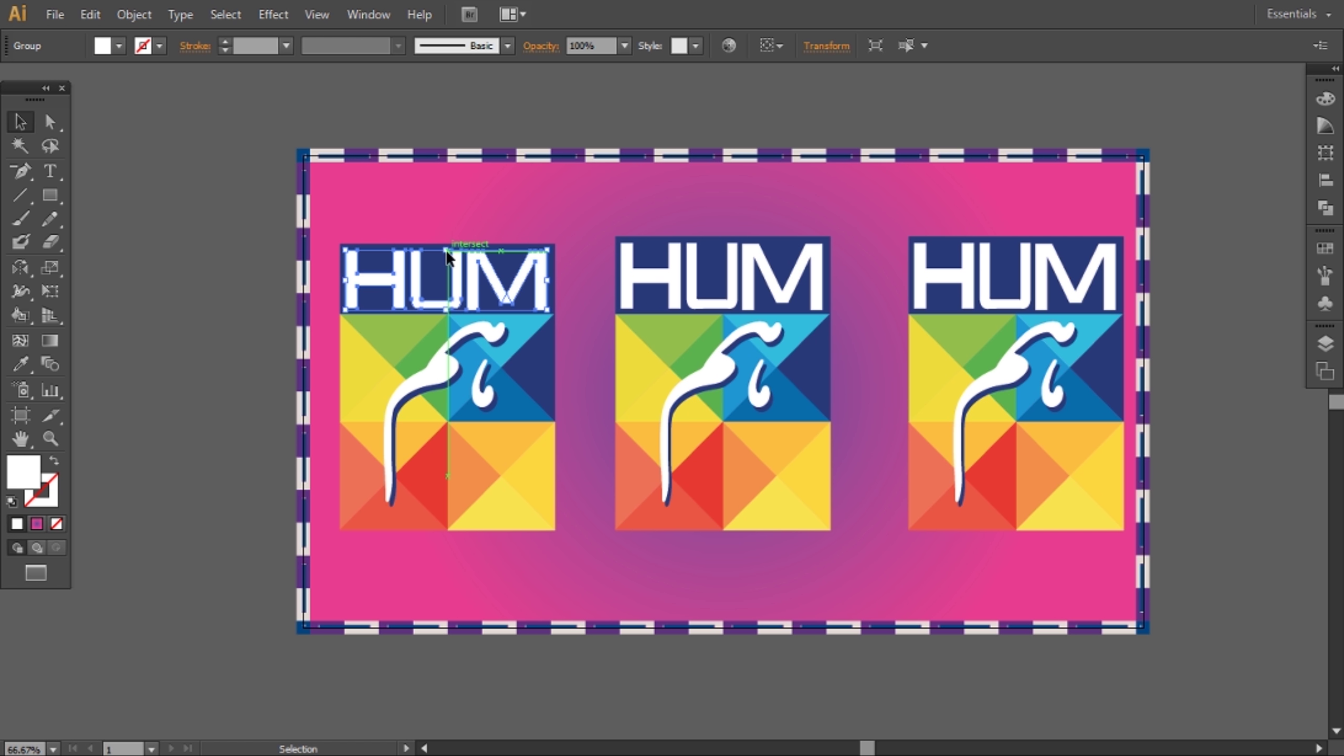
pyautogui.moveTo(445, 250); pyautogui.dragTo(447, 260)
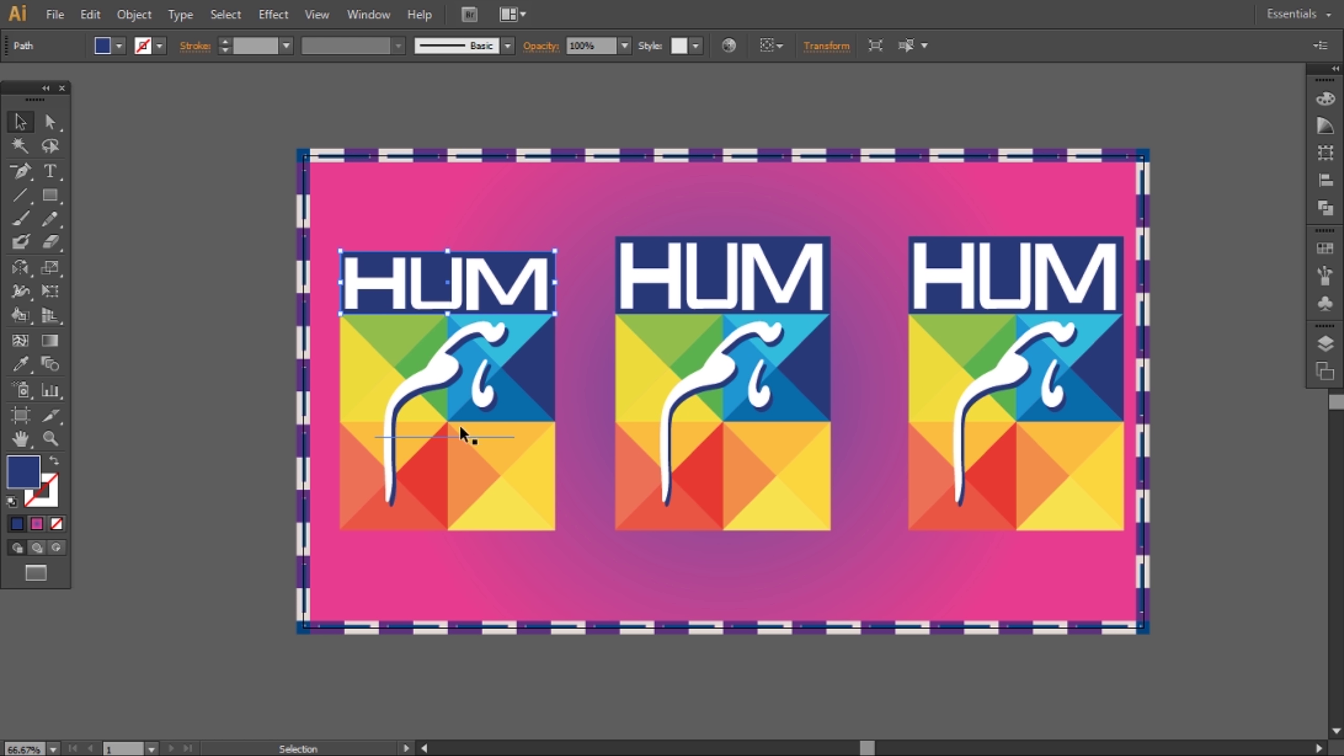
pyautogui.click(475, 221)
# - Delete the middle and right copies of the logo
pyautogui.click(721, 300)
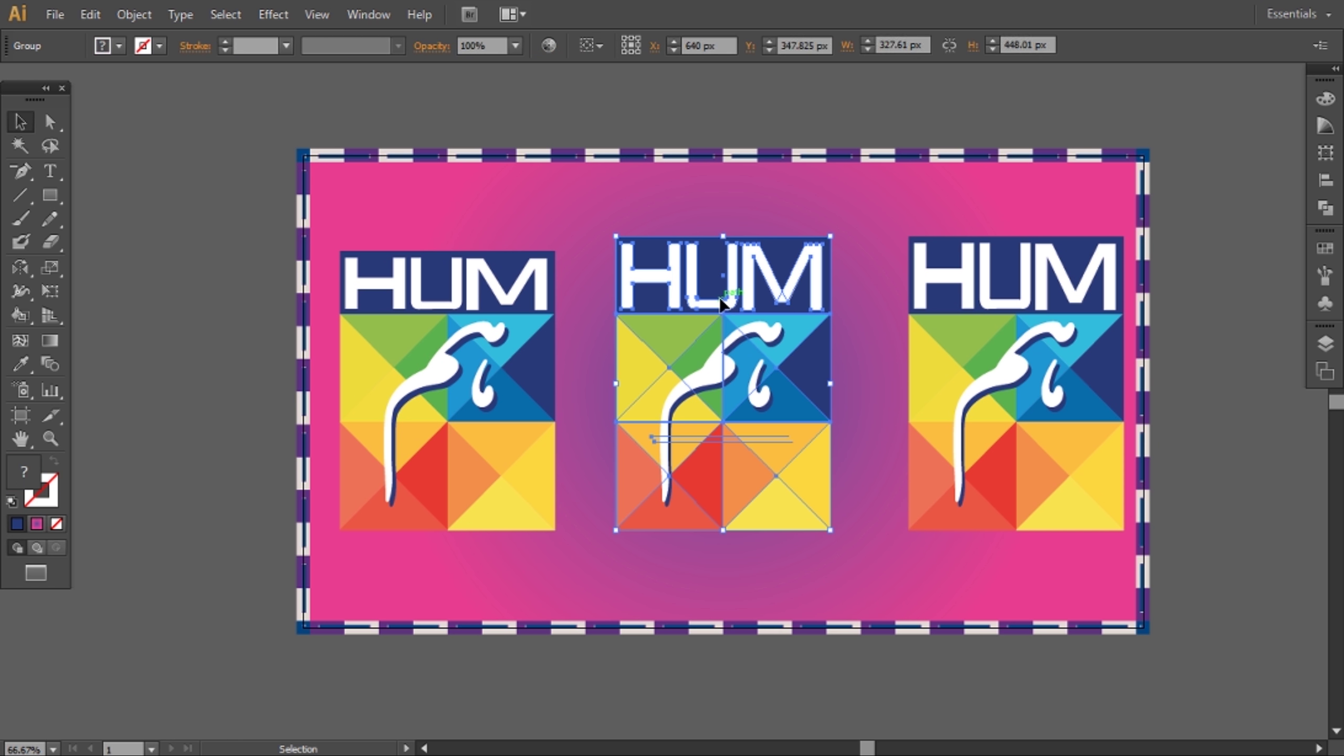
pyautogui.press('Delete')
pyautogui.click(993, 303)
pyautogui.press('Delete')
pyautogui.click(466, 343)
pyautogui.moveTo(466, 343)
pyautogui.mouseDown()
pyautogui.moveTo(683, 337)
pyautogui.moveTo(474, 340)
pyautogui.mouseUp()
pyautogui.hotkey('ctrl', 'z')
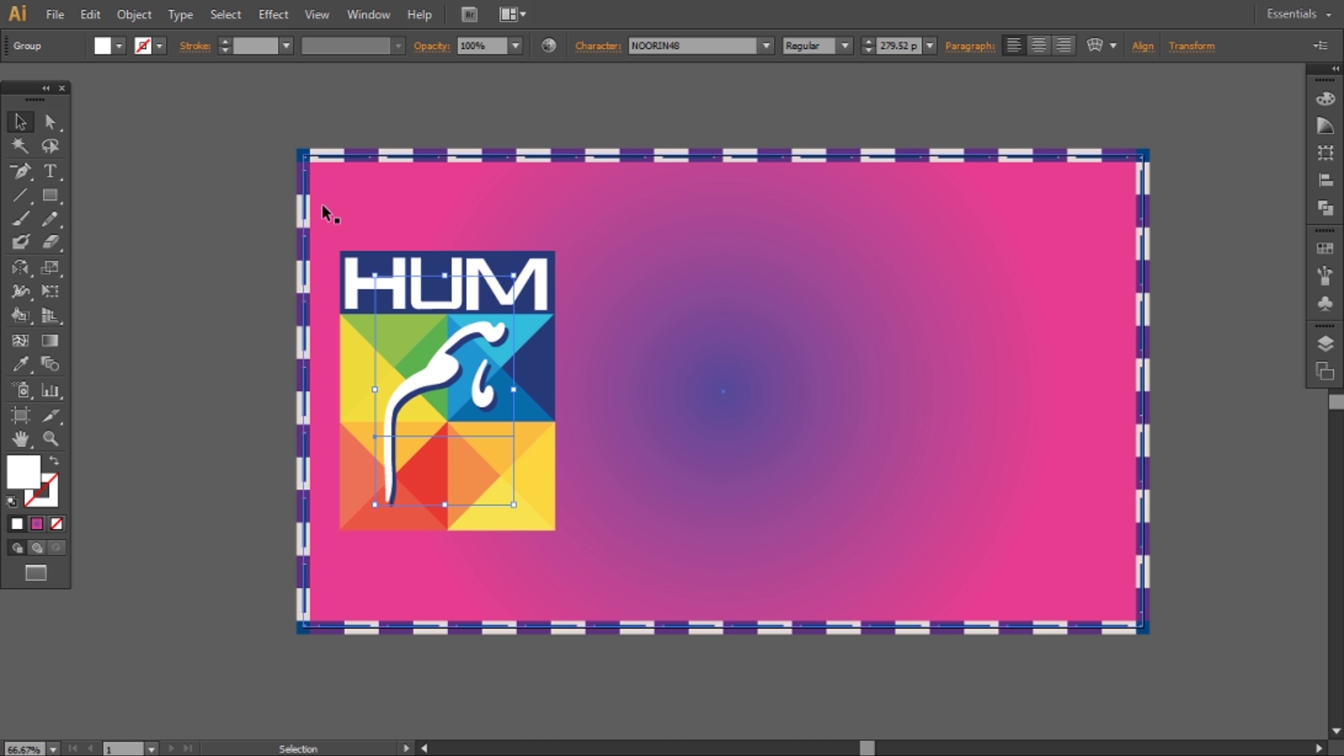
# - Move the bordered background aside, group all parts of the logo, and return the background to the artboard
pyautogui.moveTo(323, 212); pyautogui.dragTo(771, 231)
pyautogui.moveTo(318, 209); pyautogui.dragTo(614, 582)
pyautogui.rightClick(444, 348)
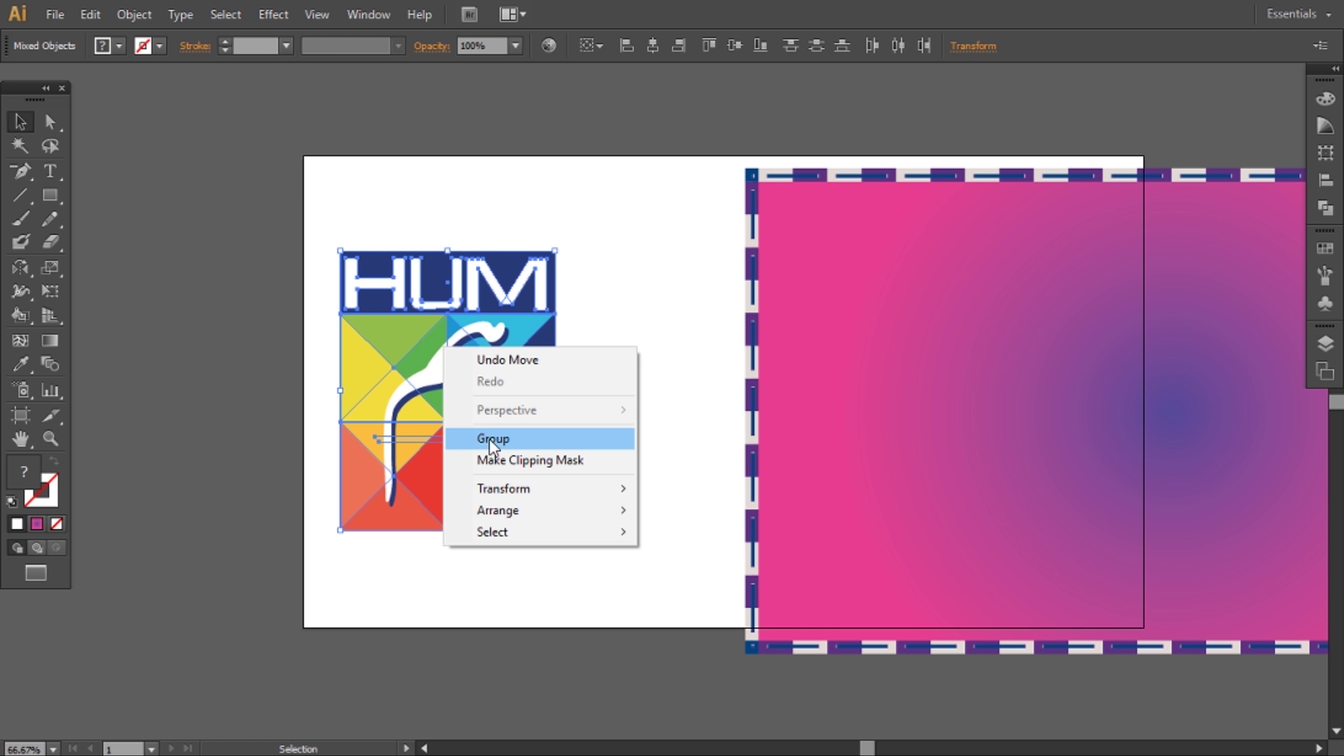
pyautogui.click(489, 439)
pyautogui.moveTo(774, 360); pyautogui.dragTo(350, 338)
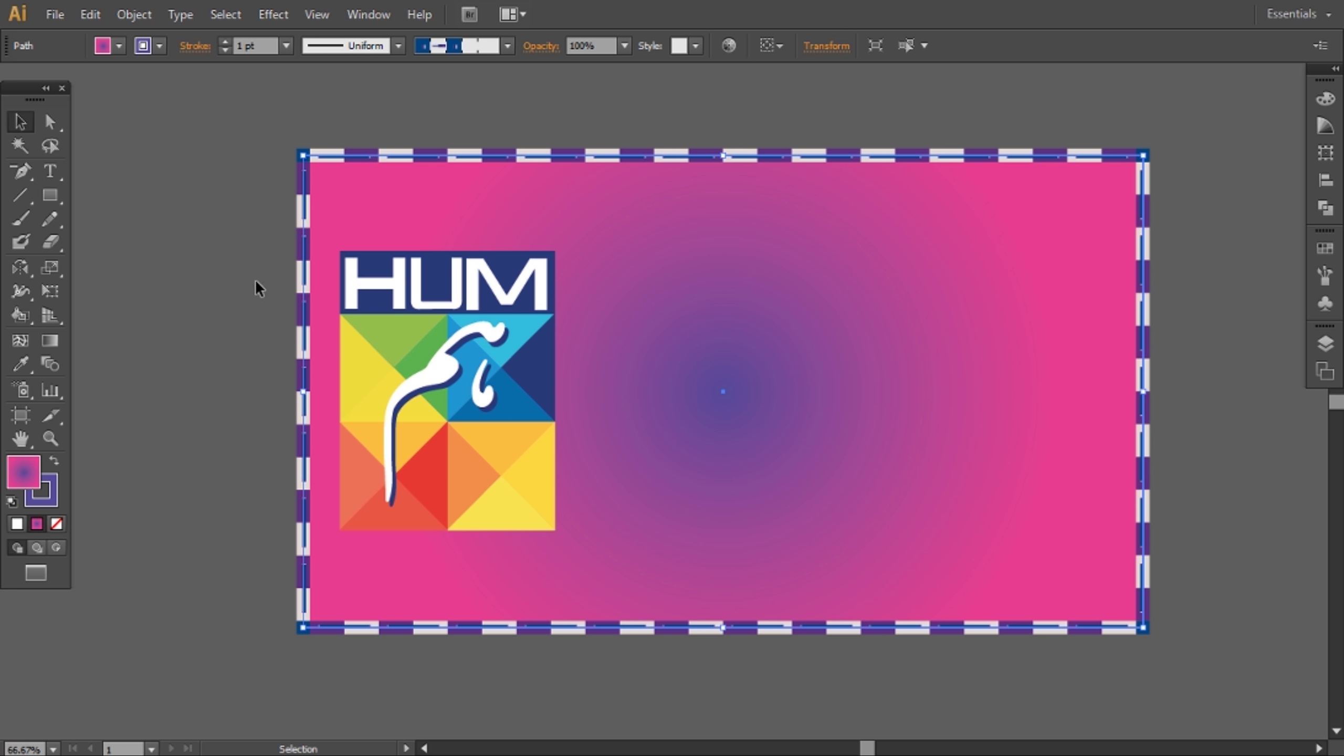
# - Duplicate the shortened logo twice across the background to make a horizontal row of three
pyautogui.click(448, 376)
pyautogui.moveTo(447, 376); pyautogui.dragTo(712, 373)
pyautogui.moveTo(721, 371); pyautogui.dragTo(990, 372)
pyautogui.click(500, 112)
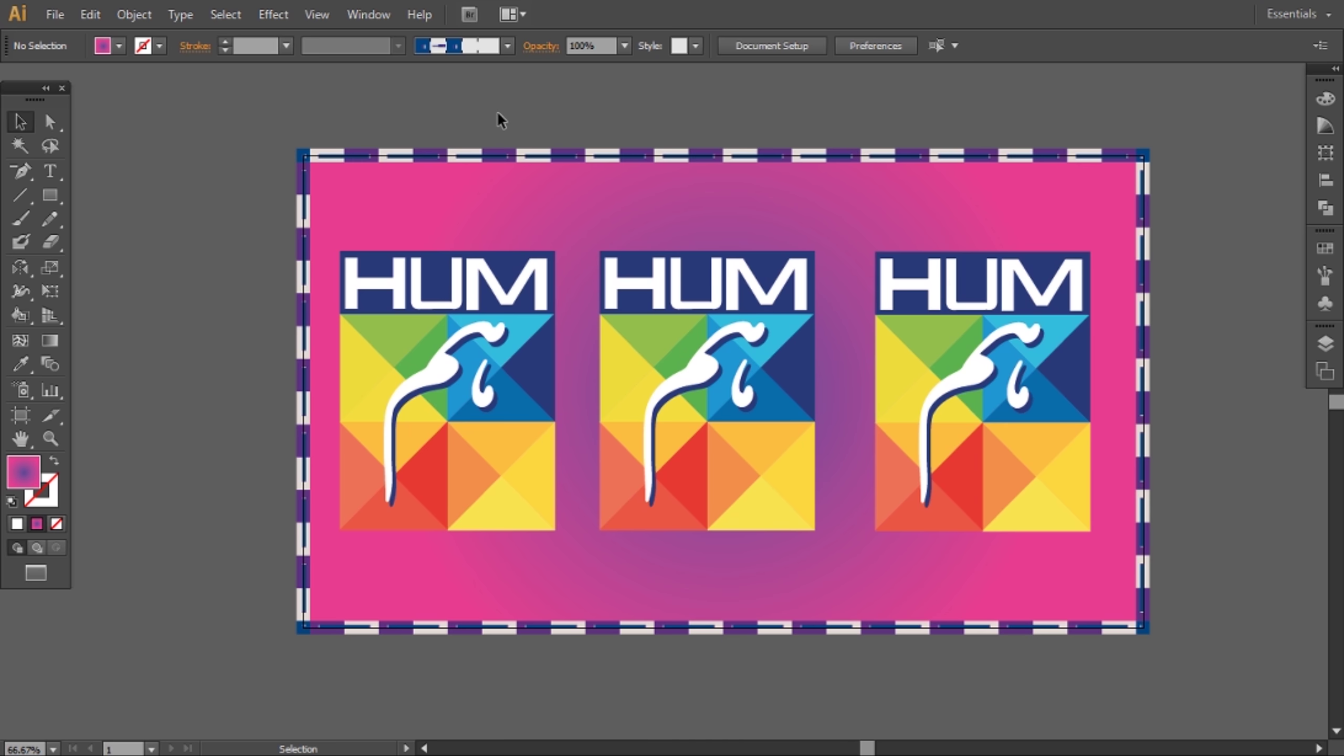
# - Group all three logos together with the bordered gradient background
pyautogui.click(21, 438)
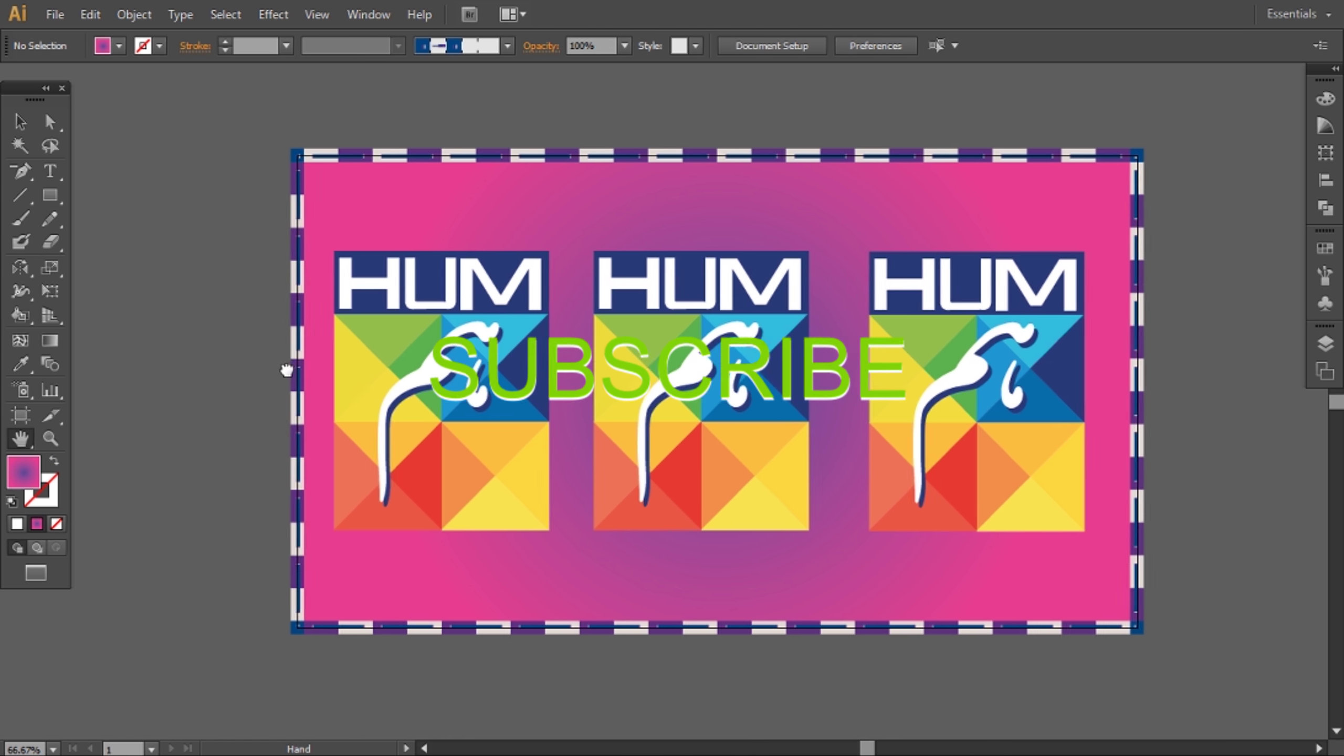
pyautogui.moveTo(294, 372); pyautogui.dragTo(226, 358)
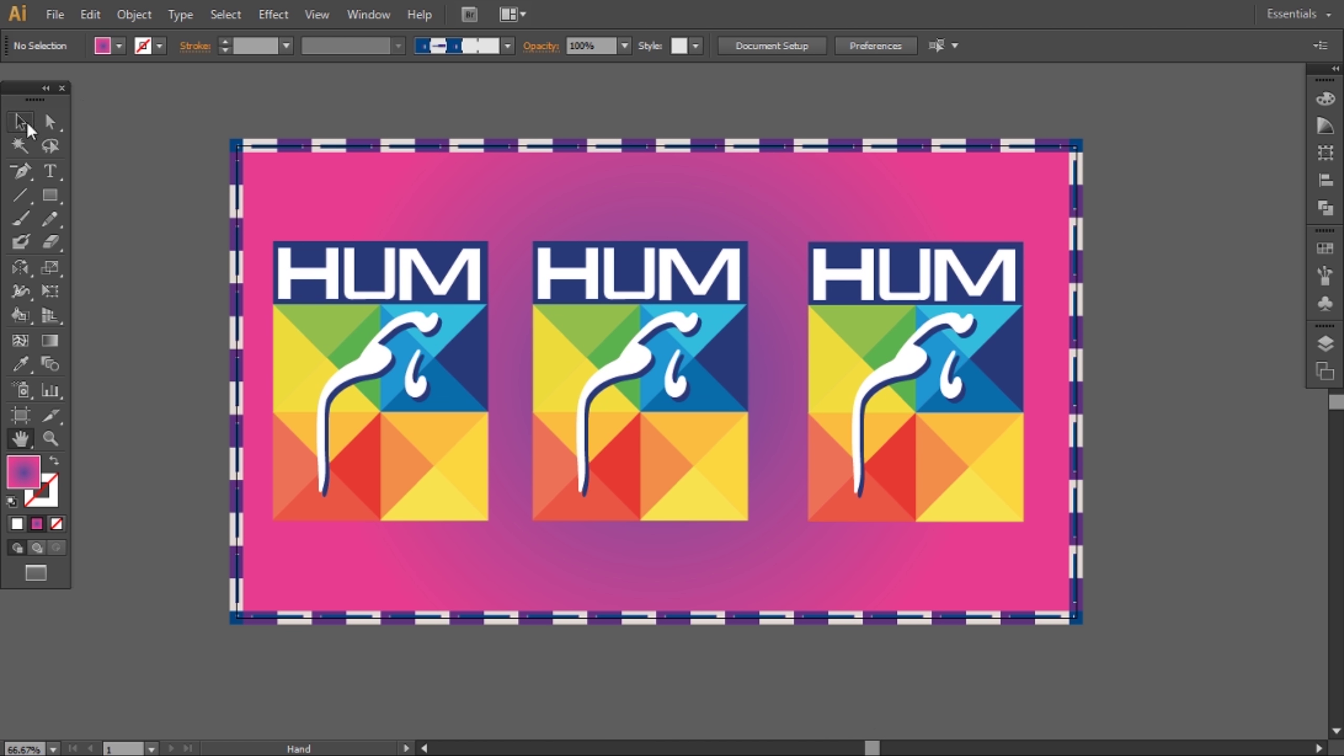
pyautogui.rightClick(955, 523)
pyautogui.click(1108, 439)
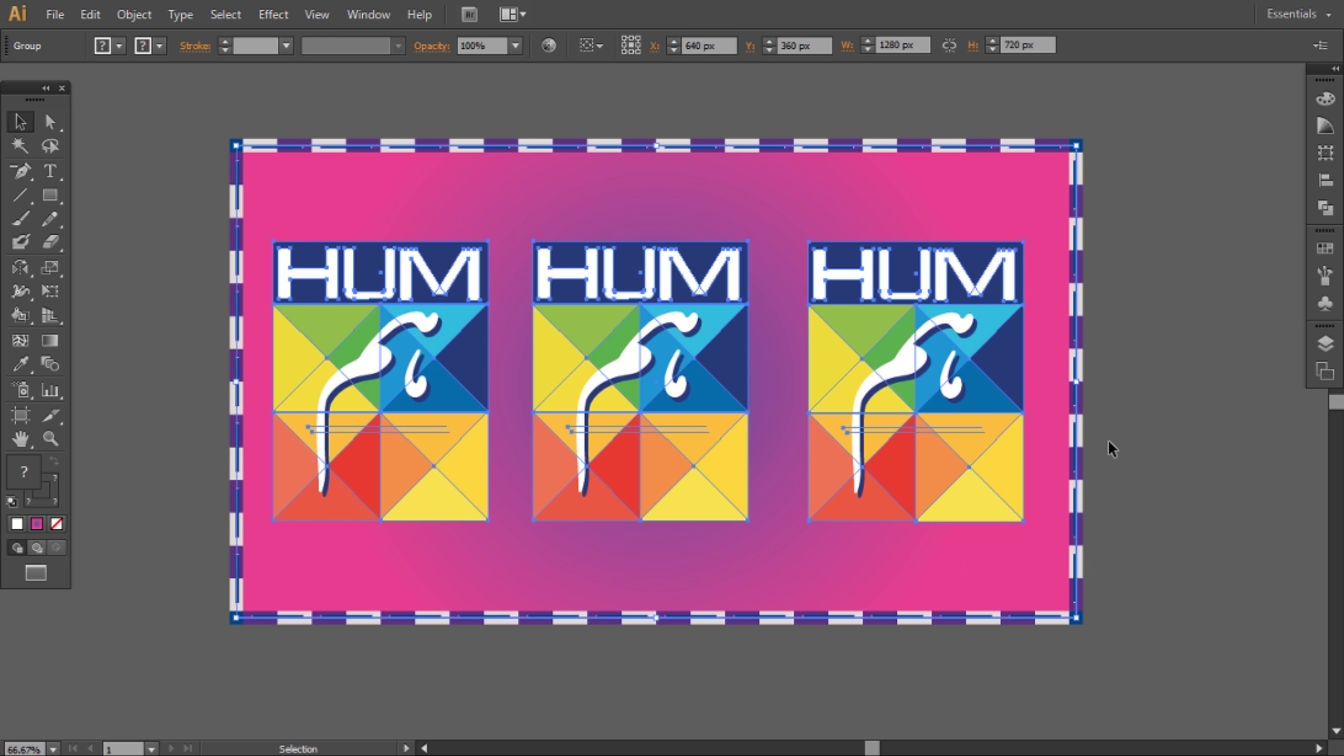